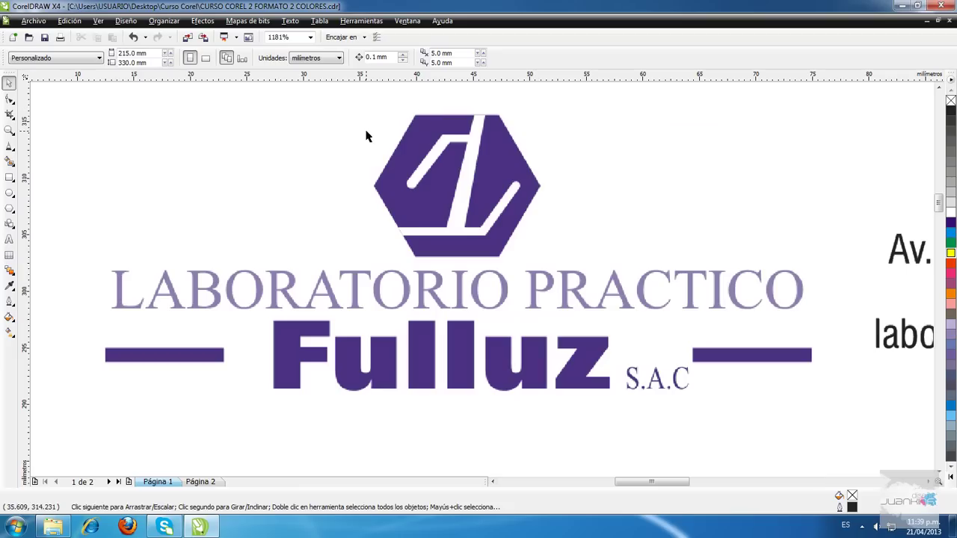
Draw a six-sided polygon about 11.5 mm wide and 13.2 mm high in the blank area beside the logo's hexagonal emblem
click(9, 211)
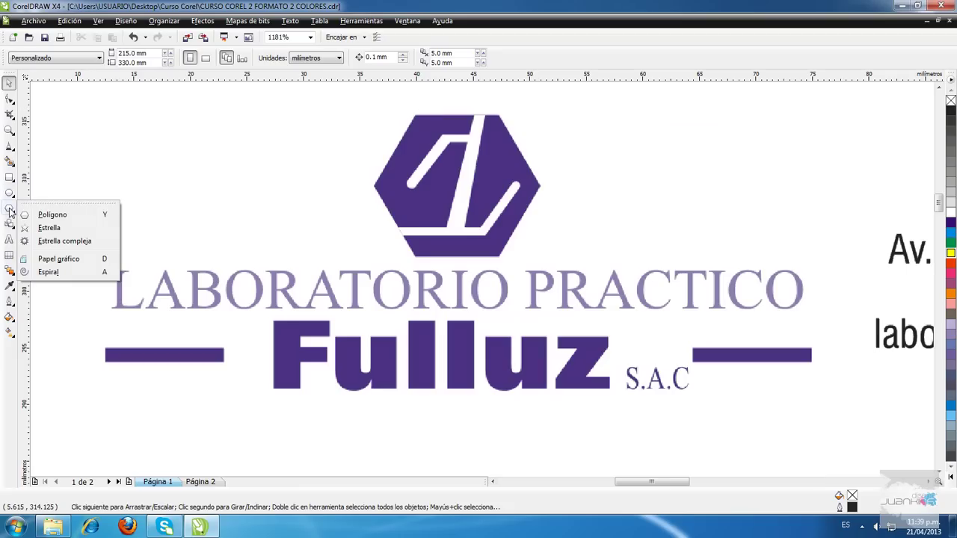
click(47, 215)
drag(152, 107, 300, 259)
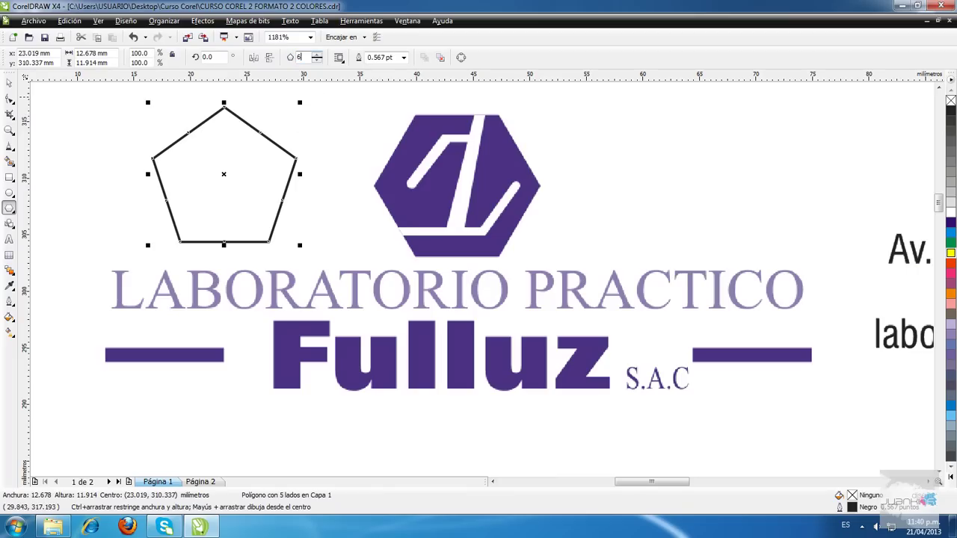
key(Return)
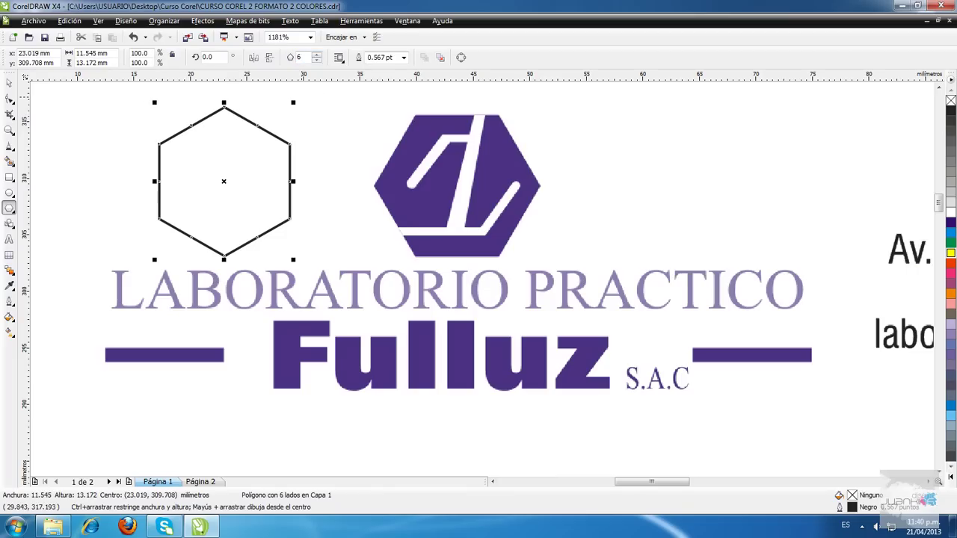
Rotate the drawn hexagon to 270 degrees so that it has the same orientation as the emblem
click(9, 85)
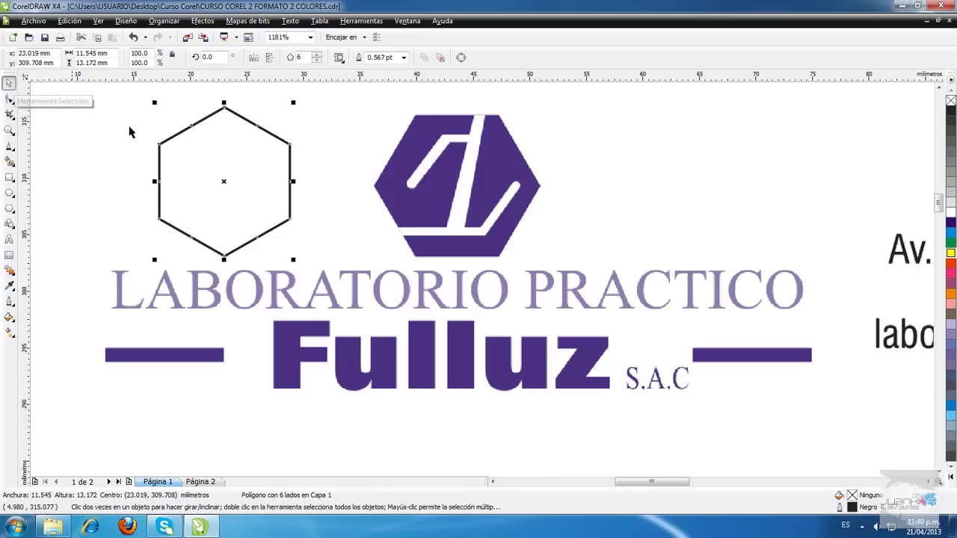
click(225, 180)
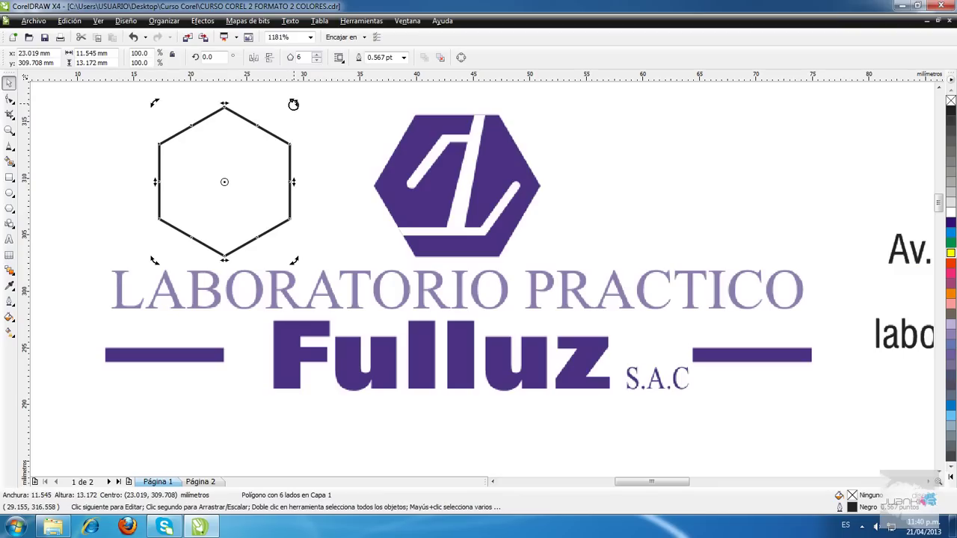
drag(293, 104, 301, 260)
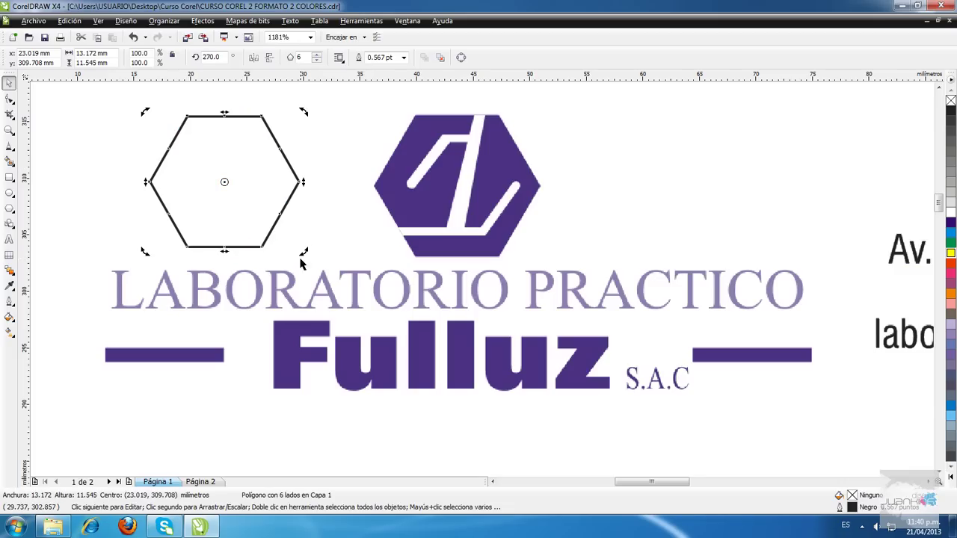
click(365, 139)
Move the hexagon over the logo's emblem and resize it to about 14.6 by 12.4 mm to match the emblem's outline
click(228, 186)
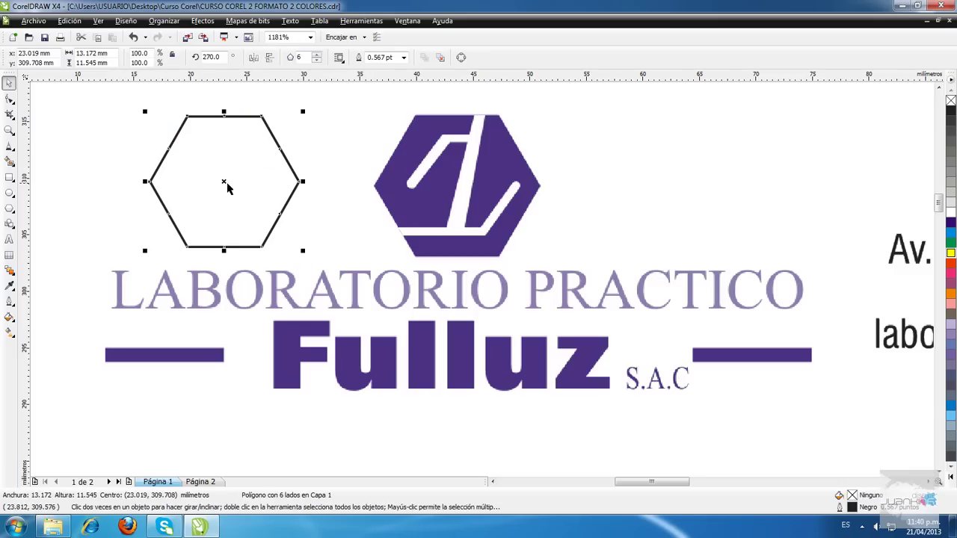
drag(223, 183, 453, 188)
drag(532, 120, 546, 109)
key(F2)
drag(351, 93, 587, 304)
drag(308, 252, 300, 252)
drag(616, 252, 618, 253)
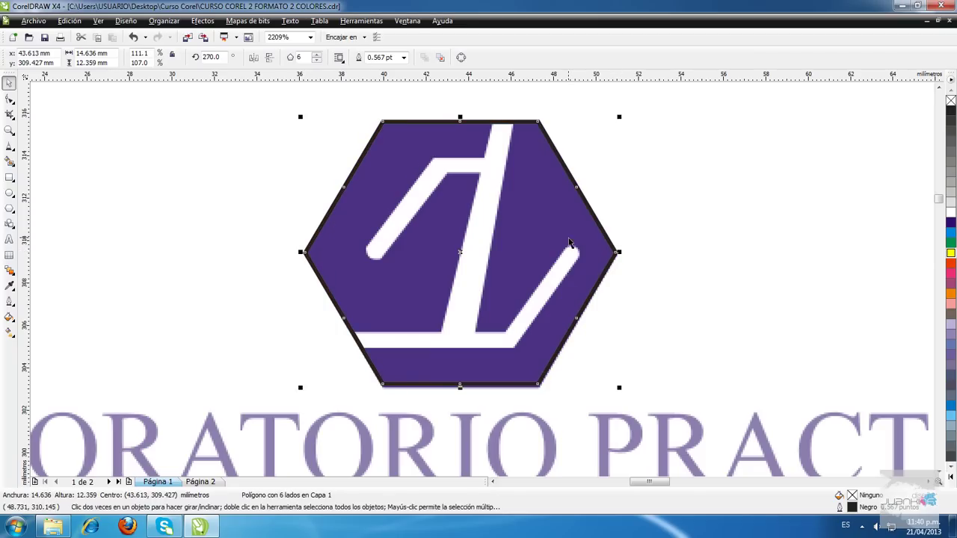
click(482, 102)
click(502, 90)
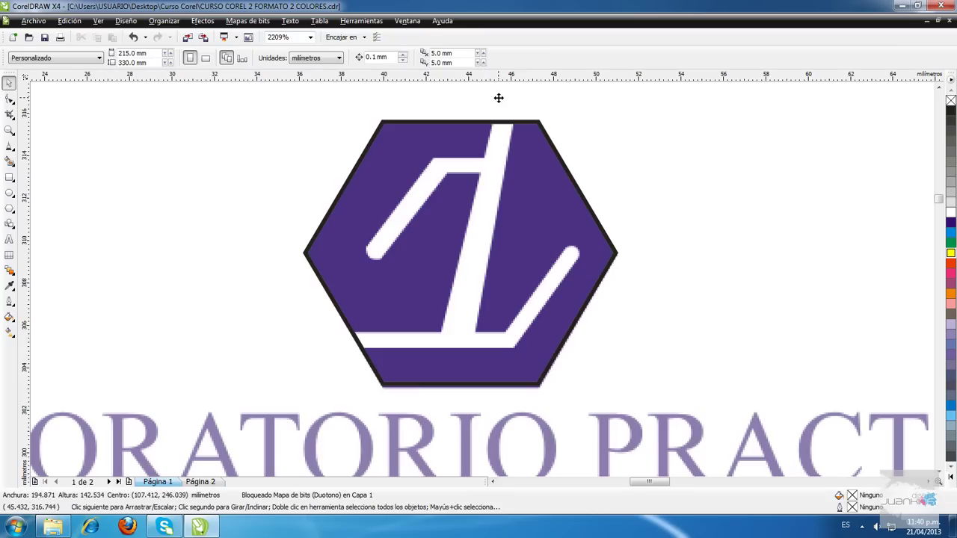
click(202, 170)
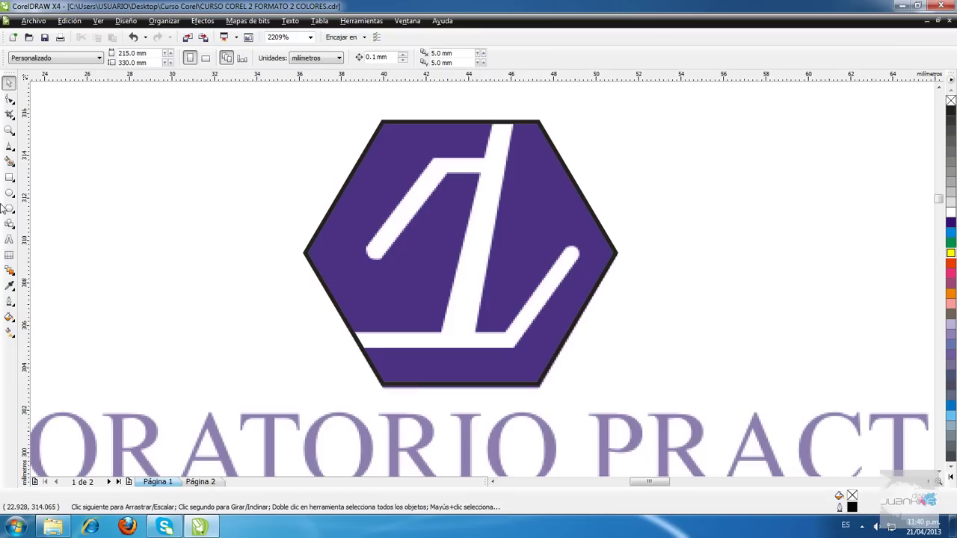
Draw a closed seven-node polyline shape about 24 by 18 mm in the blank area beside the emblem and fill it yellow
click(10, 146)
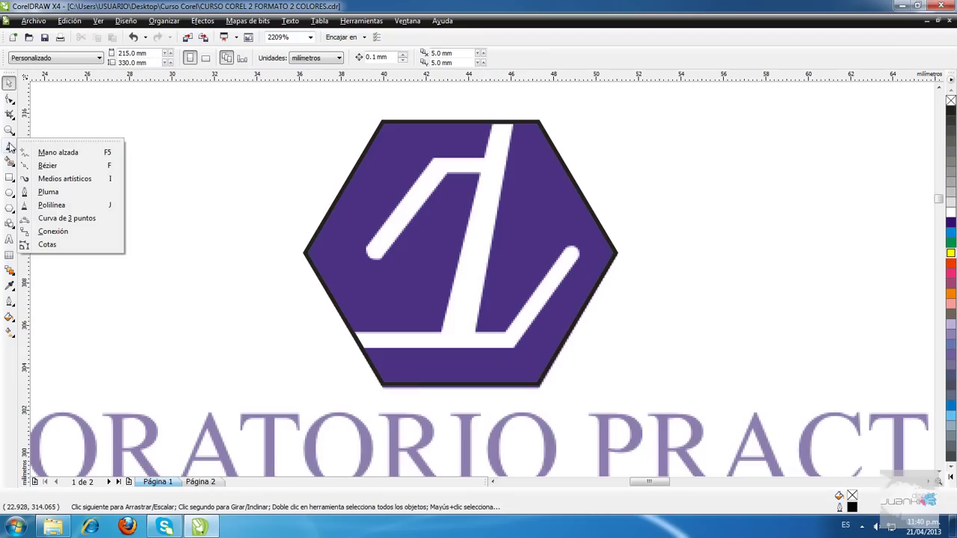
click(49, 205)
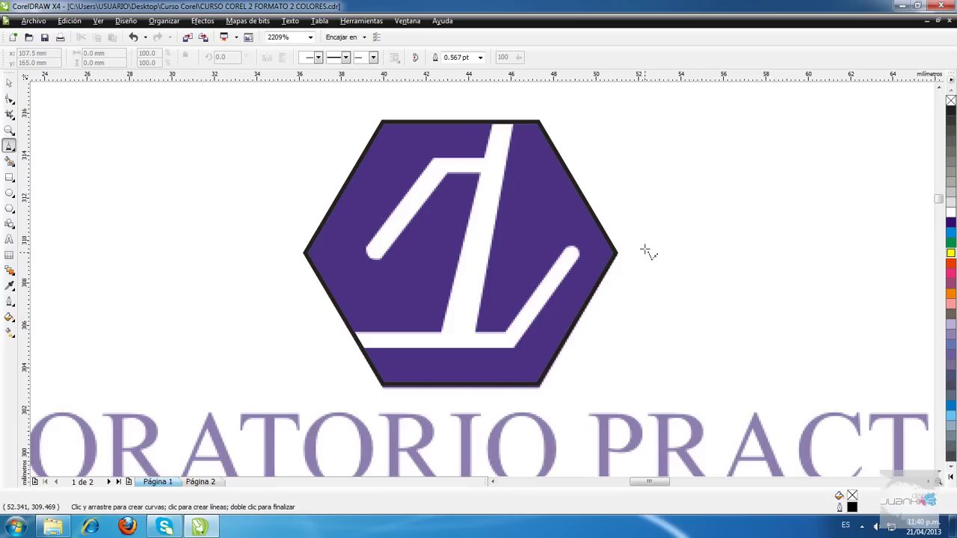
scroll(650, 257, down, 1)
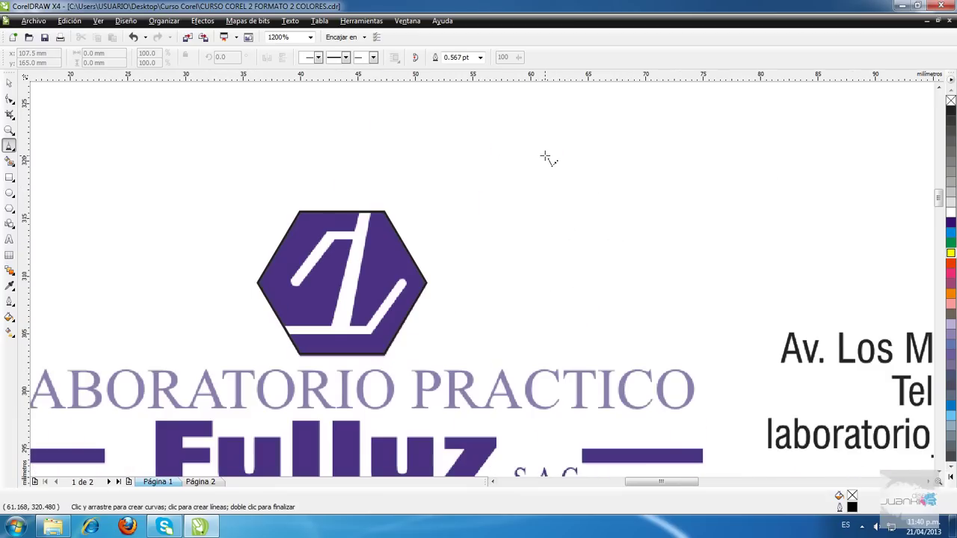
click(562, 140)
click(480, 240)
click(538, 346)
click(758, 279)
click(722, 159)
click(603, 218)
click(632, 136)
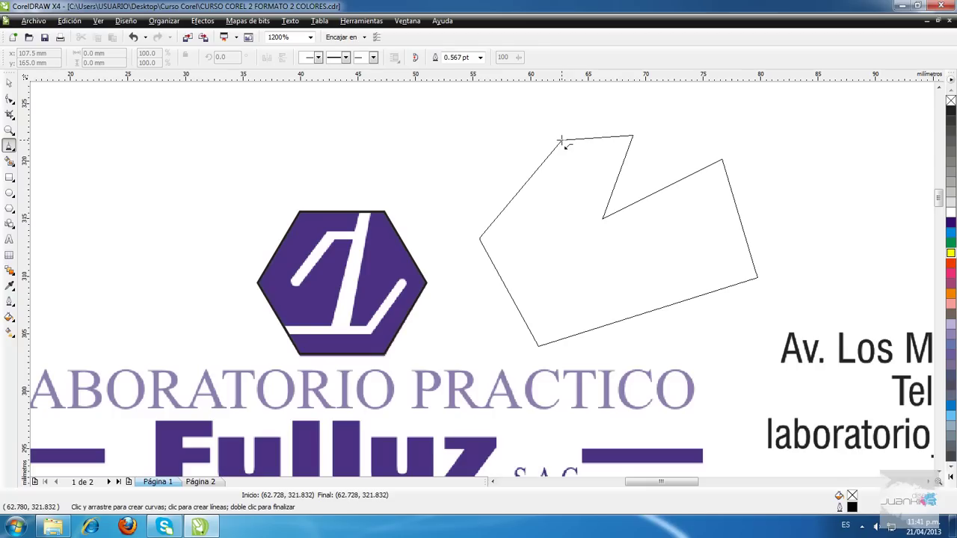
click(561, 140)
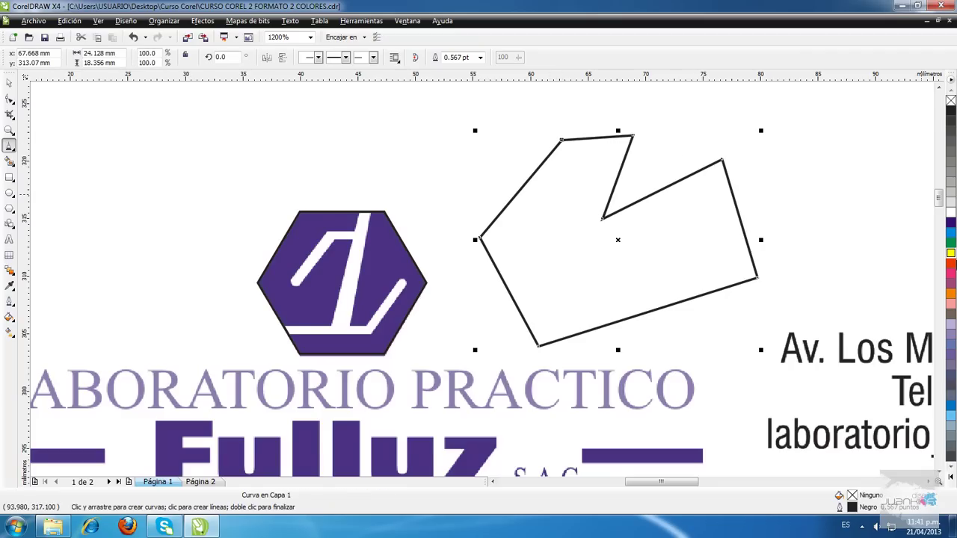
click(950, 255)
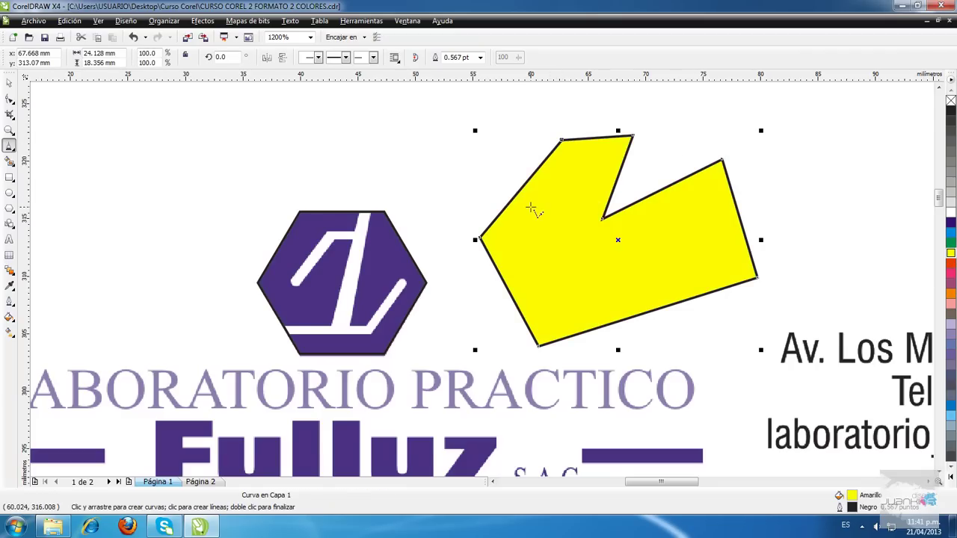
Shift the upper-left straight edge of the yellow shape outward with the Shape tool
key(F10)
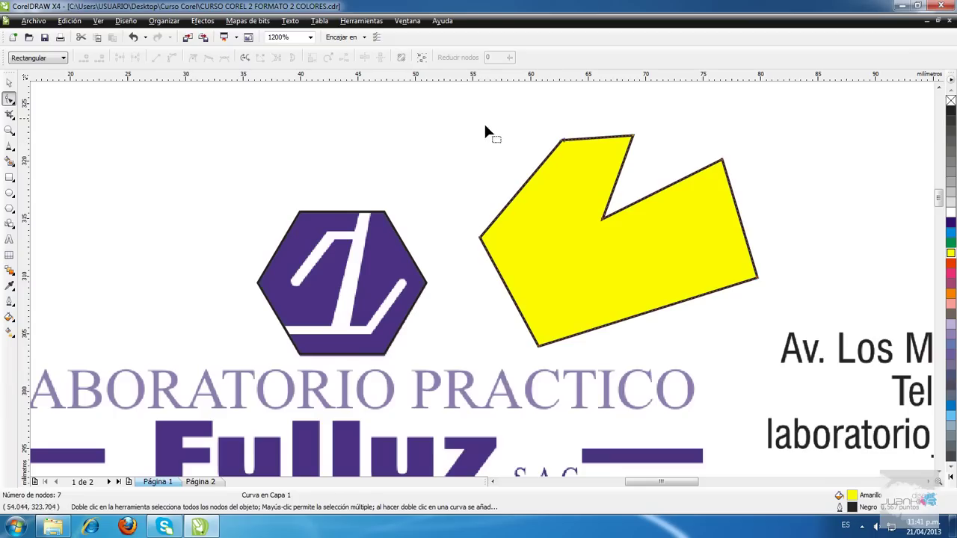
click(532, 187)
drag(528, 186, 515, 179)
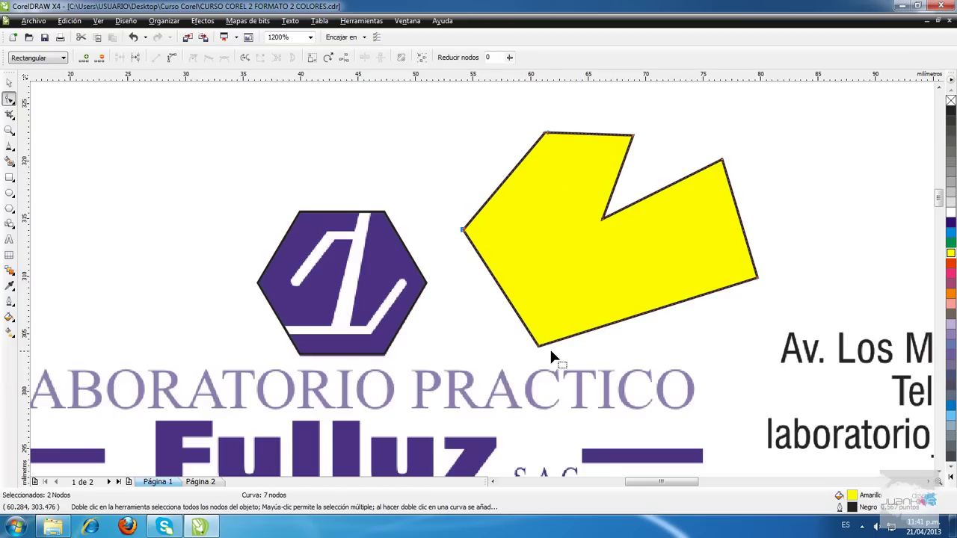
Convert all segments of the yellow shape to curves and bend its two left edges outward and its notch edge inward
click(421, 58)
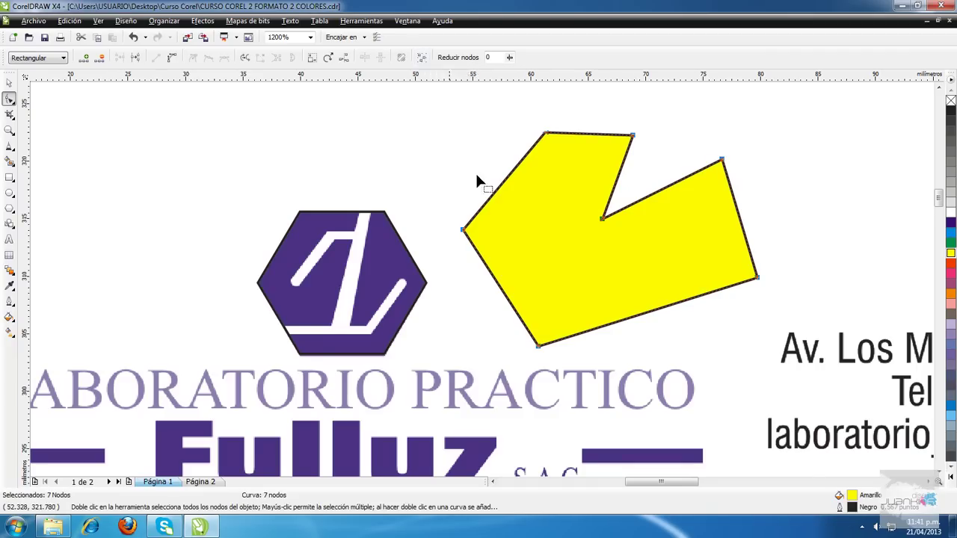
click(170, 59)
click(506, 173)
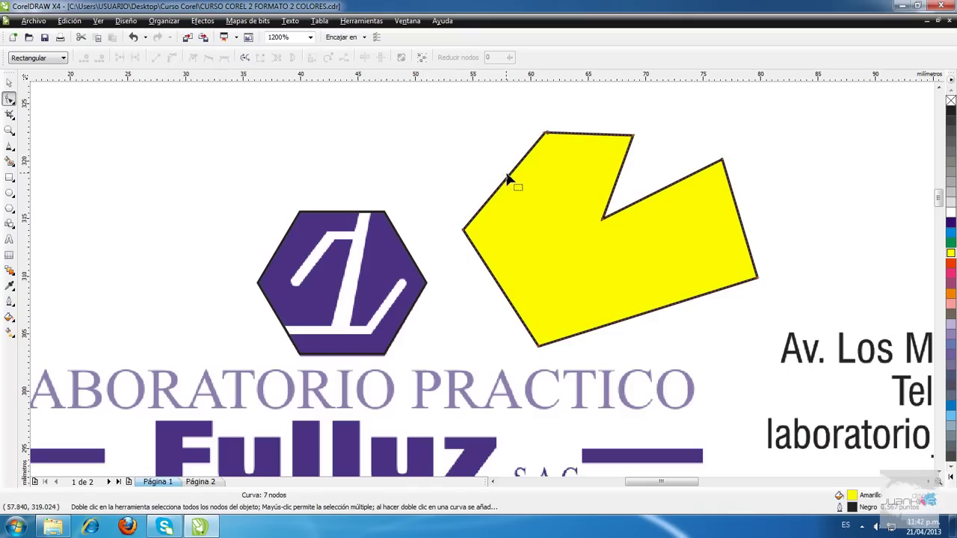
drag(508, 181, 478, 155)
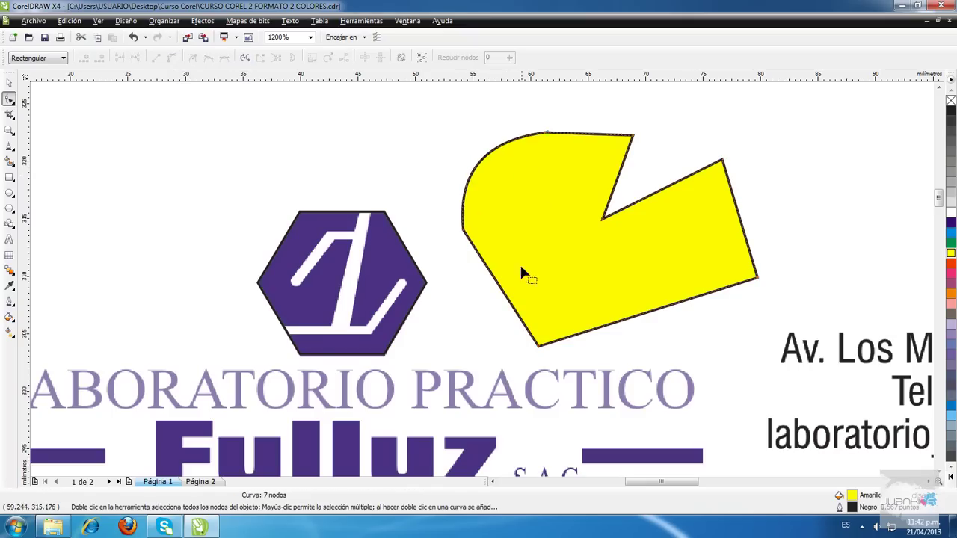
drag(506, 300, 492, 311)
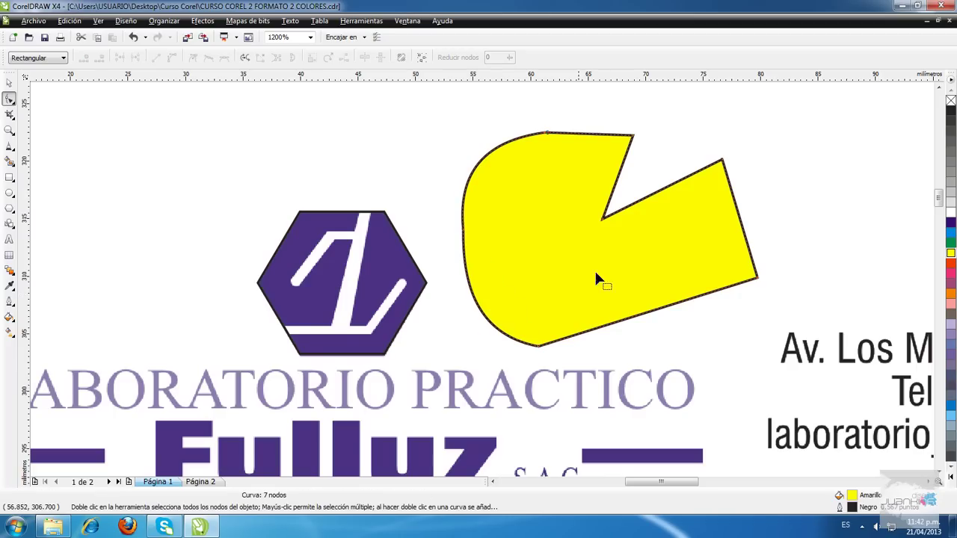
drag(664, 189, 614, 204)
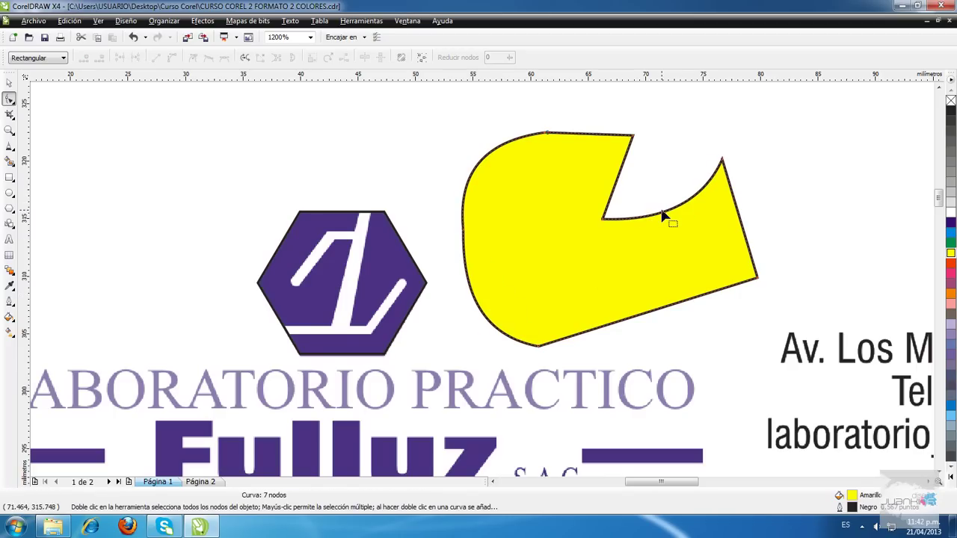
Delete the yellow practice shape
key(space)
key(Delete)
Trace the emblem's white diagonal bar with a closed four-point polyline about 3.8 by 11.5 mm, extending past the hexagon's upper edge
key(F2)
drag(211, 169, 483, 364)
key(F5)
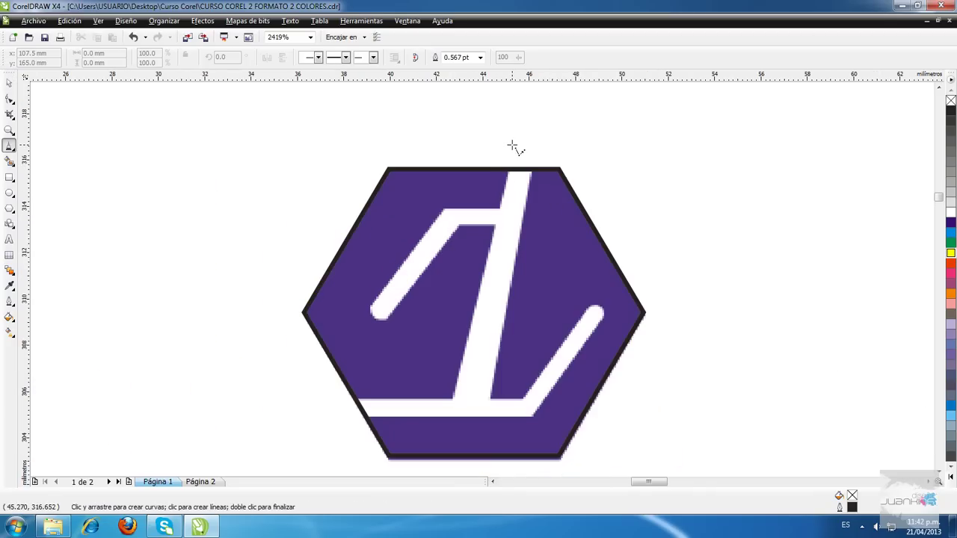
click(514, 146)
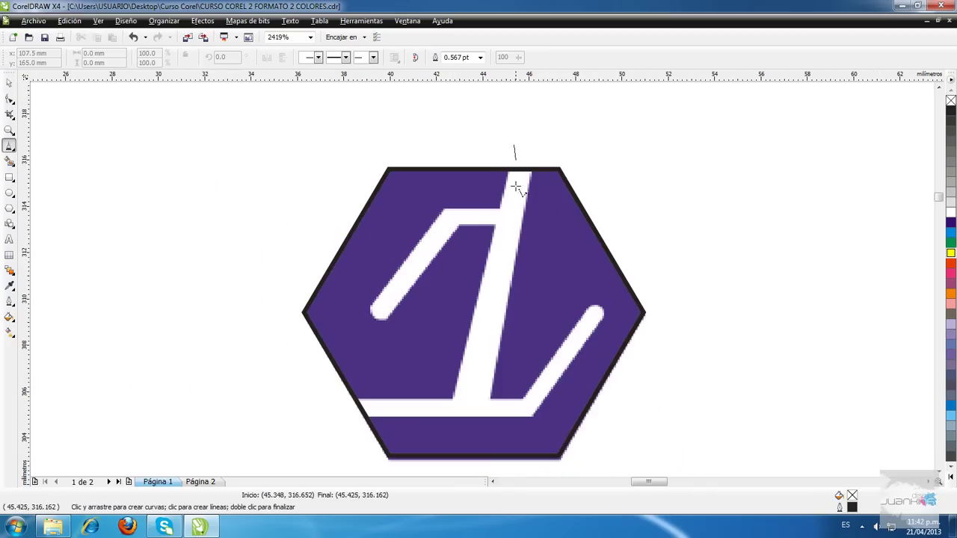
click(449, 408)
click(488, 405)
click(536, 141)
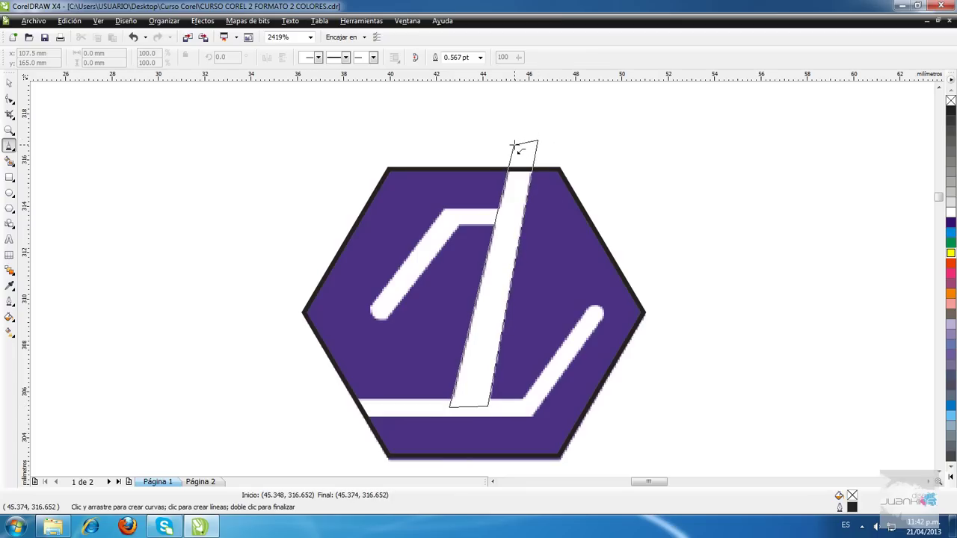
click(514, 146)
key(space)
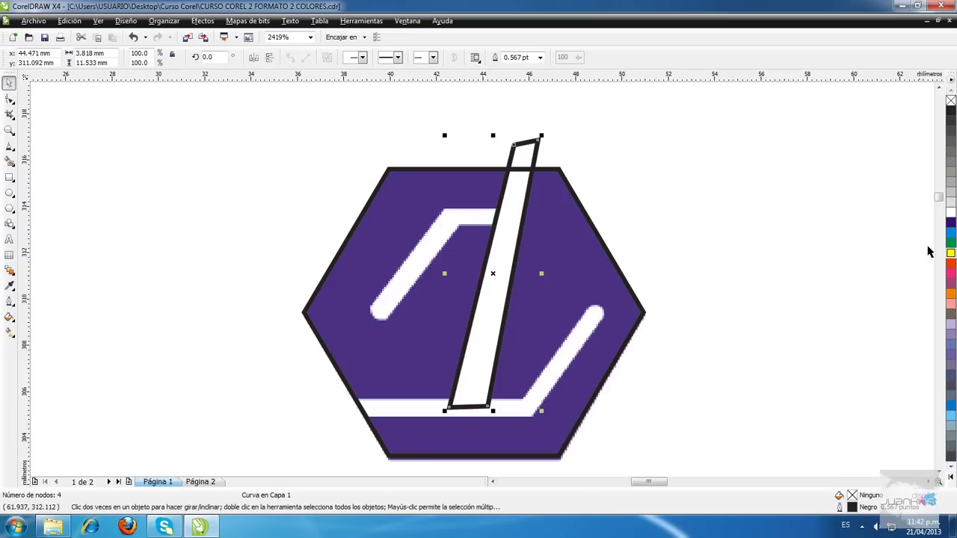
Fill the traced diagonal bar with magenta and remove its outline
click(951, 273)
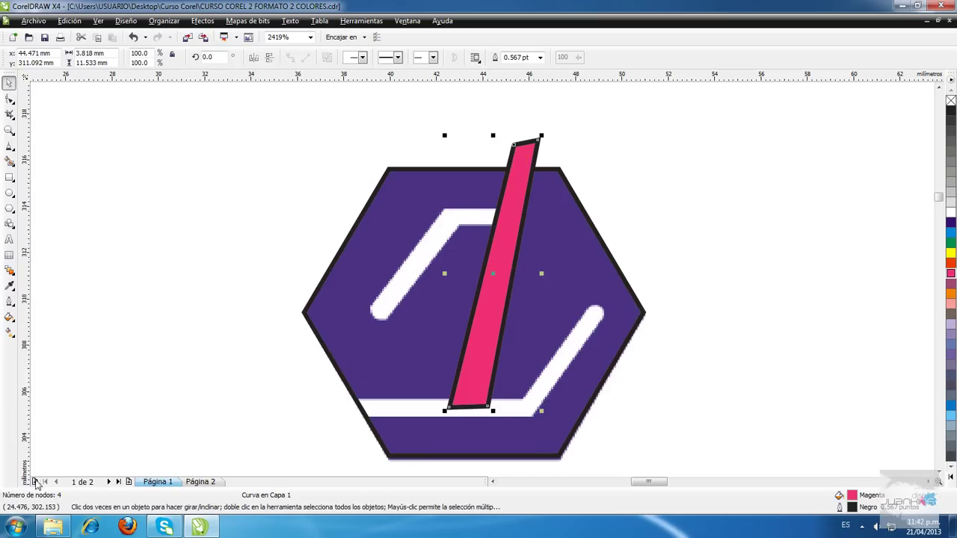
right_click(951, 101)
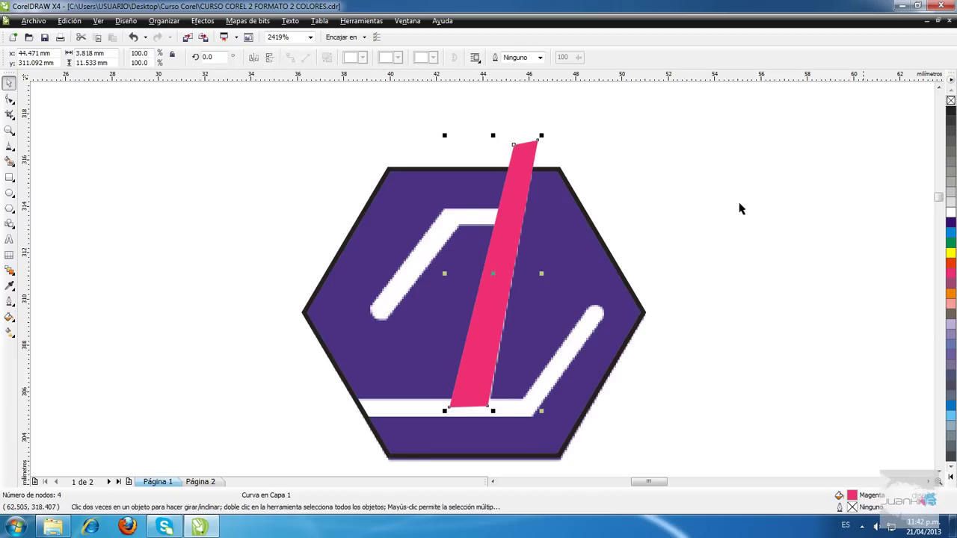
click(651, 188)
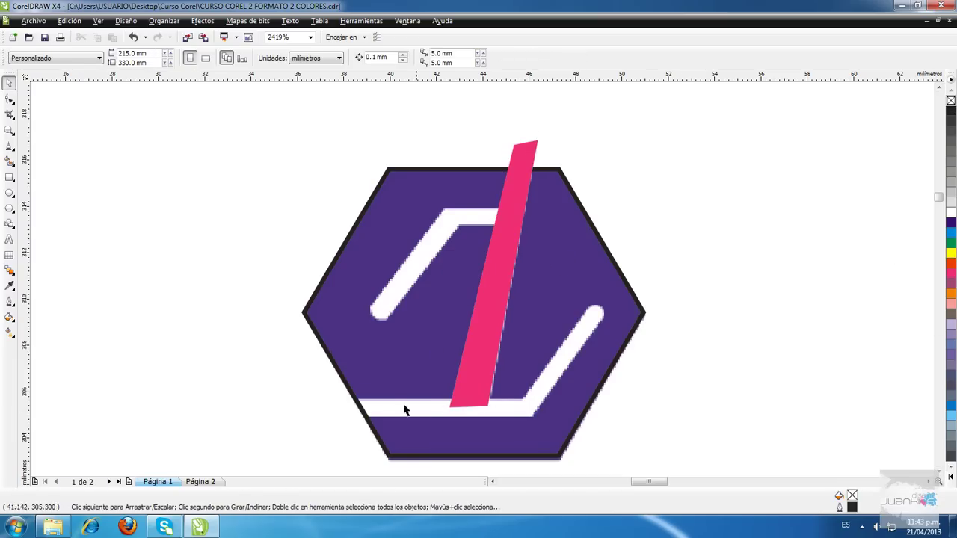
Draw a rectangle about 8.7 by 0.8 mm over the emblem's lower horizontal bar, with magenta fill and no outline
key(F6)
drag(331, 399, 534, 417)
key(space)
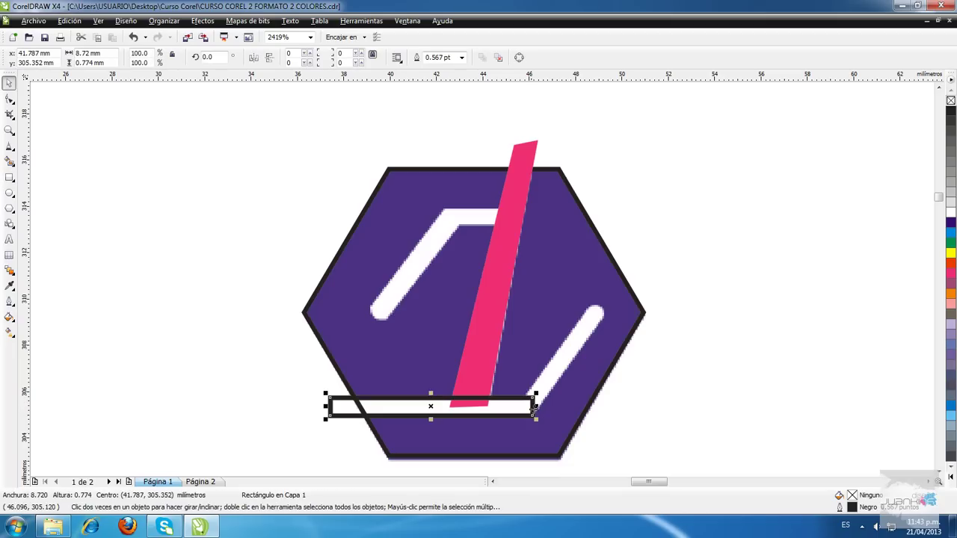
click(951, 275)
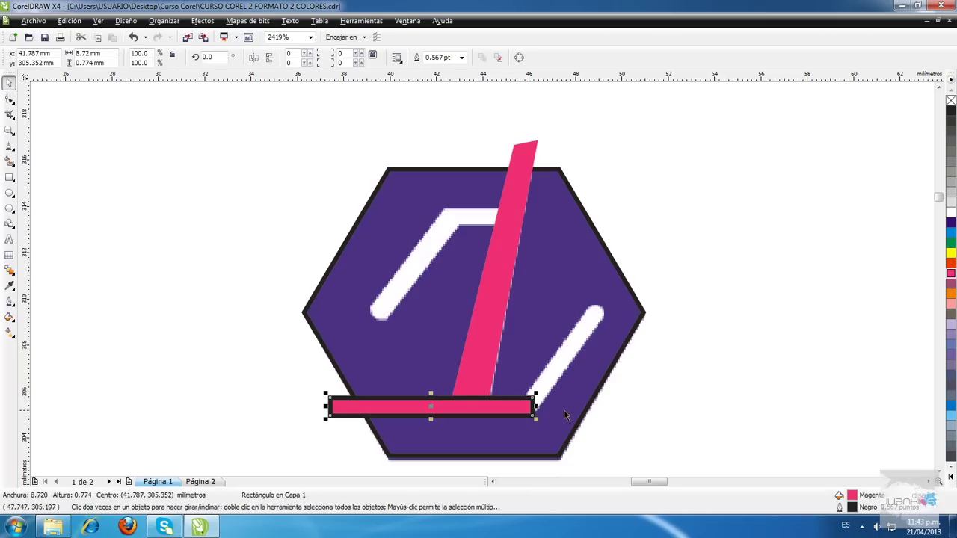
right_click(952, 101)
scroll(499, 407, up, 1)
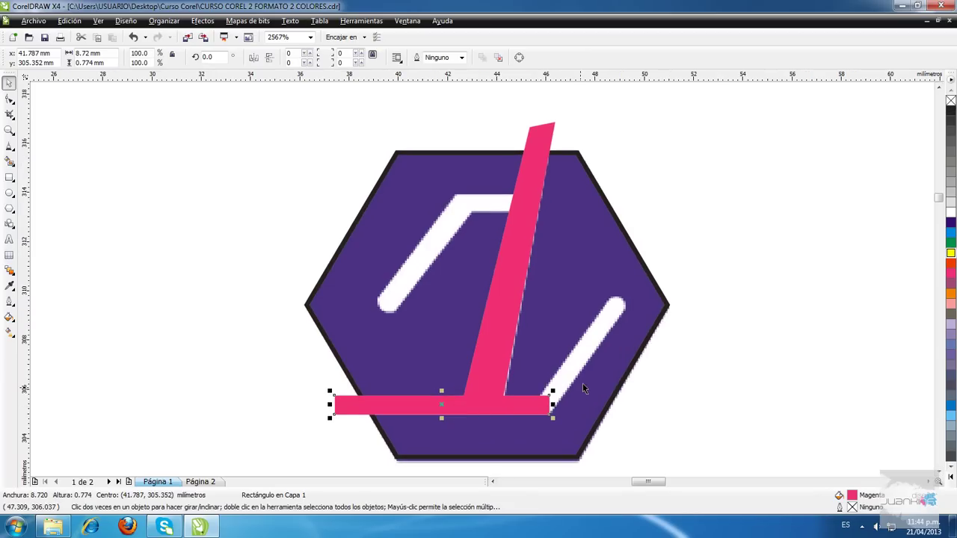
click(714, 282)
Draw a near-square rectangle about 3.3 by 3 mm in the blank area outside the hexagon's upper-right edge
key(F6)
drag(718, 172, 798, 246)
key(space)
scroll(831, 236, up, 1)
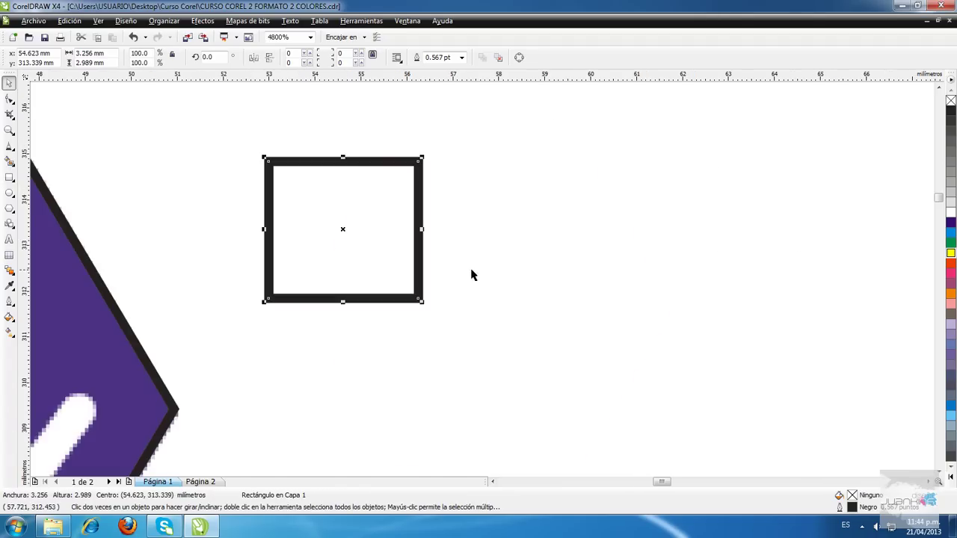
scroll(453, 272, down, 1)
scroll(473, 283, up, 3)
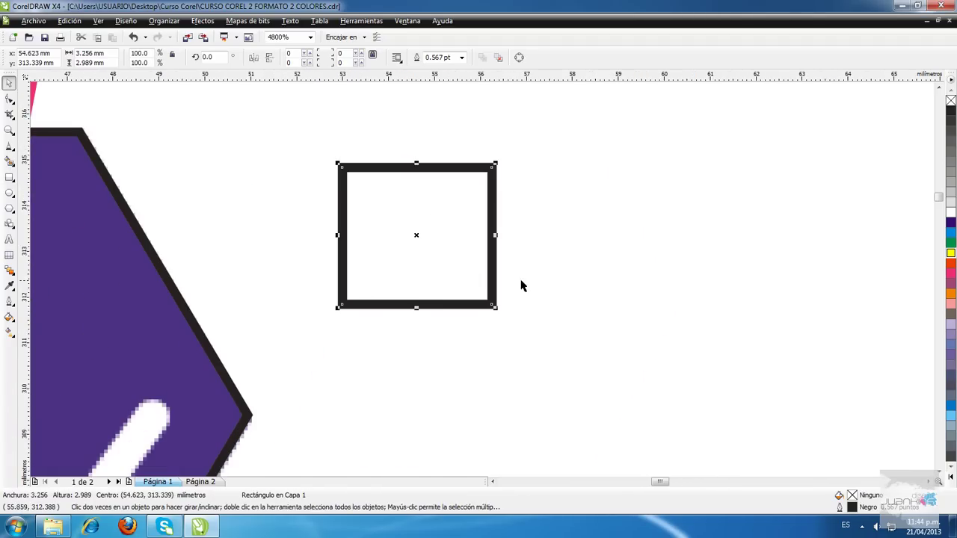
Fill the near-square rectangle with yellow, move it farther from the hexagon, and try other fill colours, ending with cyan
click(951, 253)
drag(414, 212, 539, 247)
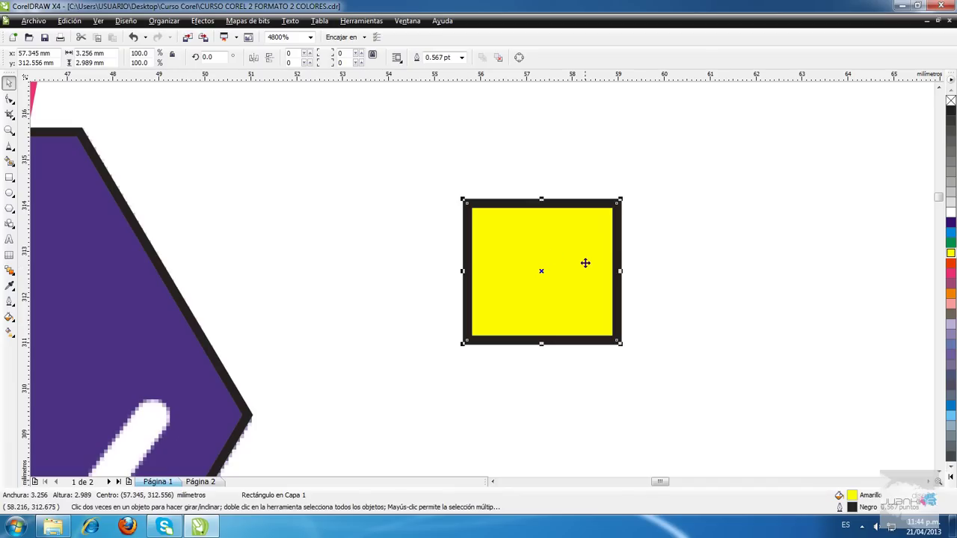
click(952, 277)
click(951, 303)
click(951, 244)
click(951, 222)
click(951, 233)
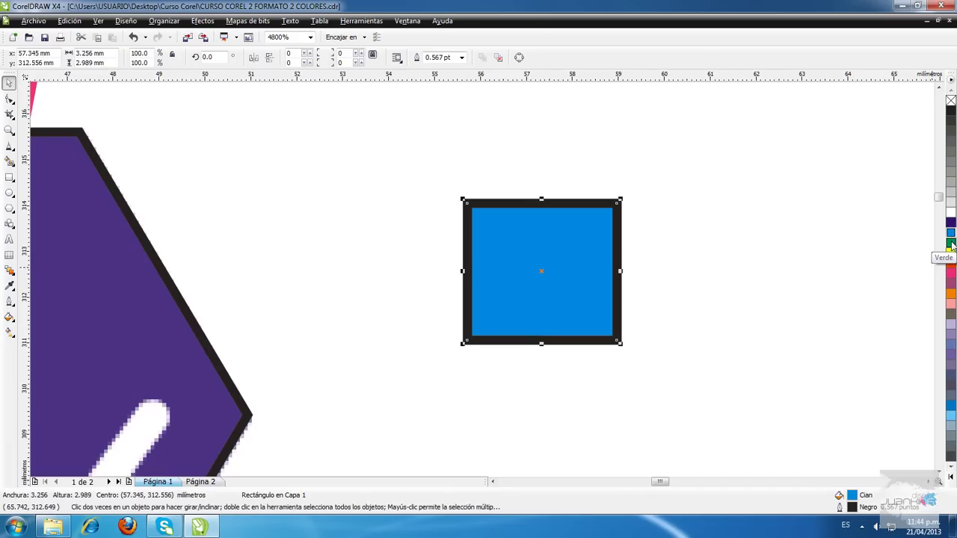
Try several outline colours on the cyan square, ending with magenta, shift it slightly toward the hexagon, and remove its outline
right_click(952, 243)
right_click(951, 262)
right_click(951, 272)
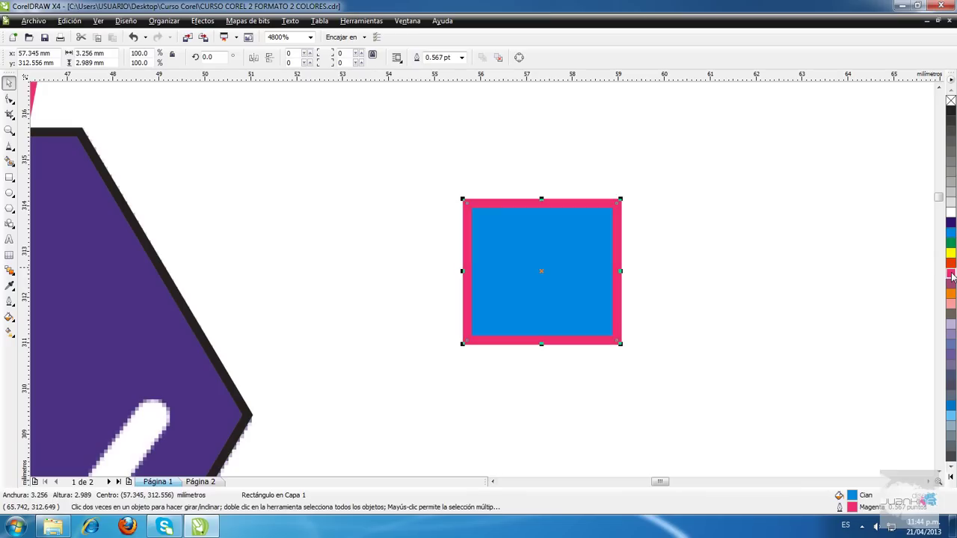
drag(623, 232, 585, 254)
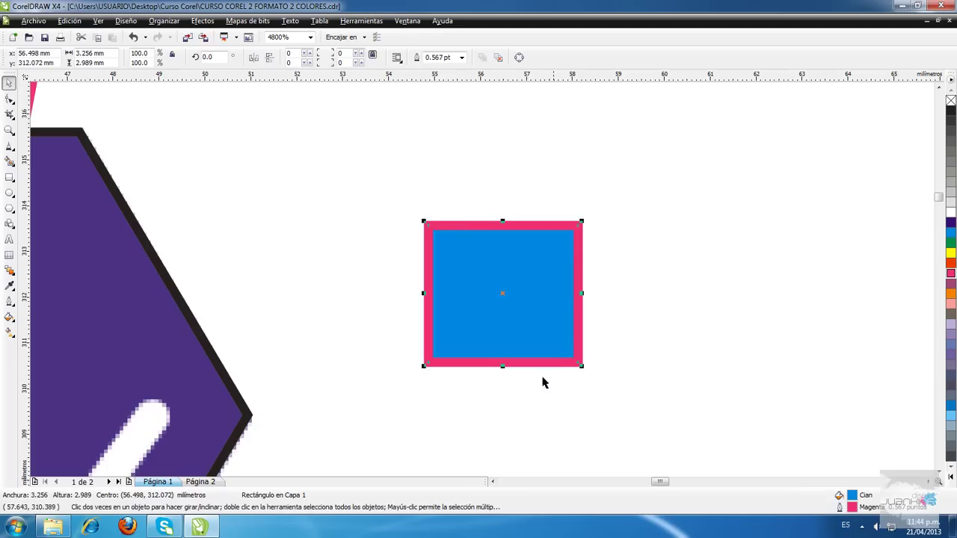
right_click(951, 101)
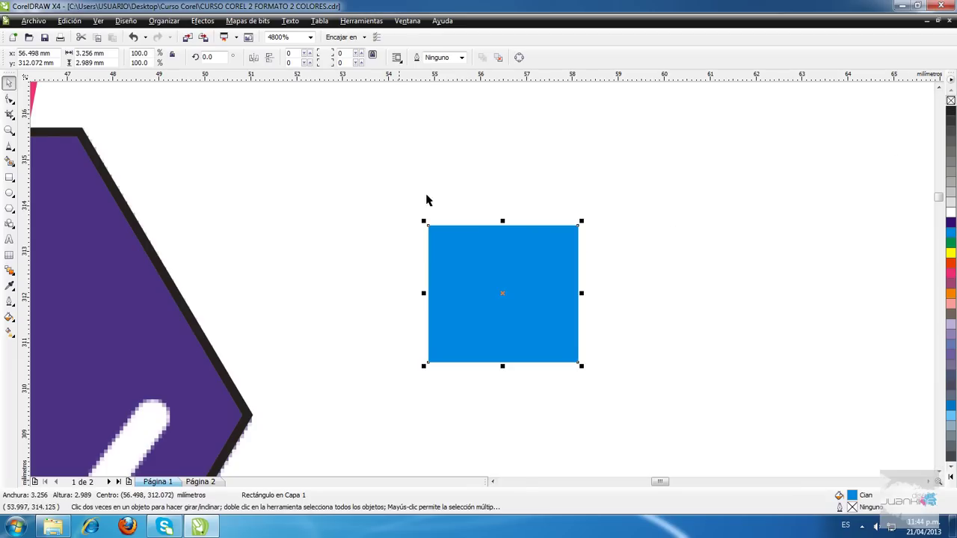
Delete the cyan practice square outside the hexagon
drag(635, 175, 379, 408)
scroll(568, 180, down, 1)
key(Delete)
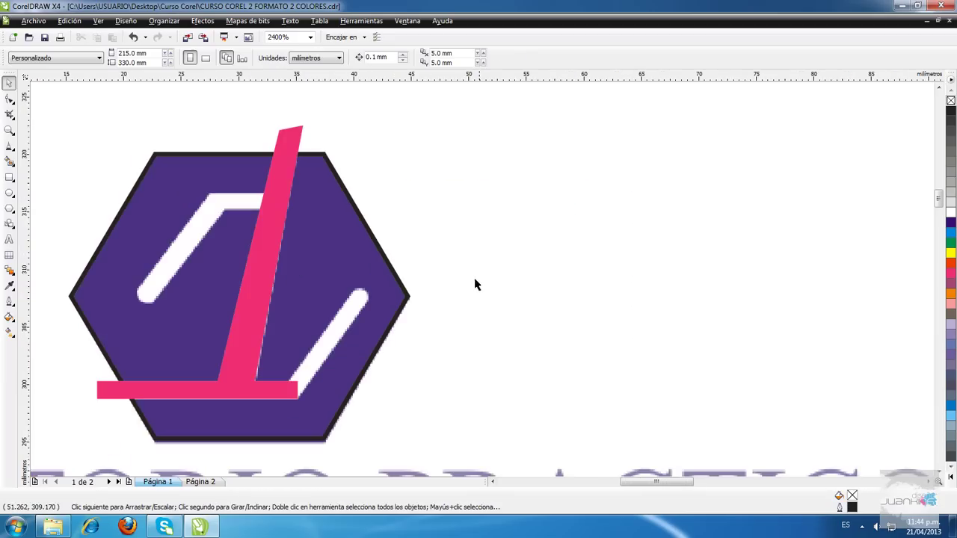
Trace the emblem's lower-right white diagonal arm with a closed four-point polyline about 3.5 by 4.5 mm, leaving out the rounded tip
scroll(561, 211, down, 1)
scroll(395, 261, up, 1)
scroll(395, 261, down, 1)
key(F2)
drag(343, 166, 580, 364)
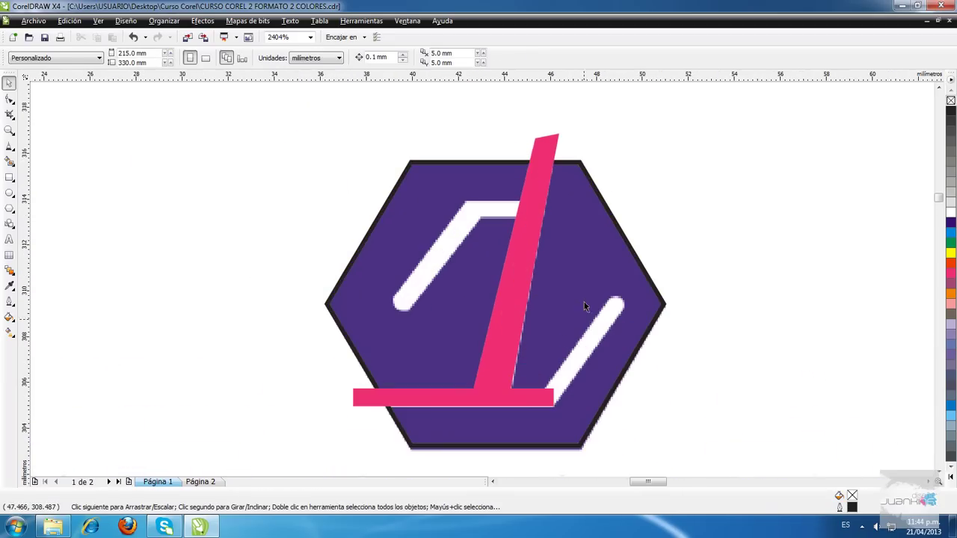
key(F5)
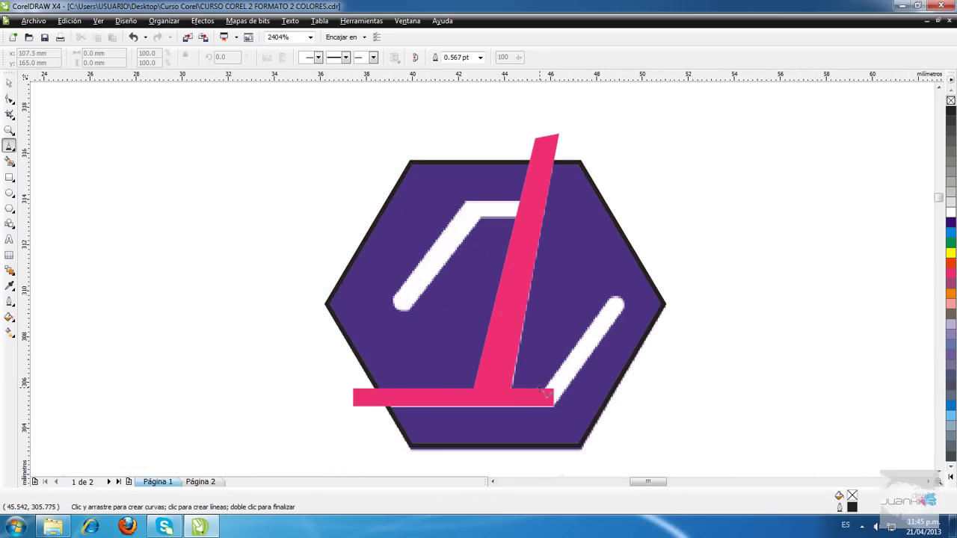
click(542, 394)
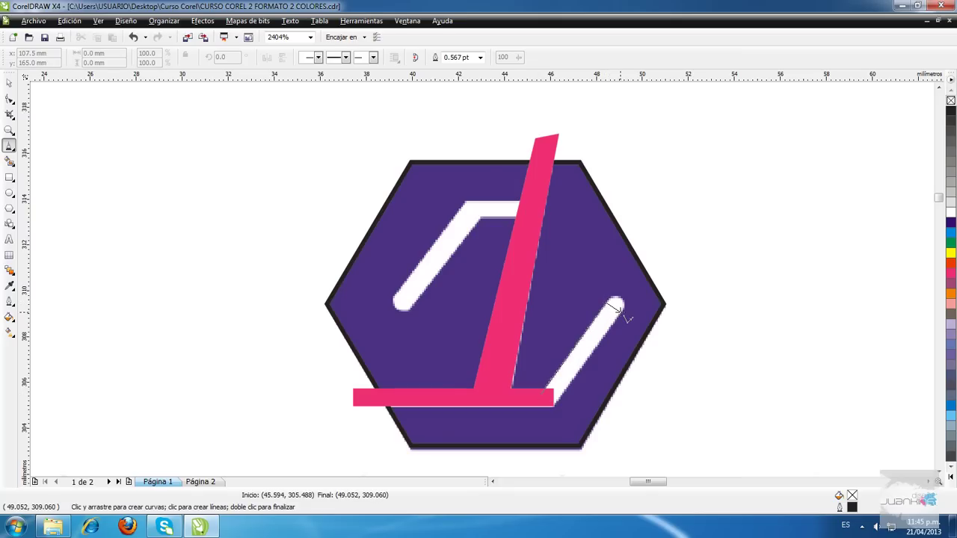
click(614, 308)
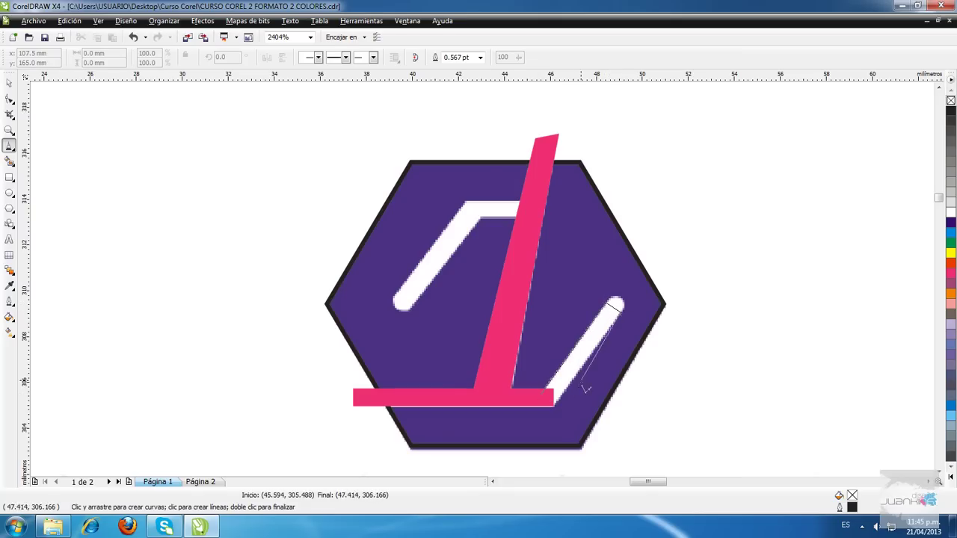
click(542, 397)
scroll(464, 292, up, 2)
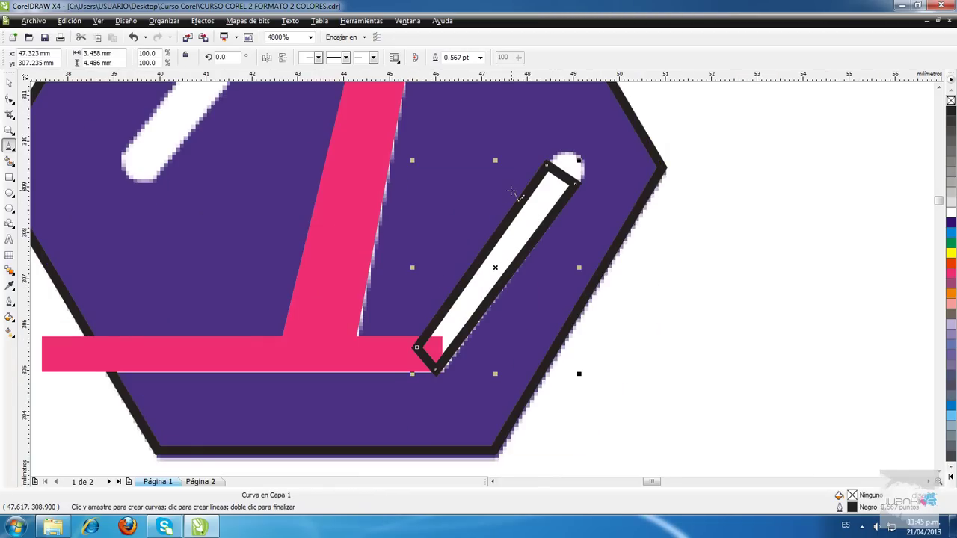
Turn off snapping to objects and switch the display to wireframe around the traced arm's lower end
click(349, 37)
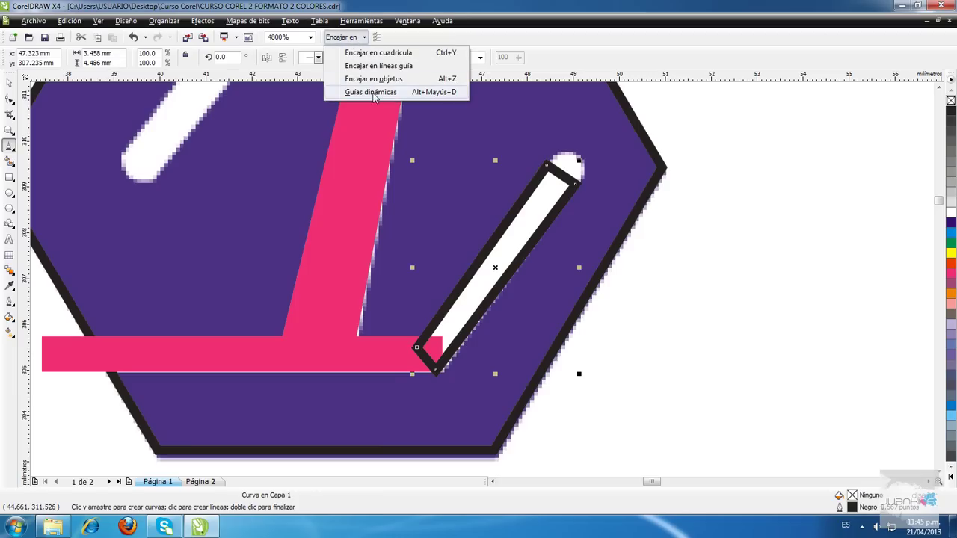
click(378, 78)
drag(491, 254, 485, 219)
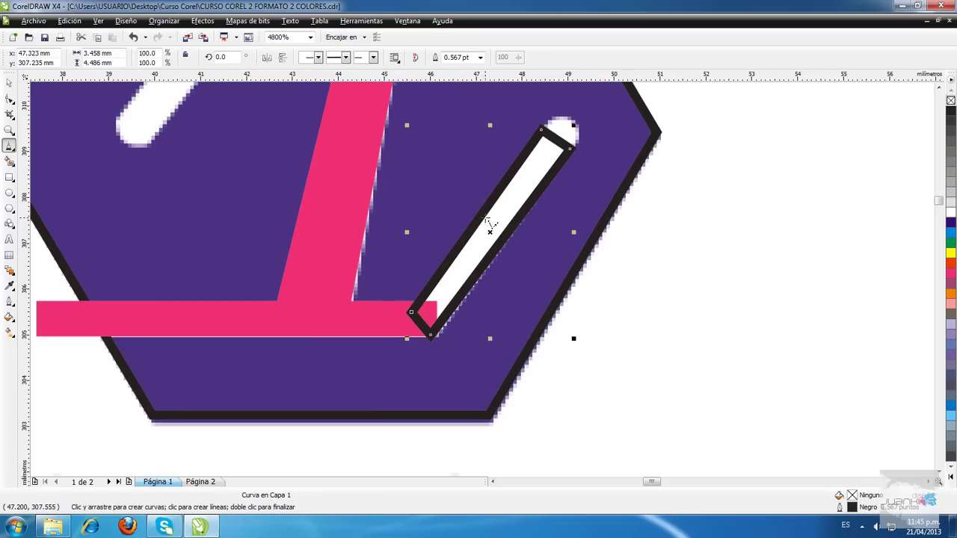
key(shift+F9)
scroll(404, 351, up, 2)
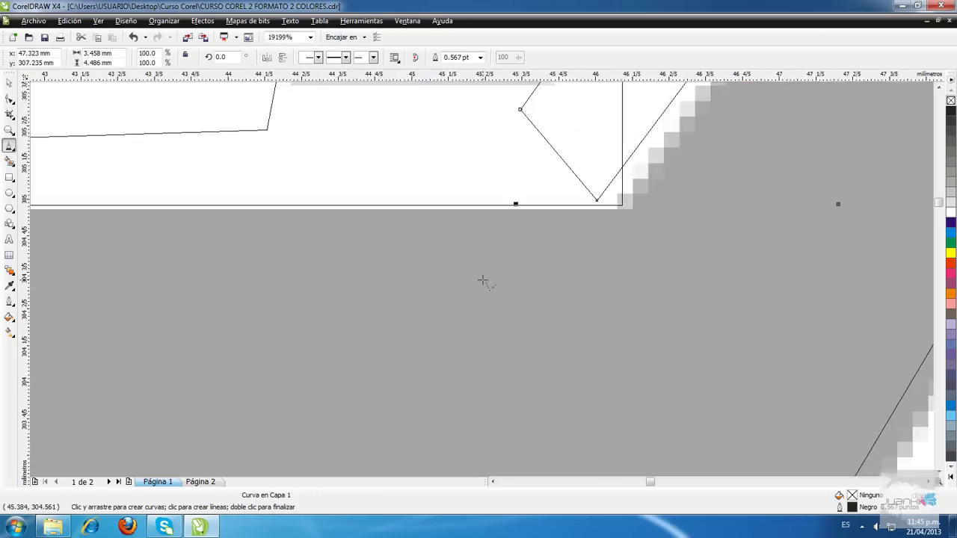
scroll(483, 279, down, 2)
scroll(453, 326, up, 2)
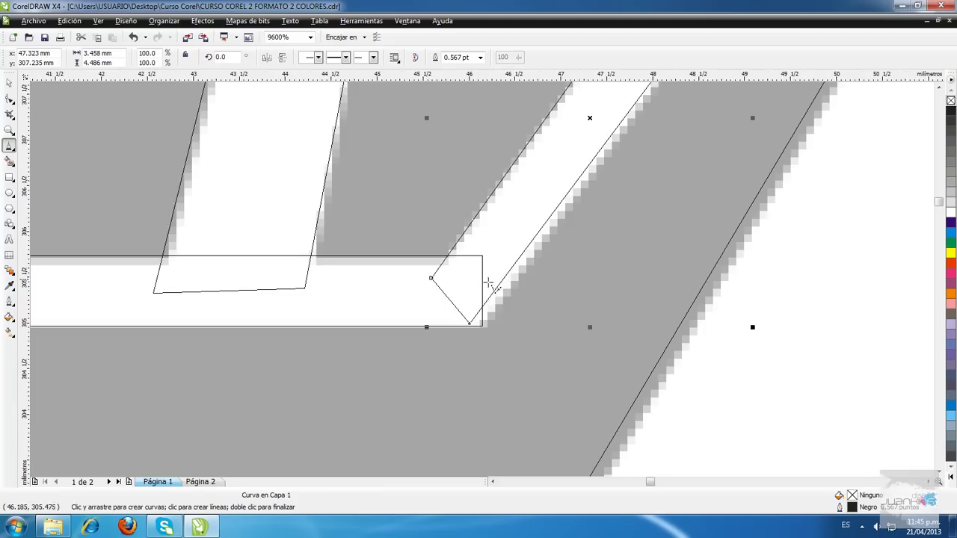
Move the traced arm's two lower nodes onto the horizontal bar's lower-right corner and its upper edge, following the bitmap
click(475, 327)
key(F10)
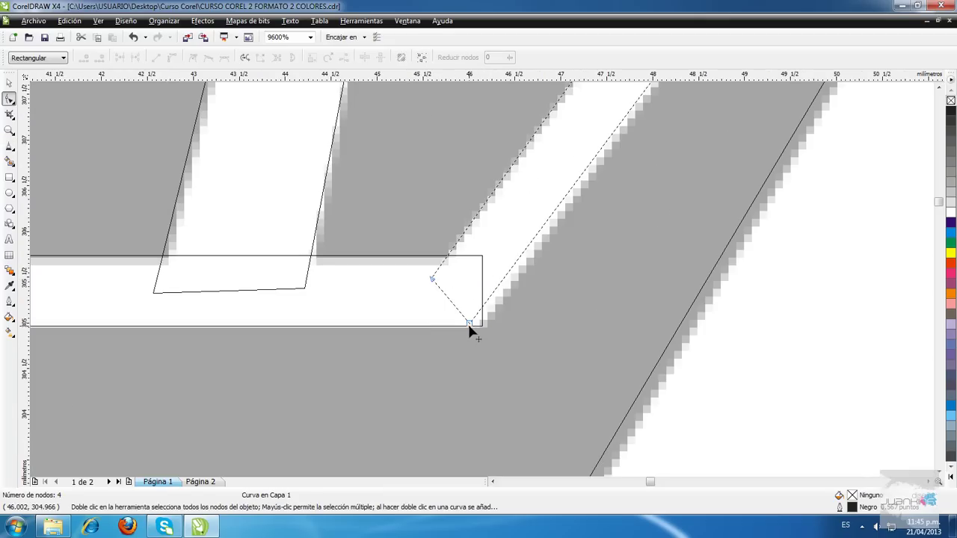
mouse_move(471, 327)
mouse_down()
mouse_move(489, 301)
mouse_move(500, 318)
mouse_move(483, 327)
mouse_up()
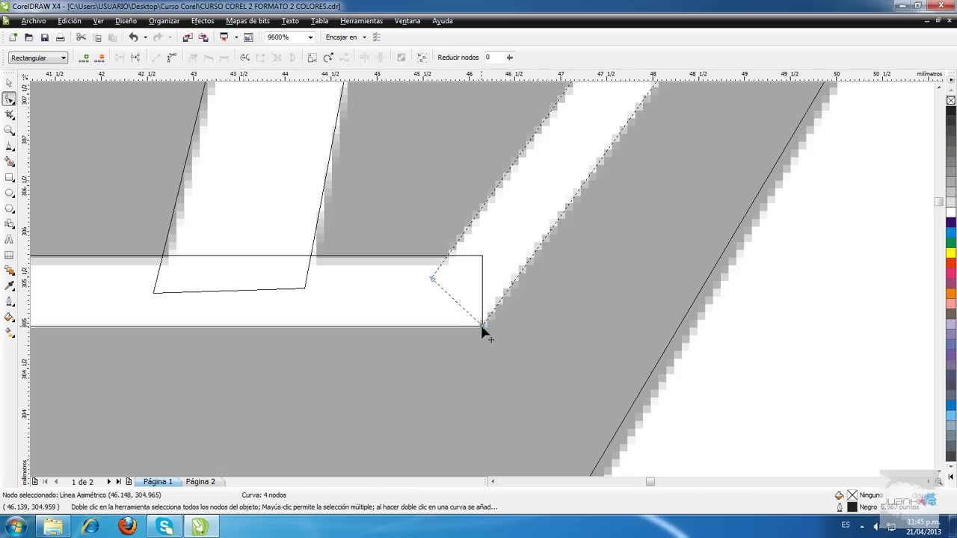
scroll(483, 327, up, 2)
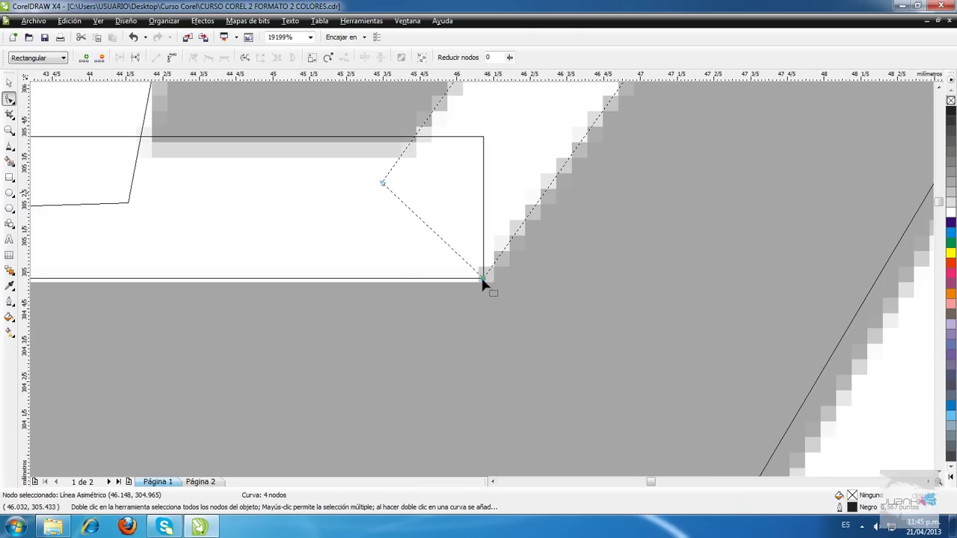
scroll(483, 280, down, 1)
scroll(469, 220, up, 1)
drag(406, 302, 445, 260)
scroll(446, 261, down, 4)
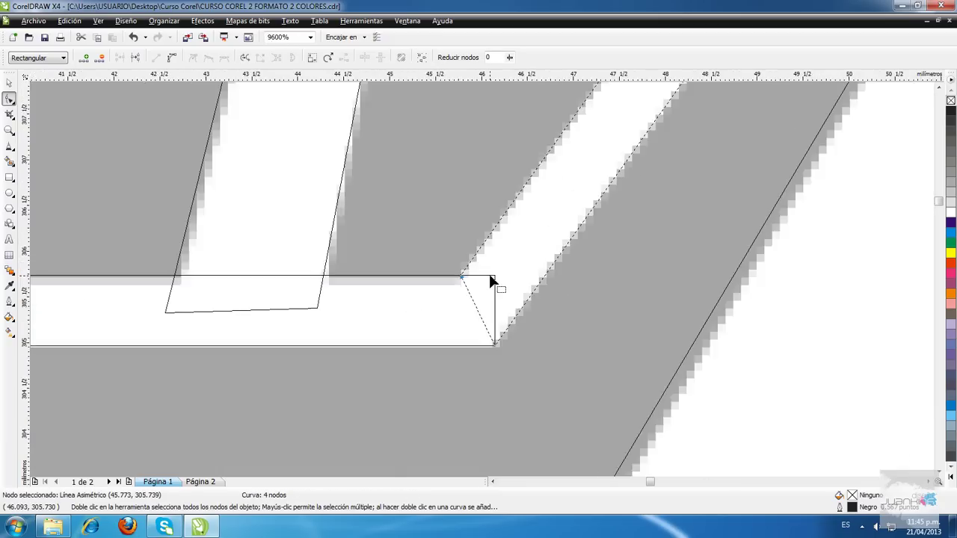
Convert all segments of the traced arm to curves and bend its upper end segment outward over the rounded tip
scroll(486, 254, down, 2)
scroll(523, 243, up, 3)
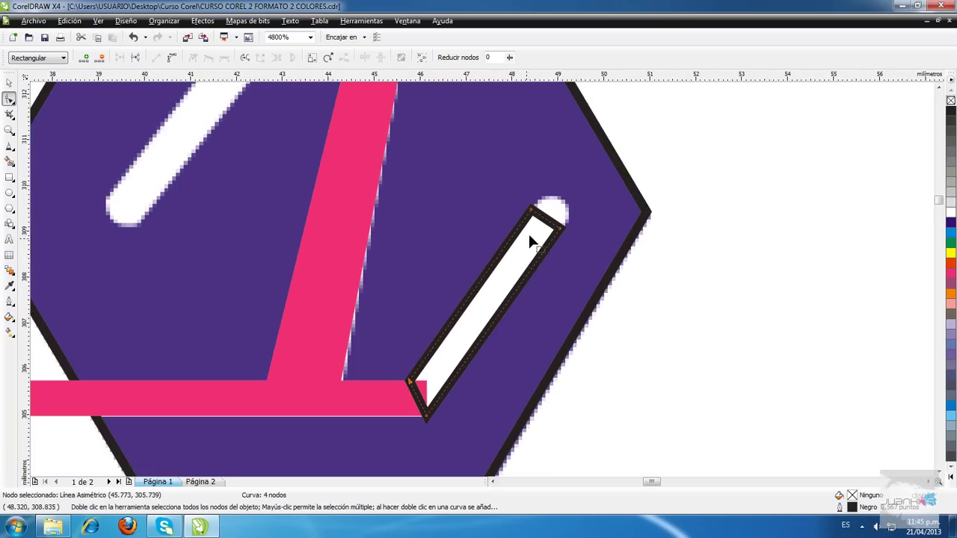
click(422, 60)
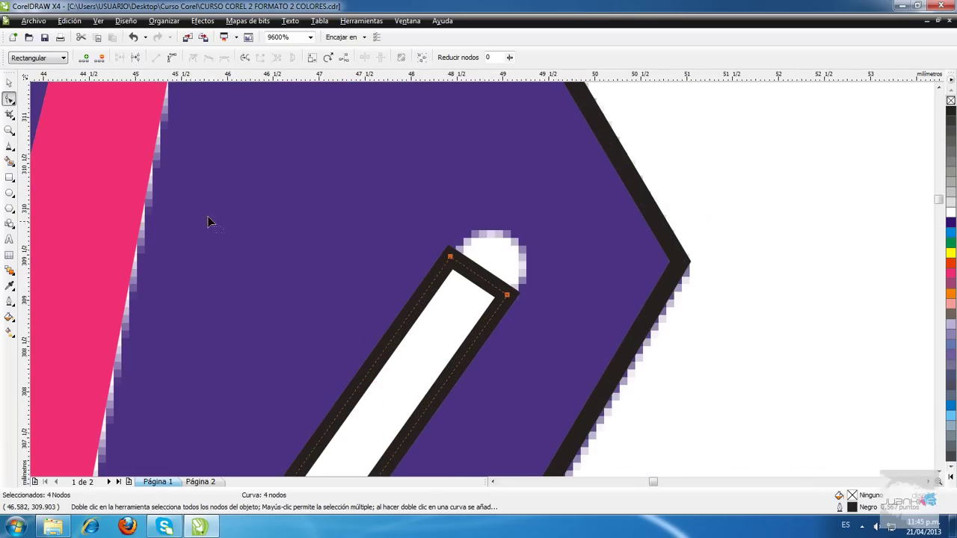
click(172, 58)
click(583, 199)
drag(484, 281, 516, 249)
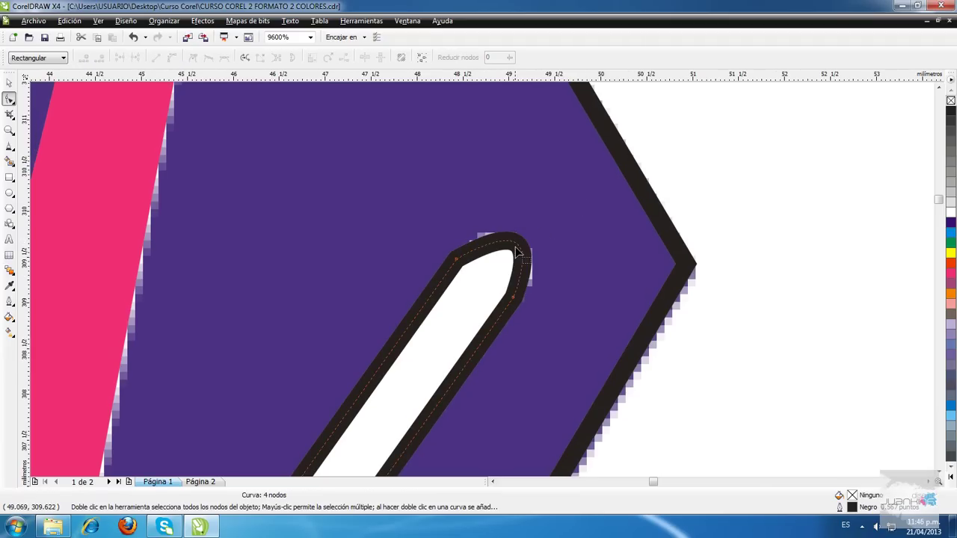
Adjust the curve handles of the arm's upper end segment to form a smooth round tip matching the bitmap
click(513, 299)
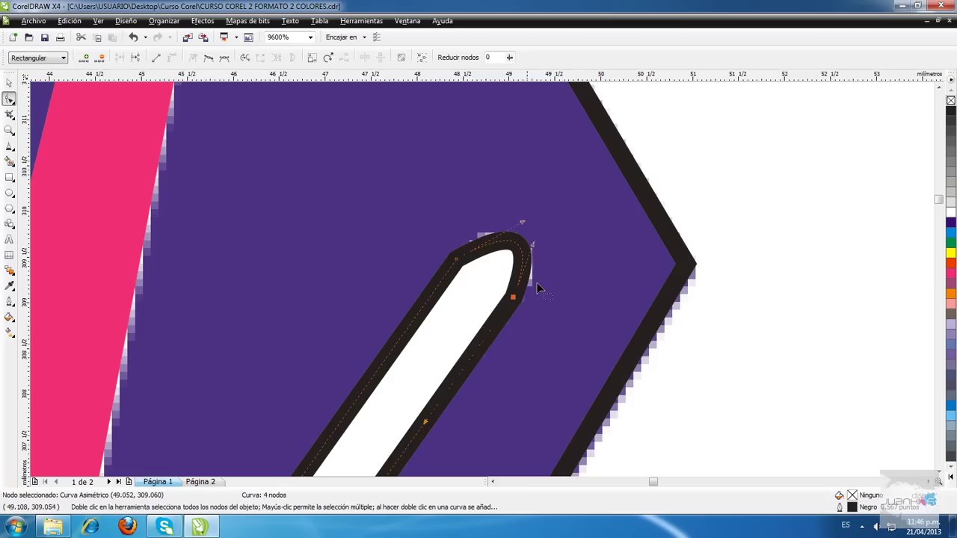
scroll(531, 252, up, 1)
drag(570, 254, 591, 268)
drag(551, 213, 490, 180)
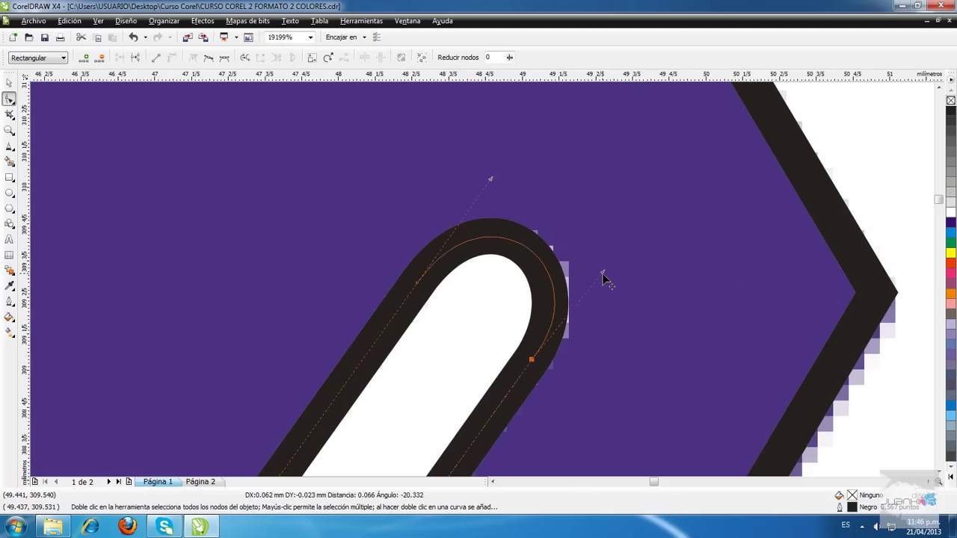
scroll(605, 274, down, 2)
Fill the traced lower-right arm with magenta and remove its outline
key(space)
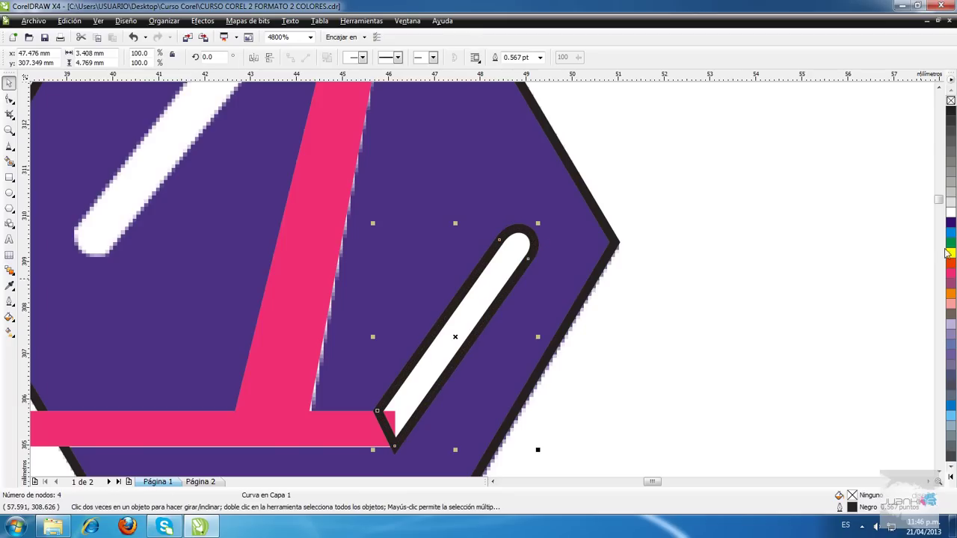
click(951, 273)
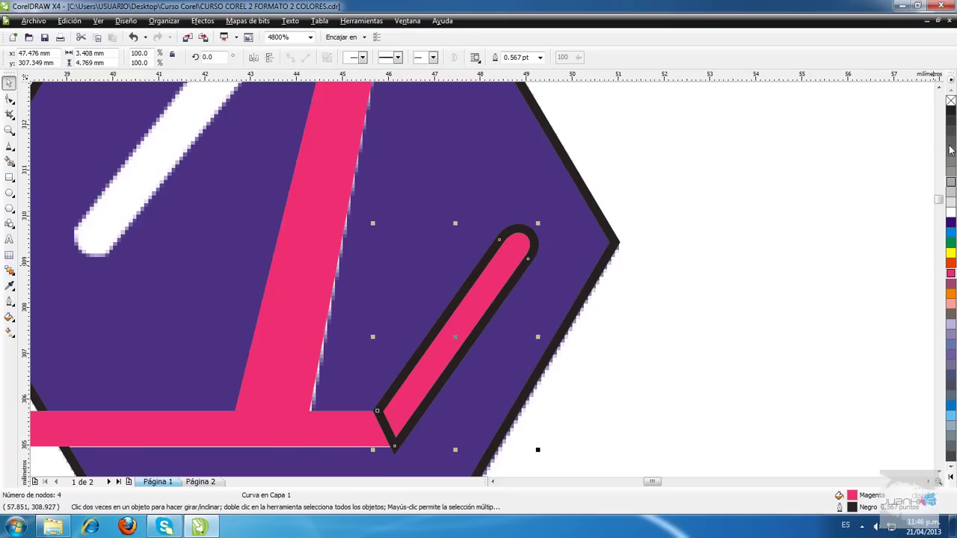
right_click(951, 102)
scroll(488, 351, down, 3)
scroll(604, 148, up, 3)
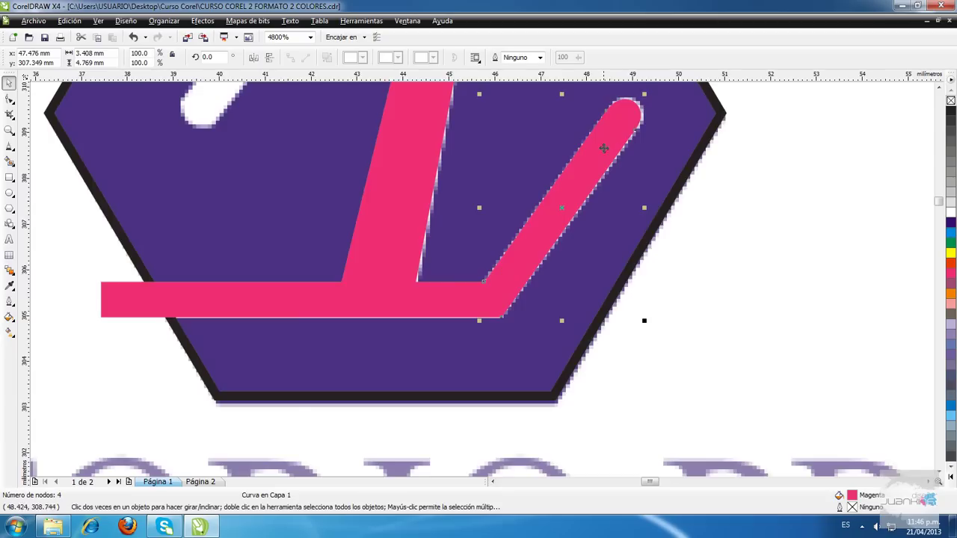
Draw a rectangle about 2.7 by 0.7 mm over the emblem's upper horizontal white bar, overlapping the magenta diagonal bar
scroll(378, 239, down, 1)
key(F2)
drag(238, 96, 480, 299)
key(F6)
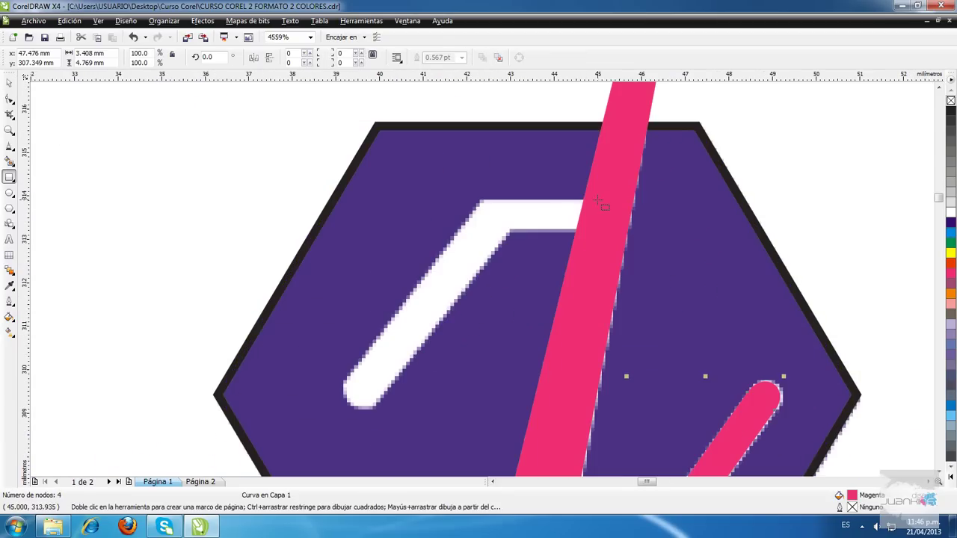
drag(599, 201, 479, 231)
key(space)
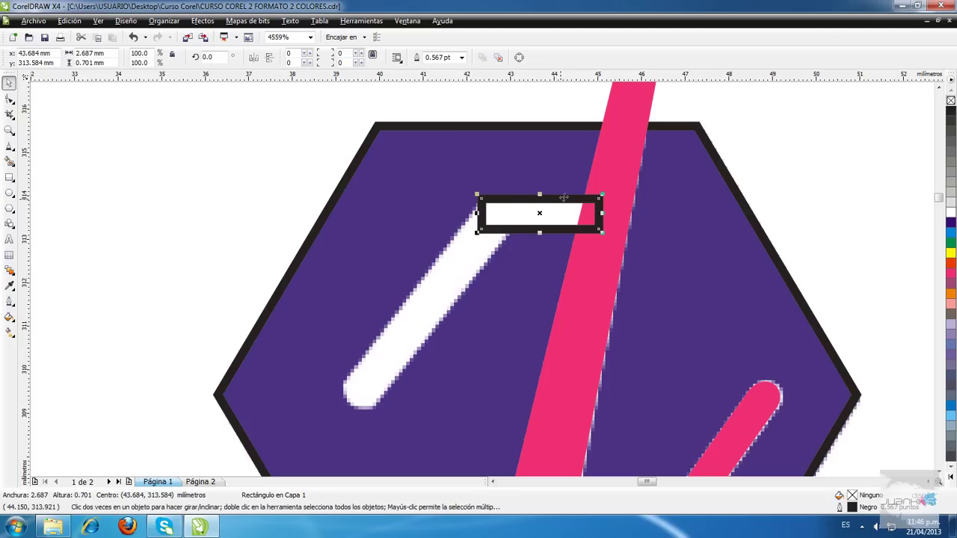
Turn on snapping to objects and trace the upper-left white diagonal arm with a closed four-point polyline about 3.8 by 4.7 mm
click(343, 36)
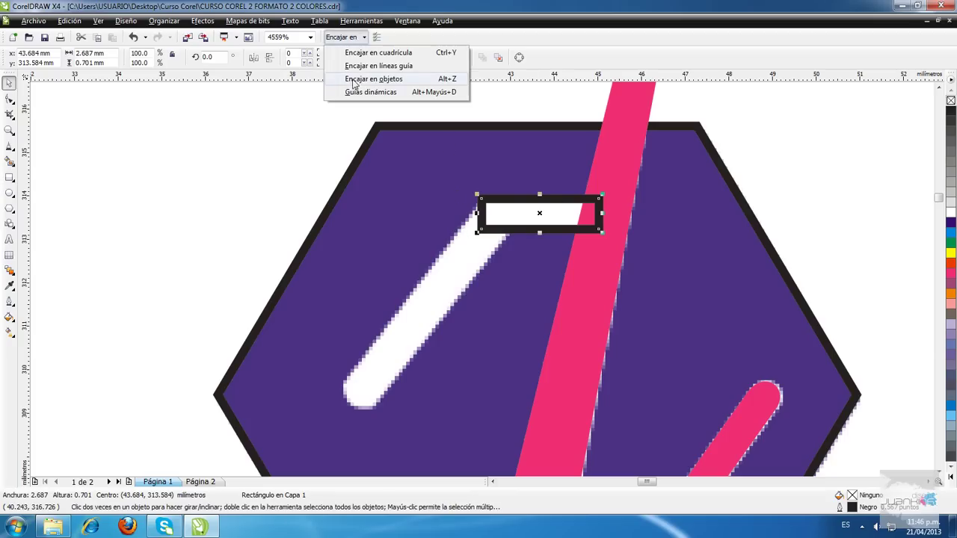
click(367, 80)
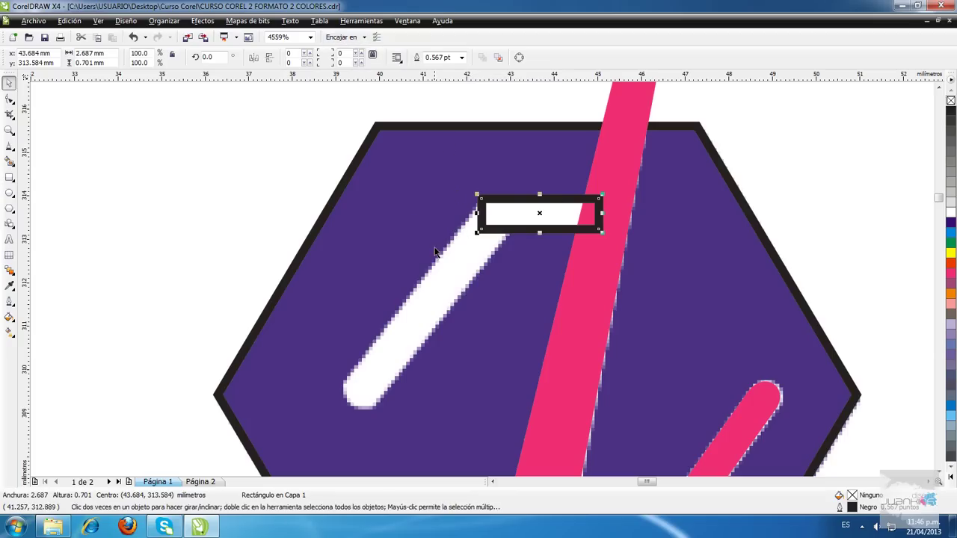
key(F5)
click(352, 382)
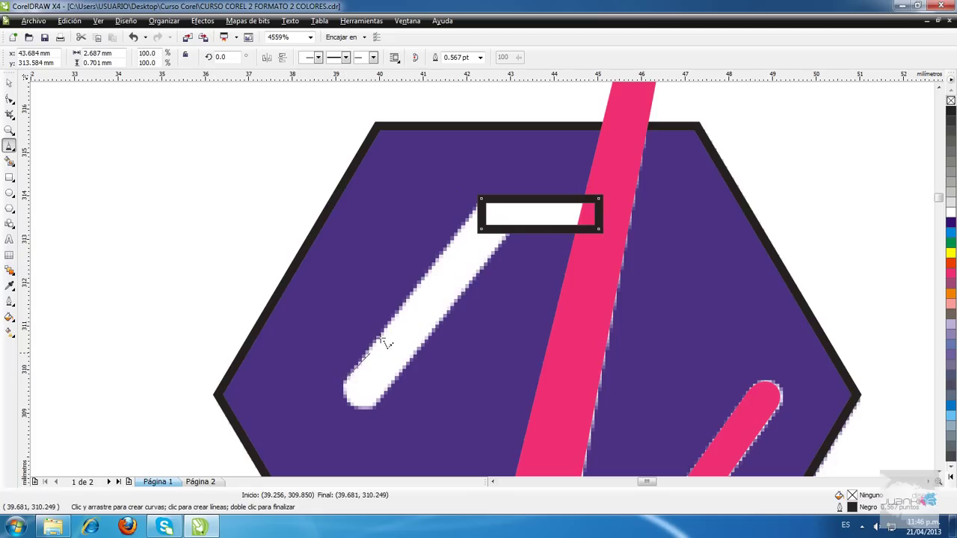
click(483, 200)
click(511, 228)
click(378, 403)
click(381, 405)
click(347, 376)
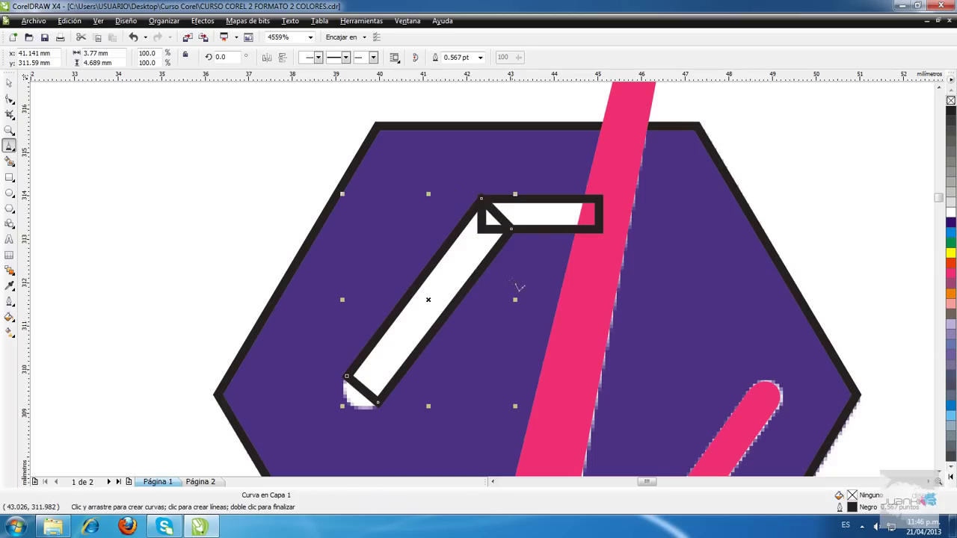
key(shift+F9)
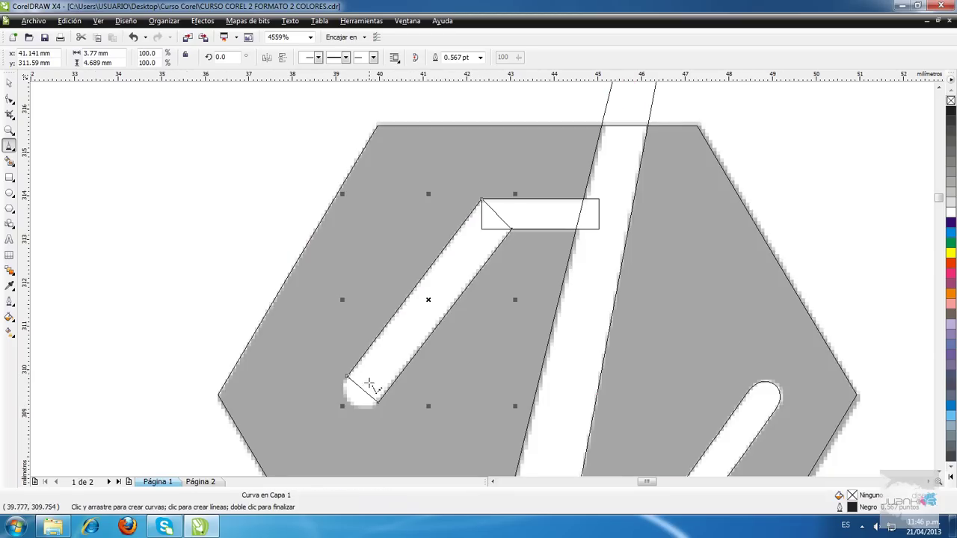
scroll(370, 384, up, 2)
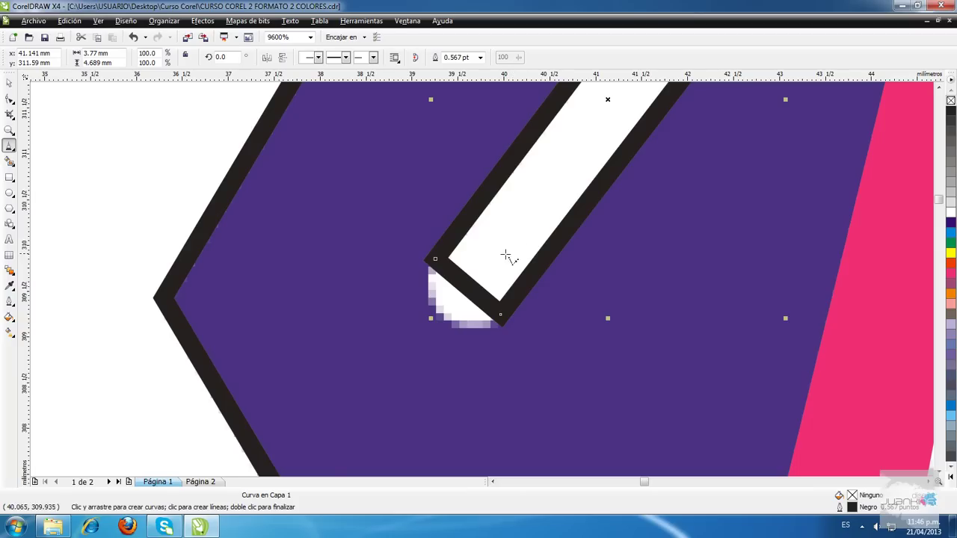
Convert the upper-left arm's four segments to curves and bend its lower end into a smooth round tip matching the bitmap
key(F10)
click(423, 58)
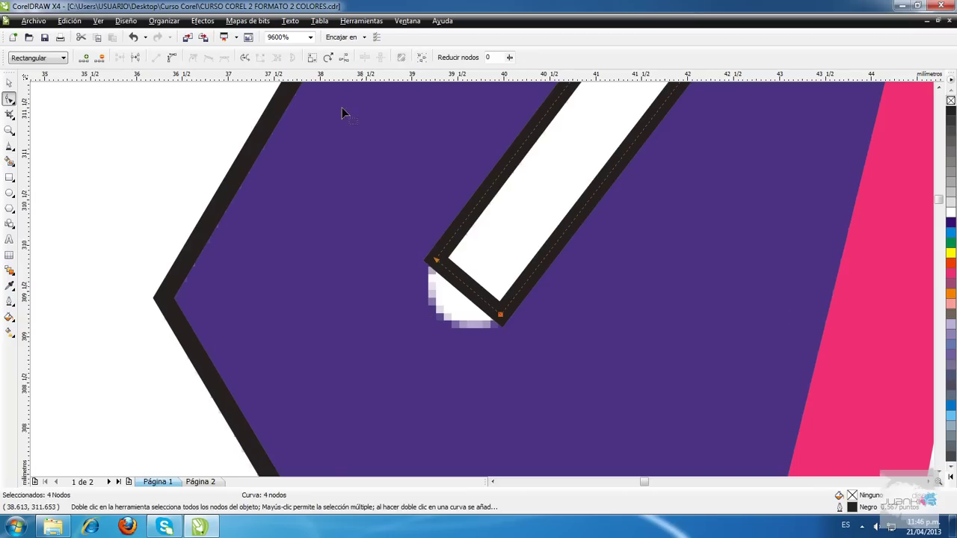
click(172, 59)
click(298, 224)
drag(471, 296, 443, 323)
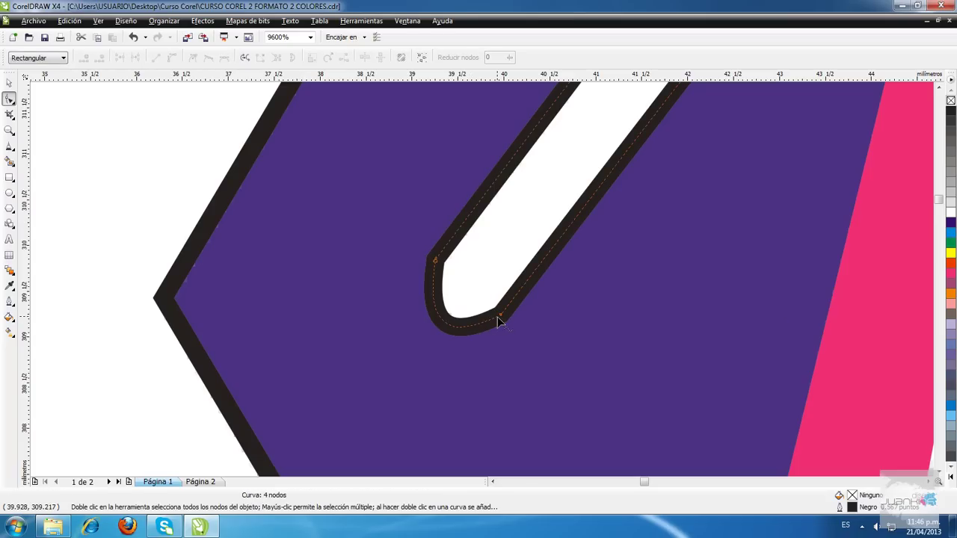
click(500, 316)
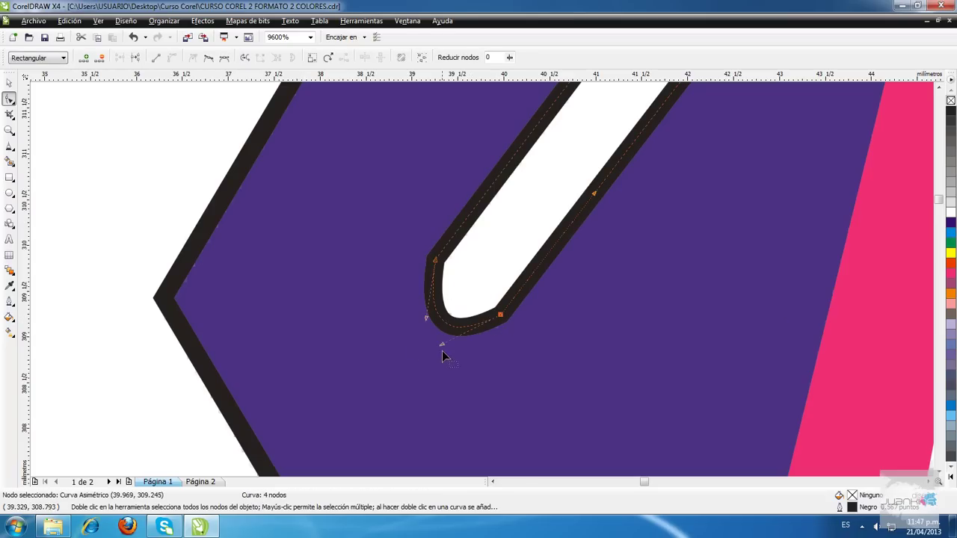
drag(443, 346, 392, 320)
scroll(570, 290, down, 1)
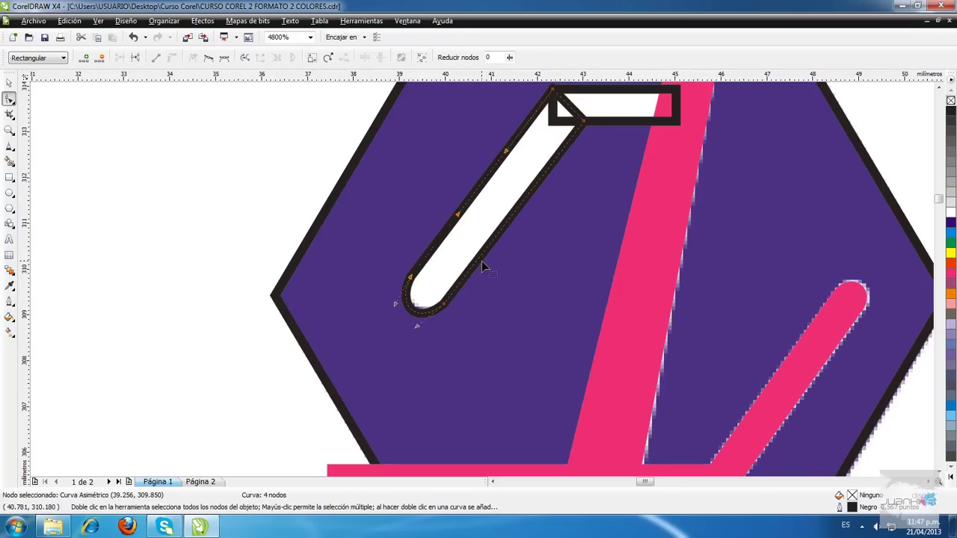
Fill the traced upper-left arm and the upper horizontal rectangle with magenta and remove both outlines
key(space)
scroll(496, 255, down, 1)
scroll(503, 251, up, 1)
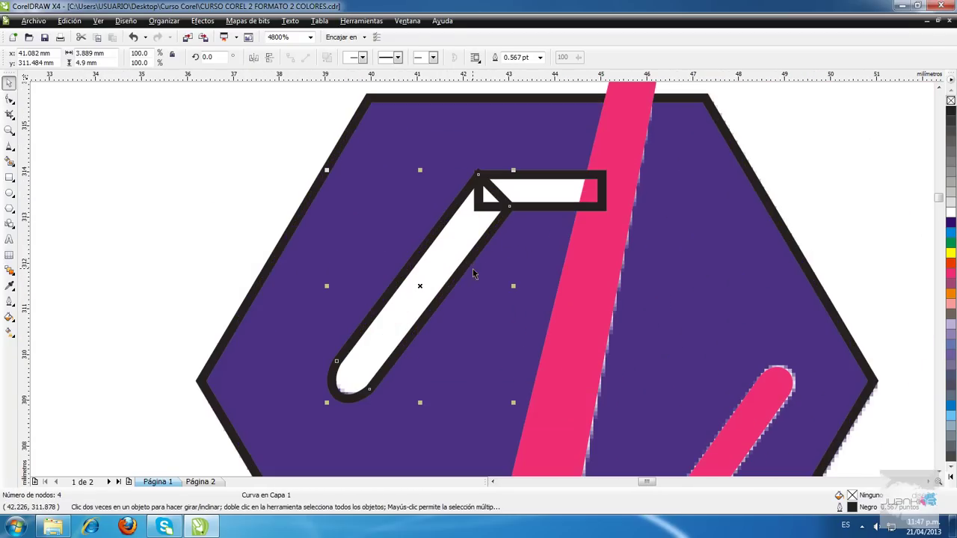
click(951, 273)
right_click(951, 102)
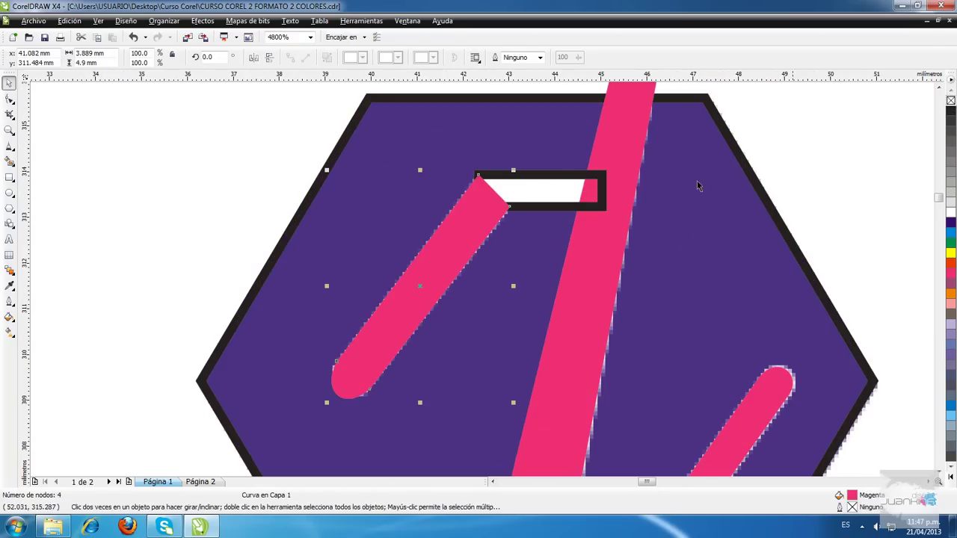
click(559, 210)
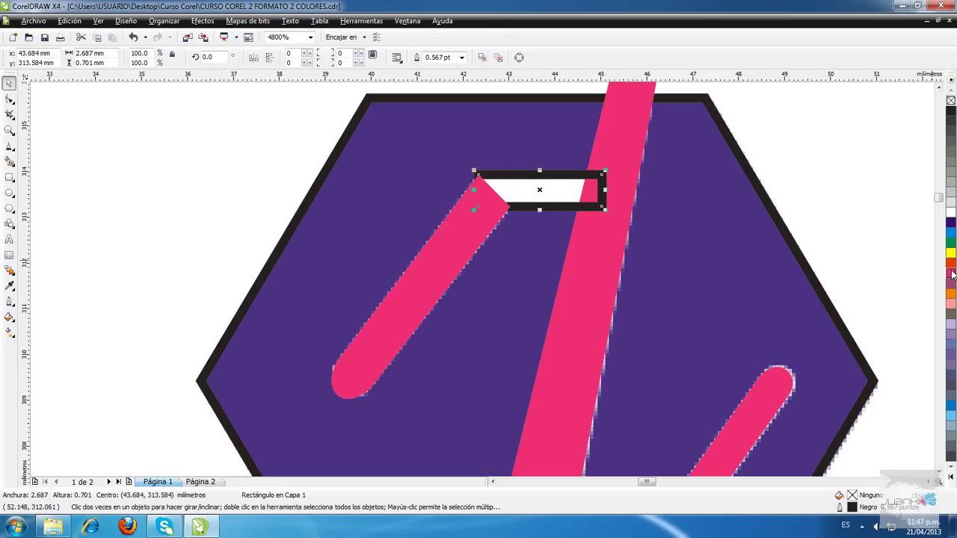
click(951, 274)
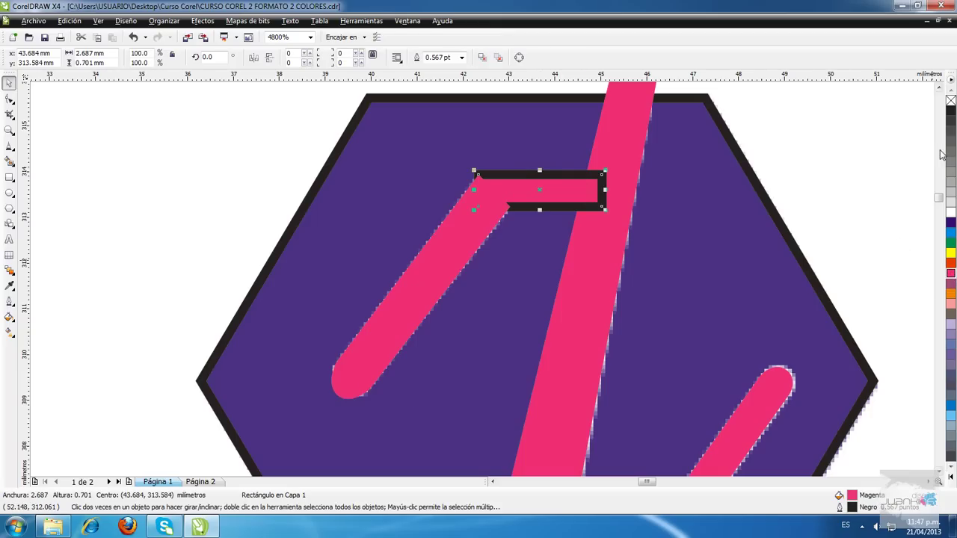
right_click(951, 102)
Select the emblem's five magenta bars and arms and weld them into a single shape
scroll(486, 278, down, 3)
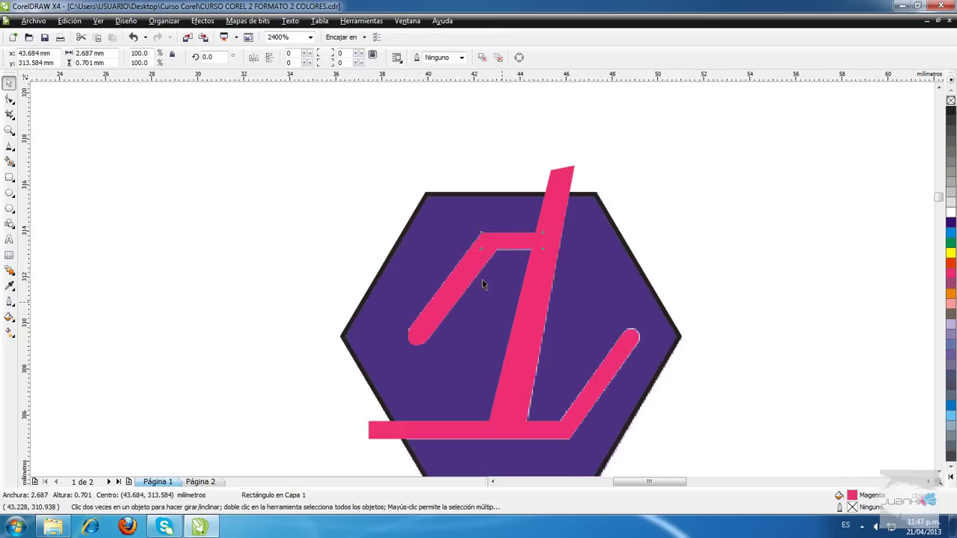
scroll(464, 217, up, 1)
click(329, 187)
drag(250, 127, 686, 430)
drag(509, 312, 784, 230)
key(ctrl+z)
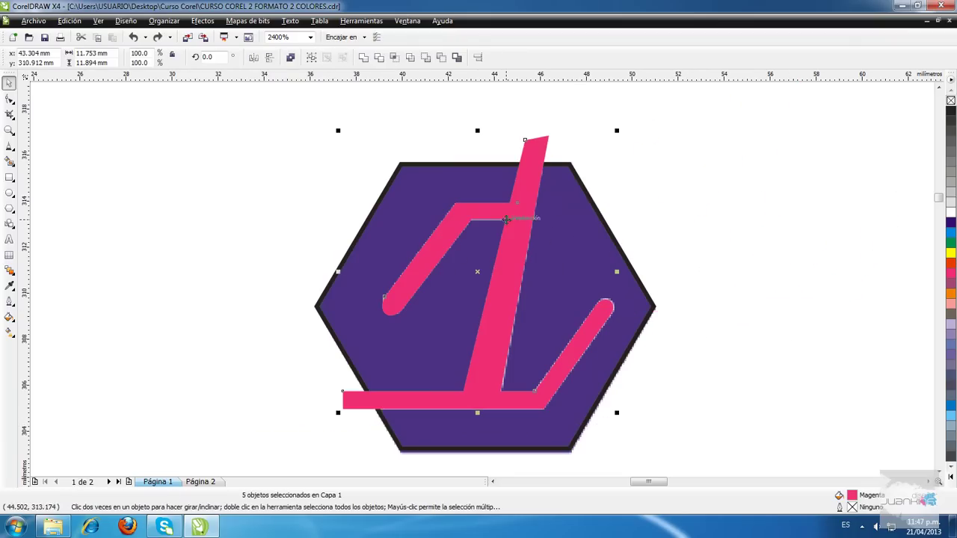
click(367, 61)
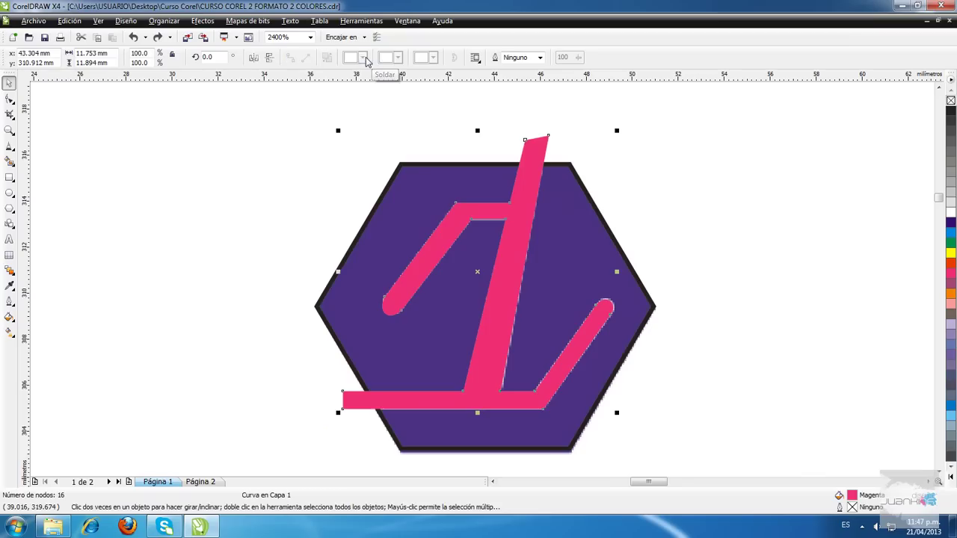
click(616, 160)
drag(536, 194, 748, 198)
key(ctrl+z)
Fill the emblem's hexagon with black
click(633, 175)
click(602, 219)
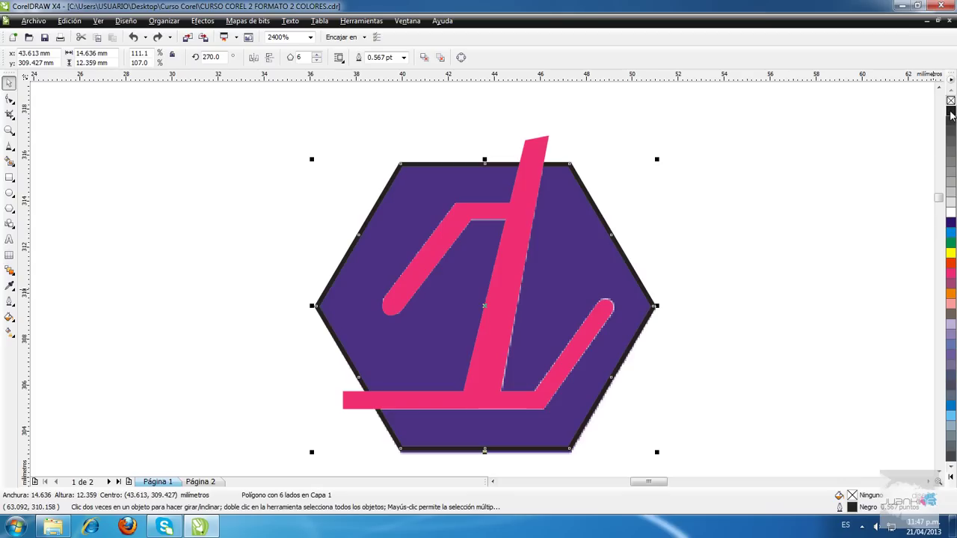
click(951, 114)
key(Escape)
Fill the welded bar-and-arm shape on the hexagon with white
click(522, 191)
drag(509, 202, 528, 209)
key(ctrl+z)
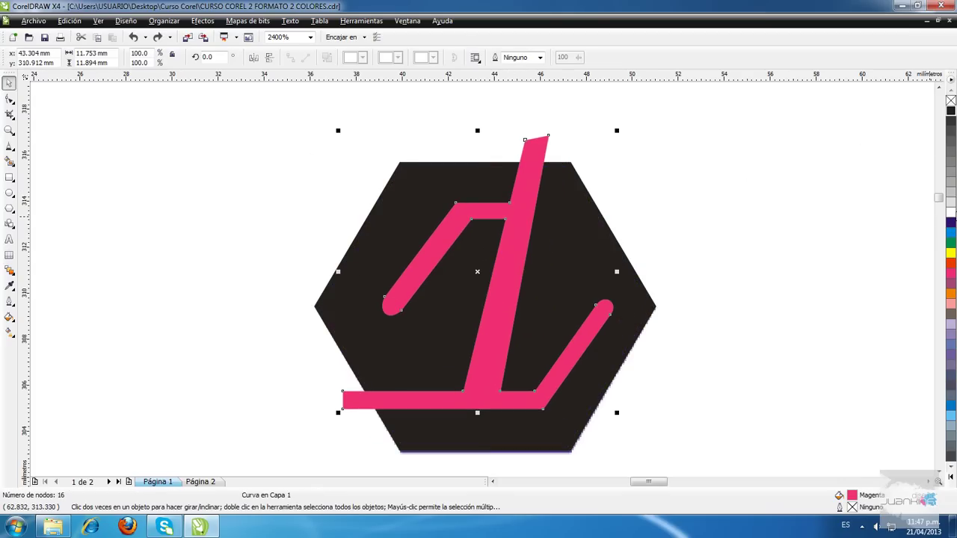
click(951, 214)
key(Escape)
scroll(486, 271, down, 2)
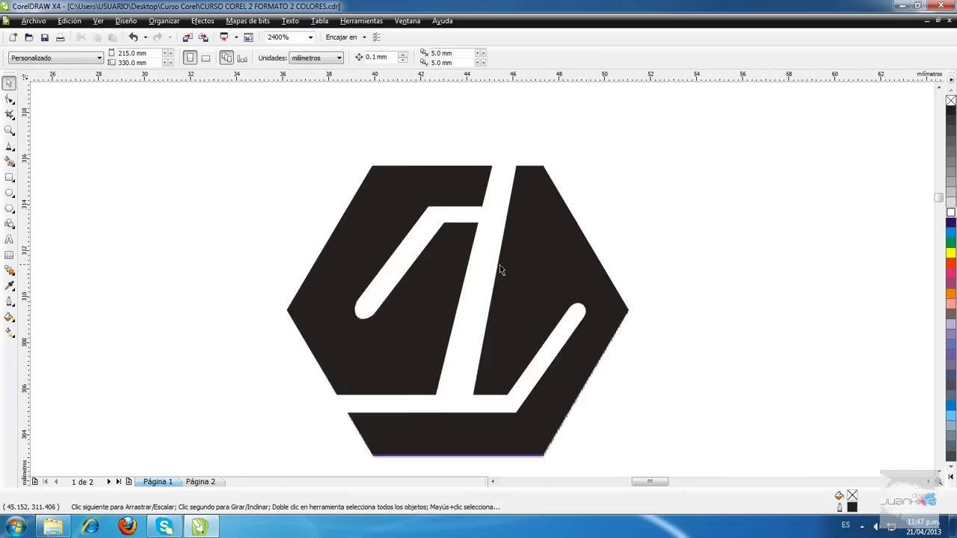
drag(285, 127, 641, 374)
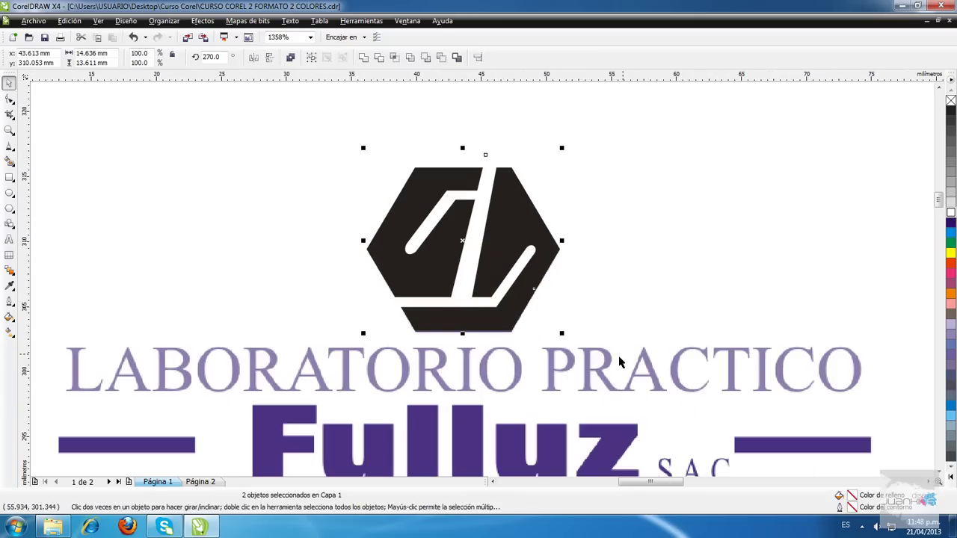
drag(485, 224, 722, 250)
key(ctrl+z)
key(Escape)
Fill the welded bar-and-arm shape with magenta
click(487, 214)
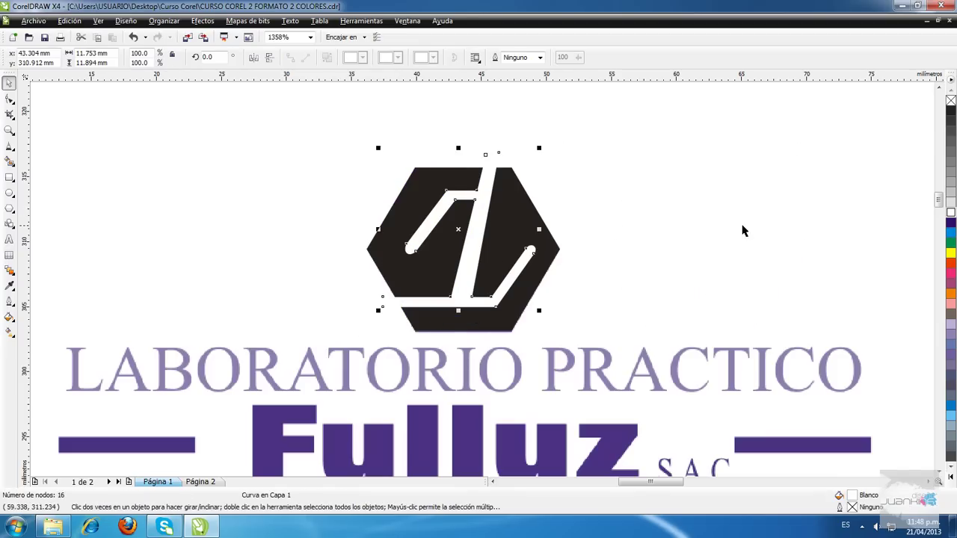
click(951, 269)
click(651, 214)
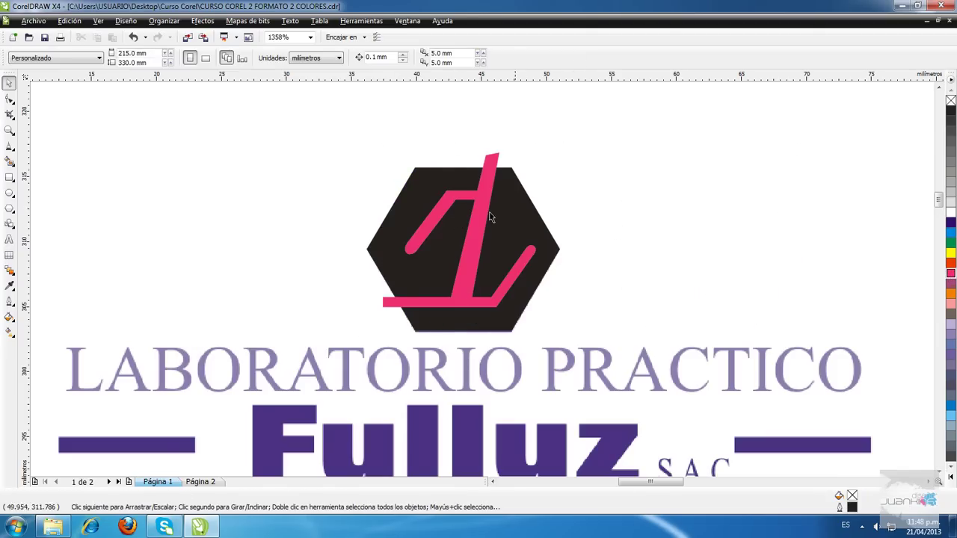
drag(301, 120, 674, 385)
drag(236, 106, 673, 466)
drag(344, 322, 693, 322)
key(ctrl+z)
click(629, 177)
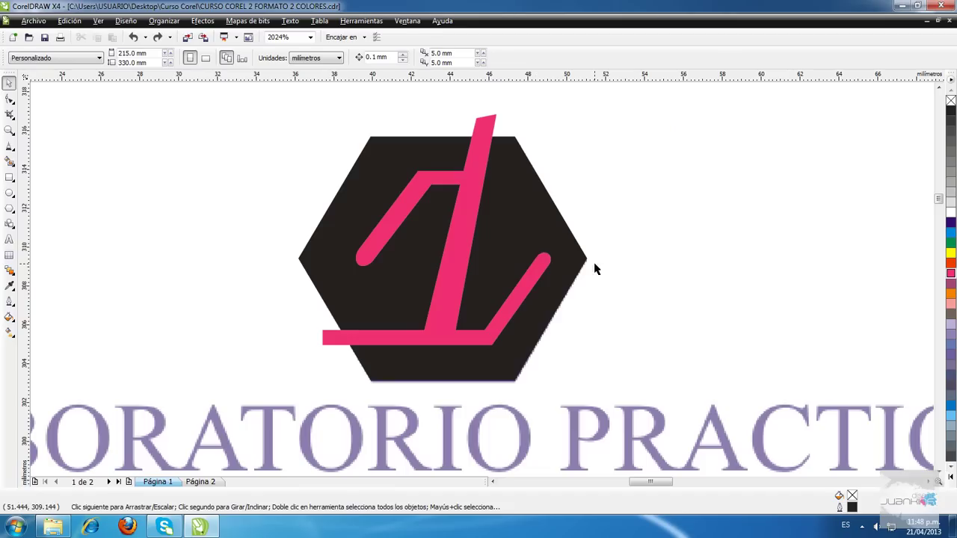
Draw a rectangle about 43 by 35.25 mm in the empty area beside the invoice page and fill it with yellow
scroll(595, 270, down, 4)
scroll(570, 274, up, 1)
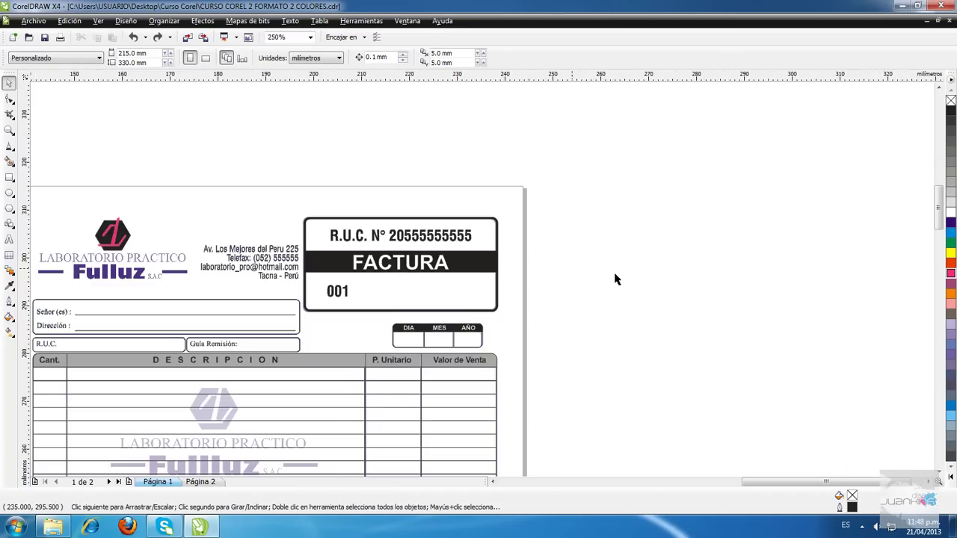
scroll(570, 274, up, 1)
key(F6)
drag(544, 202, 750, 371)
click(951, 254)
scroll(496, 274, down, 1)
Draw a tall rectangle about 40 by 85 mm beside the yellow one and fill it with cyan
key(F6)
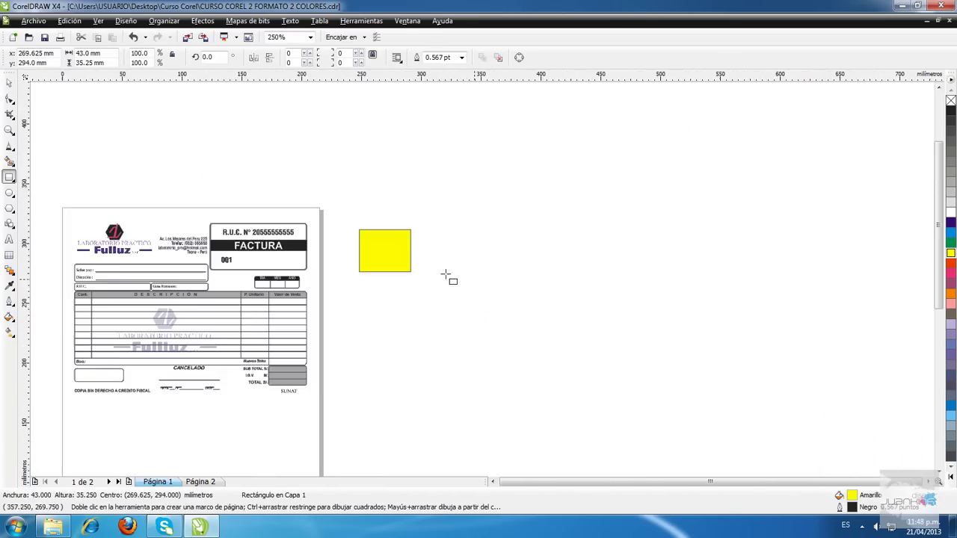
drag(457, 142, 554, 347)
key(space)
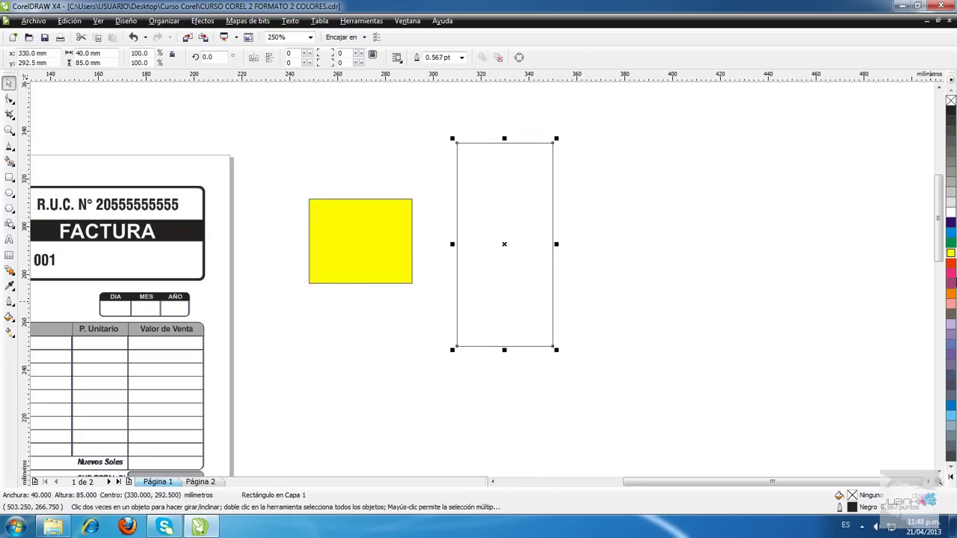
click(950, 233)
scroll(487, 278, up, 1)
Place the cyan rectangle over the yellow one, narrow it to about 29.5 mm and centre the two horizontally
drag(657, 294, 402, 270)
drag(526, 270, 498, 270)
shift+click(599, 298)
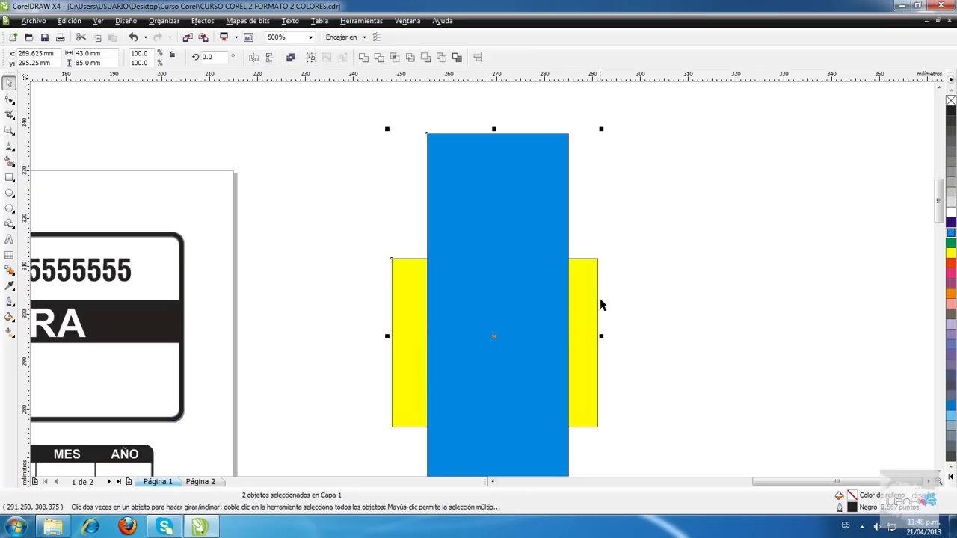
key(c)
click(628, 332)
Copy the yellow rectangle beside the original and place a centred copy about 26.5 mm wide on it, filled with cyan
scroll(533, 281, down, 1)
drag(556, 303, 761, 296)
right_click(776, 303)
right_click(761, 296)
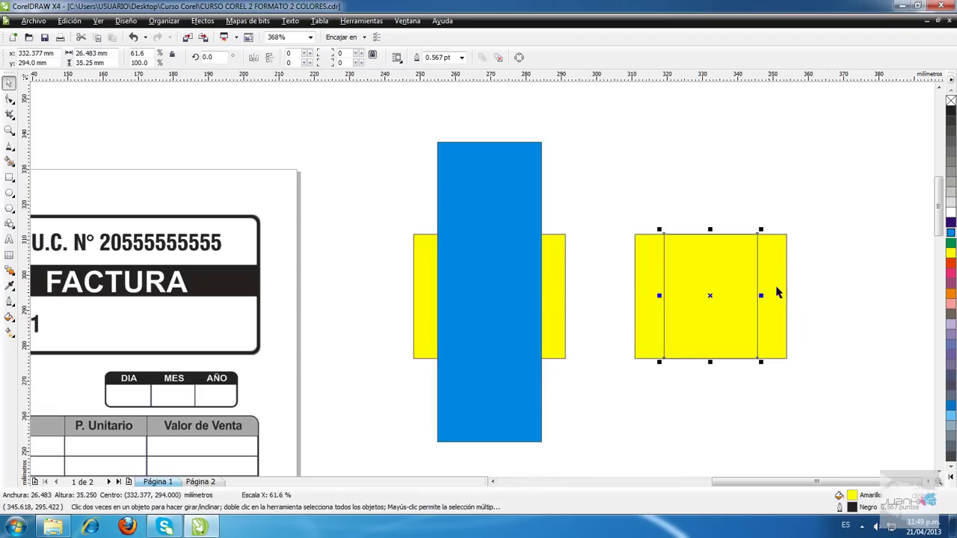
click(952, 232)
key(Escape)
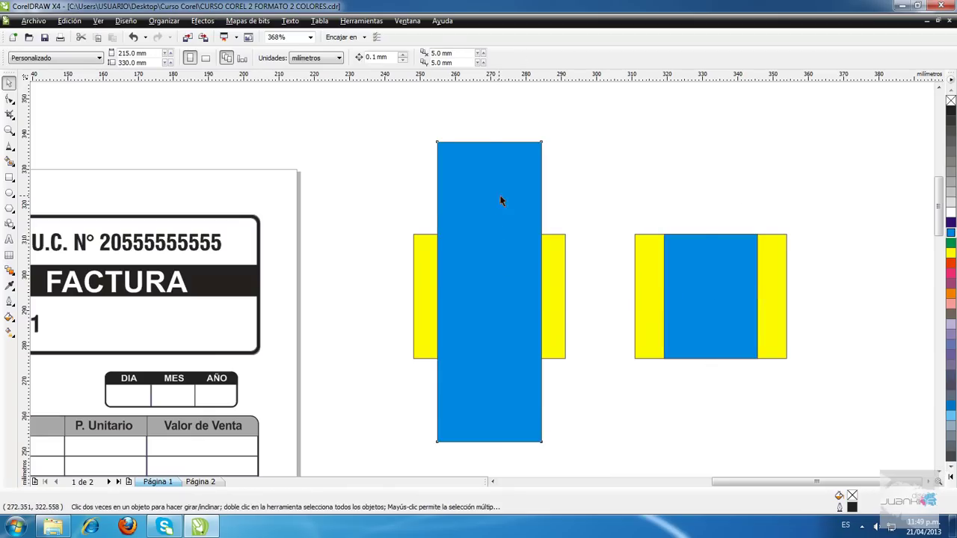
drag(774, 352, 833, 393)
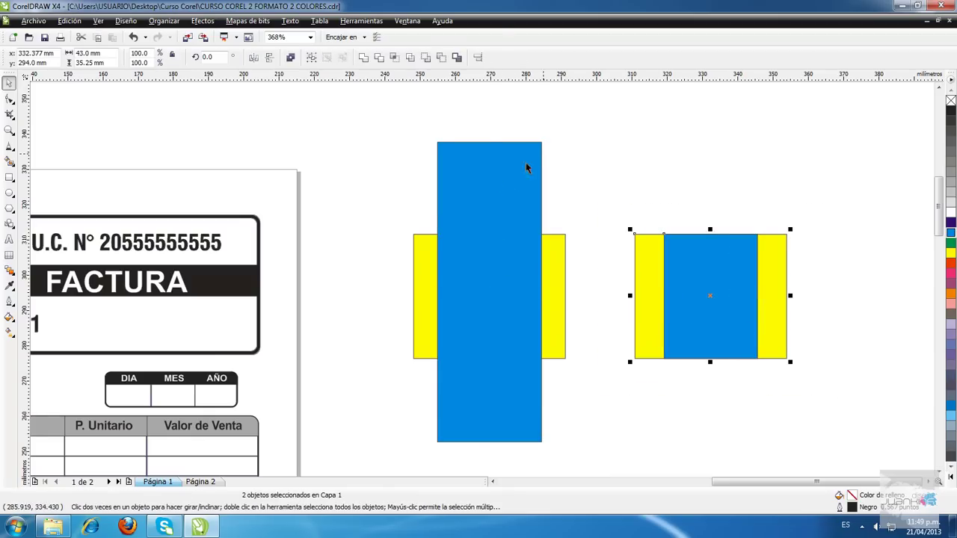
click(526, 174)
drag(566, 110, 407, 239)
click(477, 246)
click(601, 202)
click(513, 206)
click(553, 241)
click(377, 162)
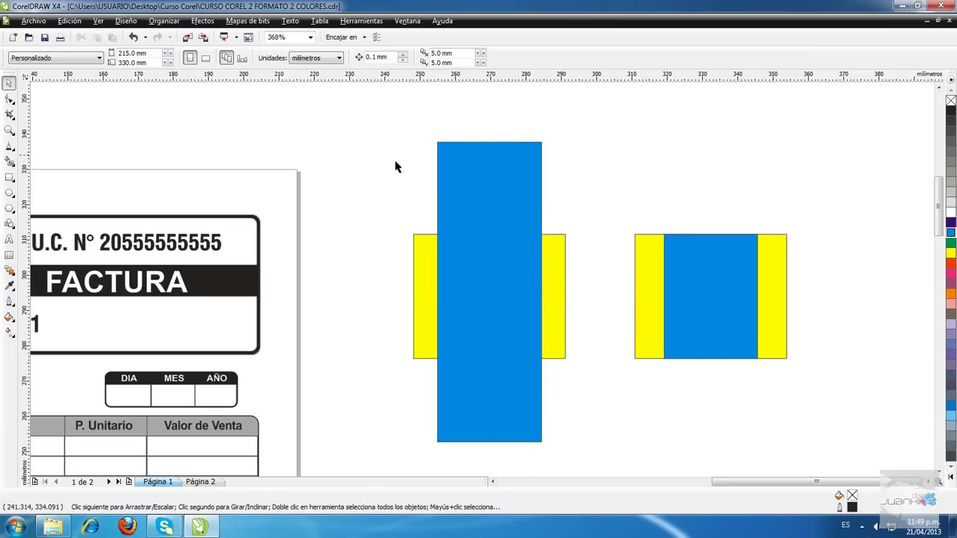
Draw a green rectangle about 58 by 35.4 mm covering the cyan rectangle's part above the yellow one
key(F6)
drag(418, 234, 622, 110)
key(space)
click(951, 246)
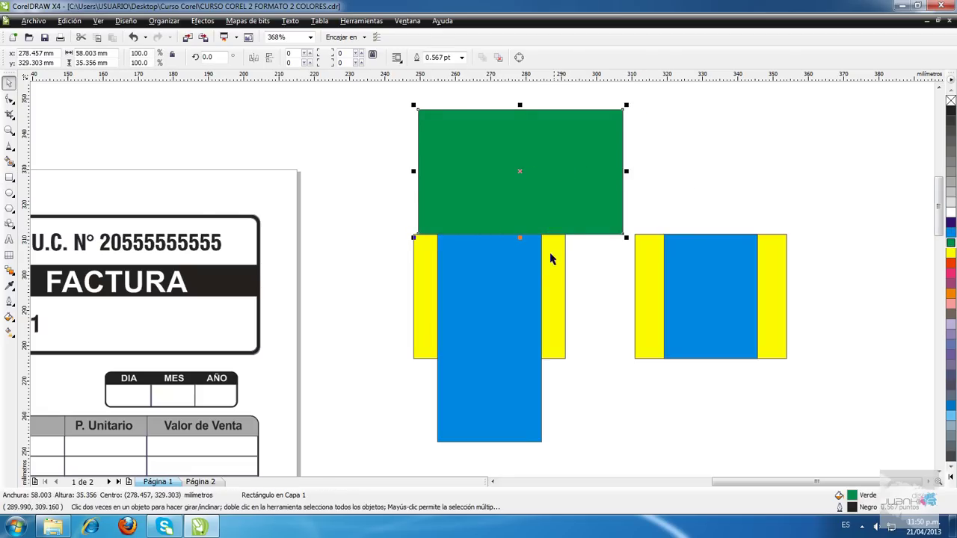
Trim the tall cyan rectangle with the green one and delete the green rectangle
shift+click(506, 298)
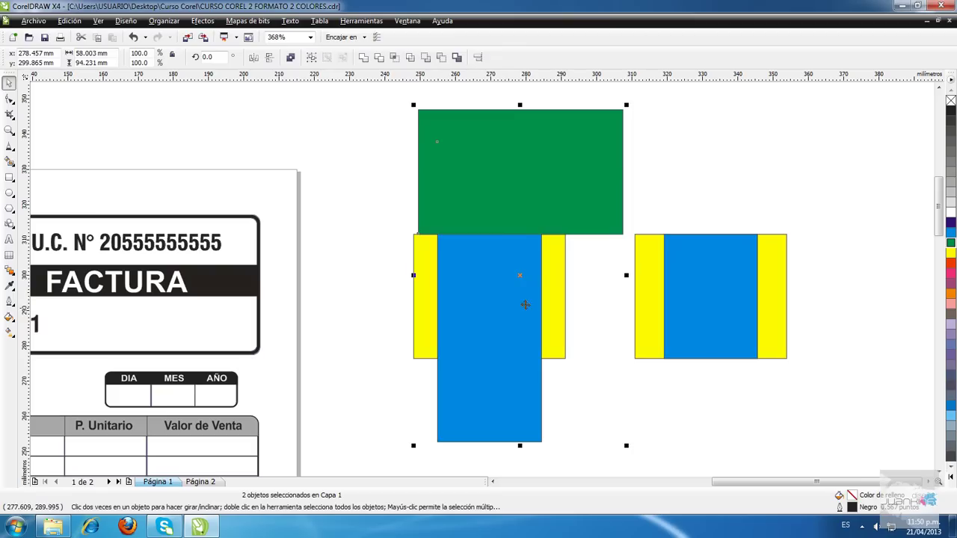
click(394, 59)
click(368, 120)
click(611, 180)
key(Delete)
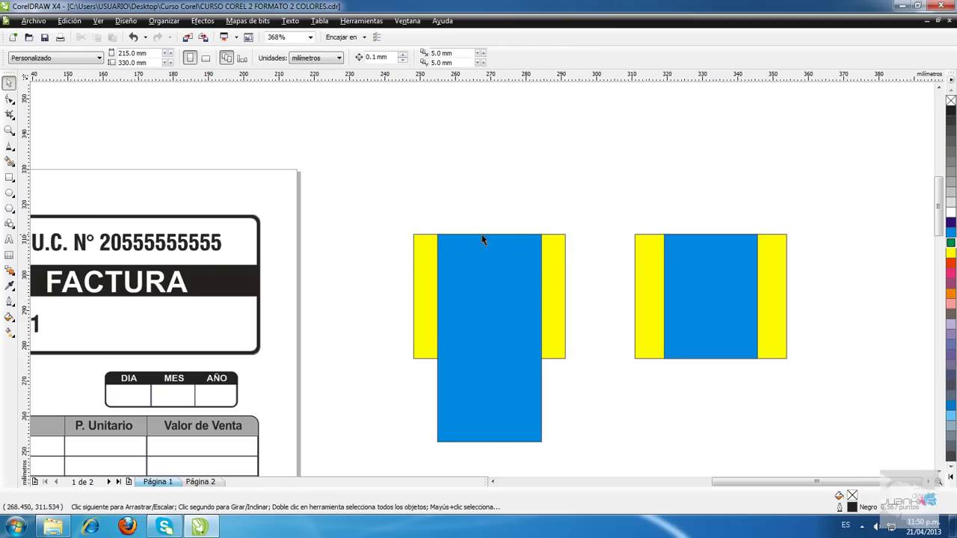
Undo the trimming of the tall cyan rectangle
drag(363, 151, 621, 368)
key(ctrl+z)
key(ctrl+z)
Place the tall cyan rectangle inside the yellow rectangle behind it as a PowerClip
click(527, 169)
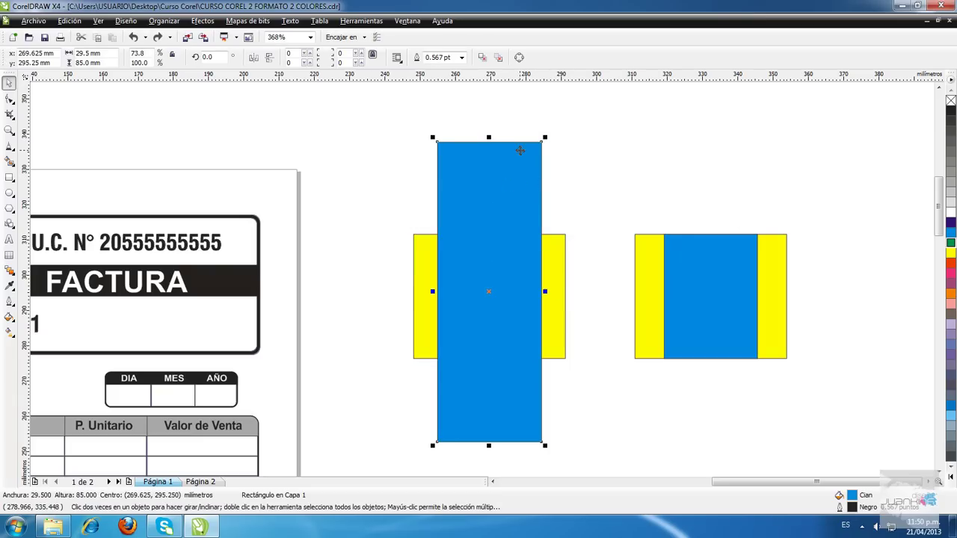
click(202, 21)
mouse_move(217, 203)
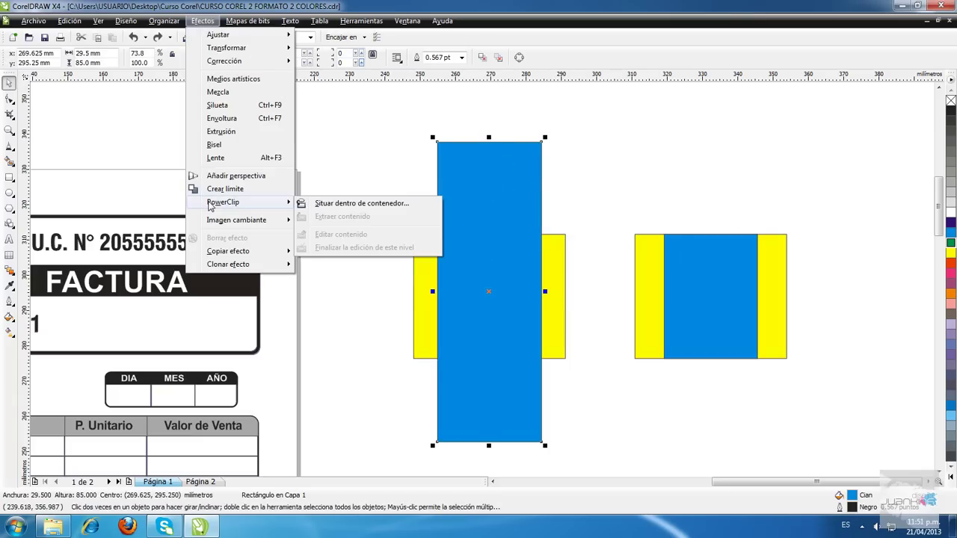
click(380, 205)
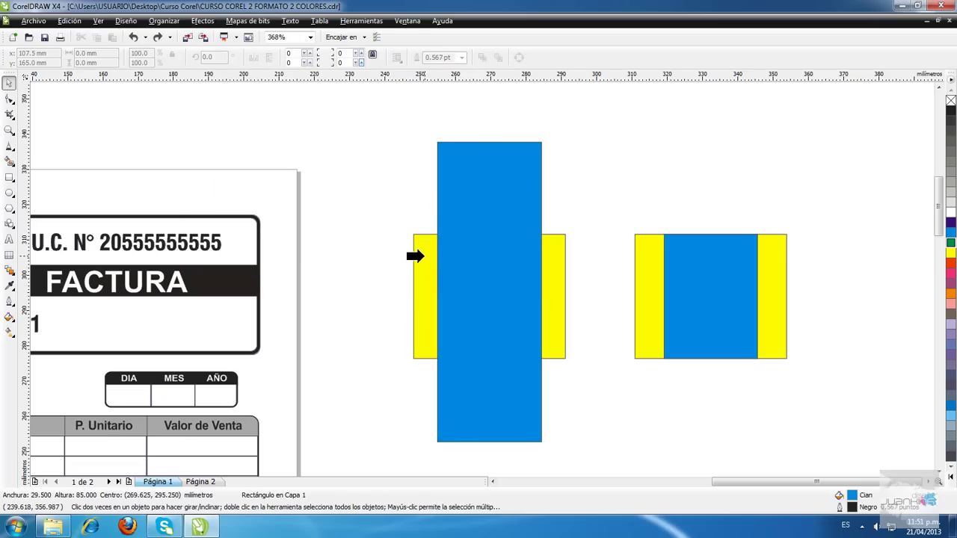
click(418, 261)
drag(372, 153, 598, 238)
Finish clipping the tall cyan rectangle into the left yellow rectangle and open the PowerClip's contents for editing
click(505, 261)
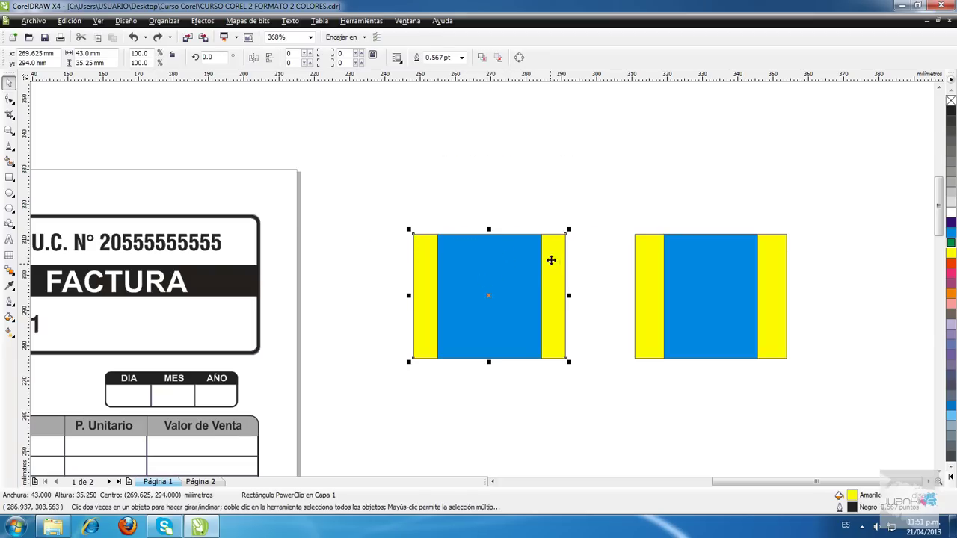
click(202, 21)
mouse_move(221, 203)
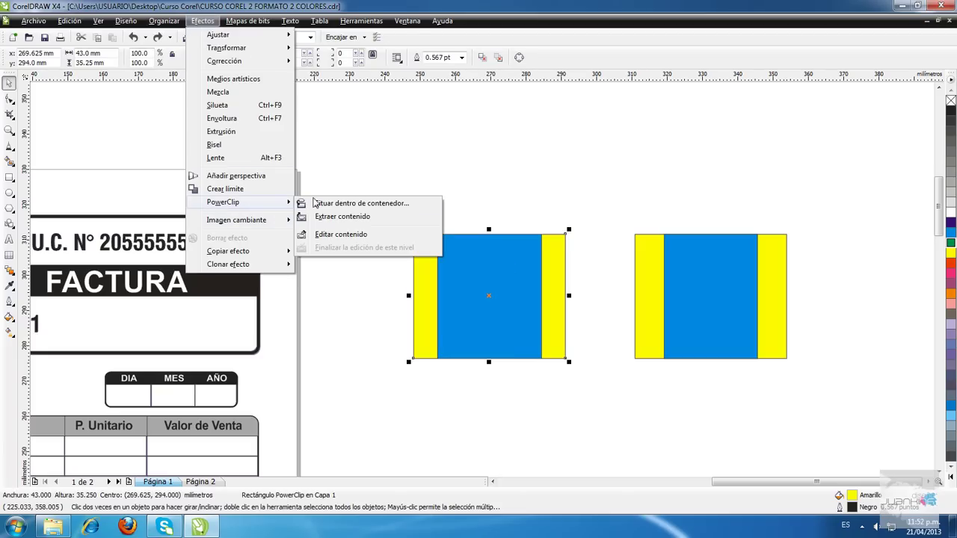
click(326, 236)
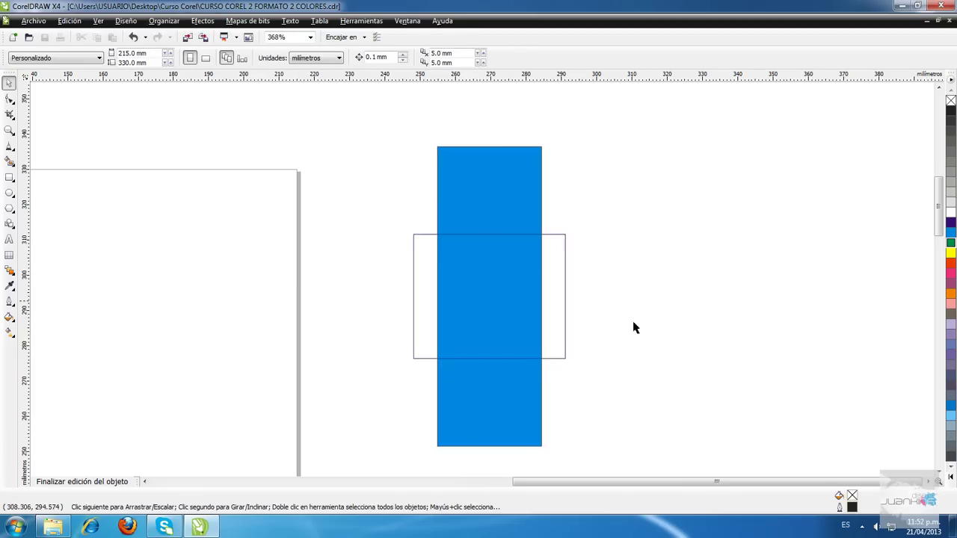
Move the cyan rectangle up about 42 mm within the left container and finish editing the PowerClip's contents
scroll(611, 468, down, 1)
click(544, 122)
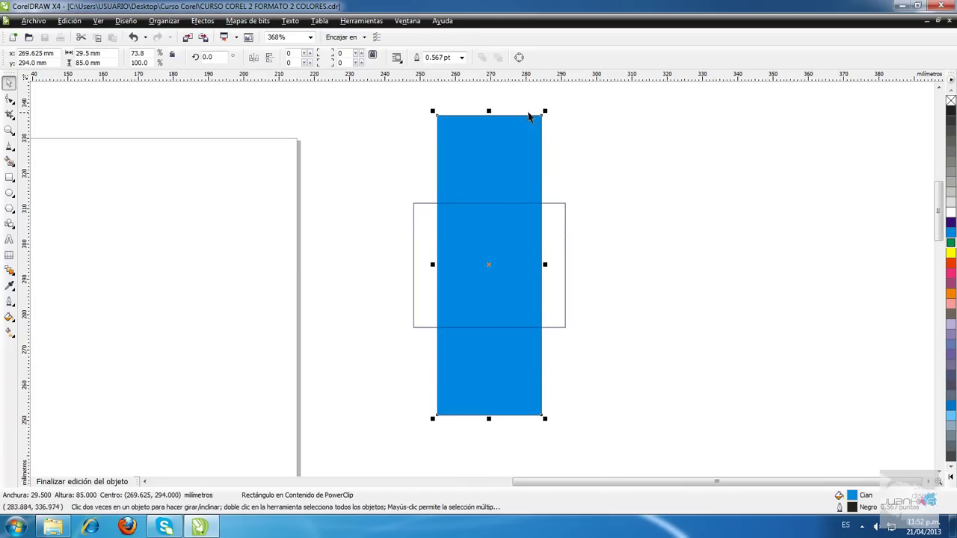
drag(601, 177, 380, 348)
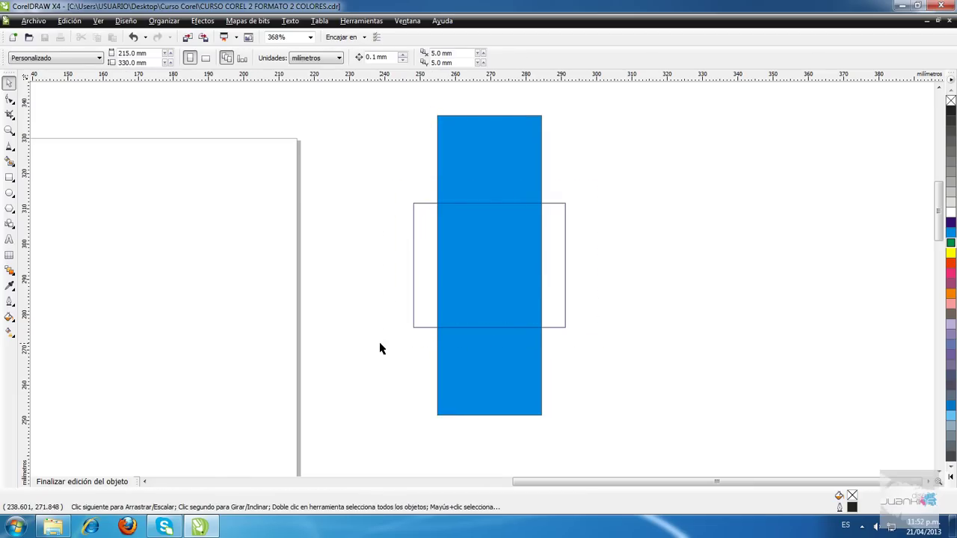
click(491, 374)
drag(506, 397, 506, 249)
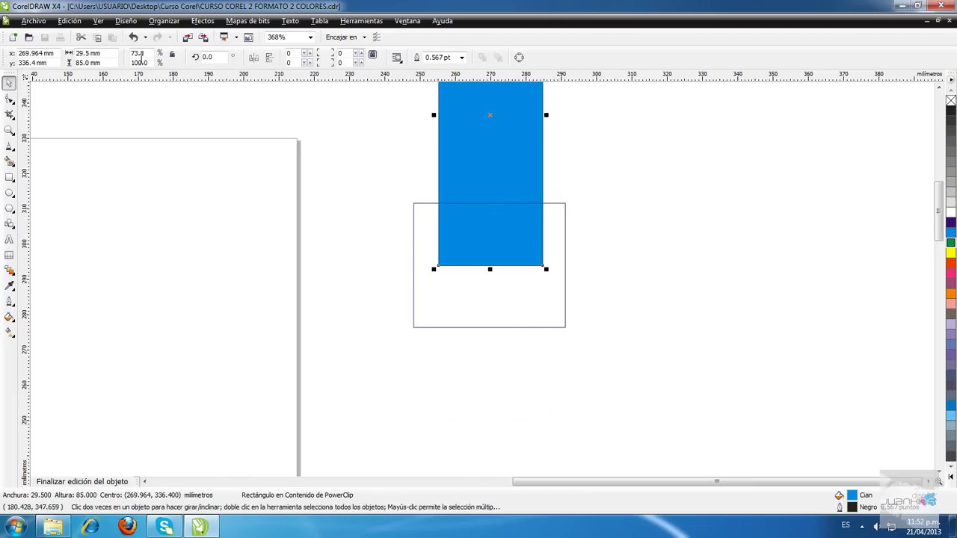
click(201, 21)
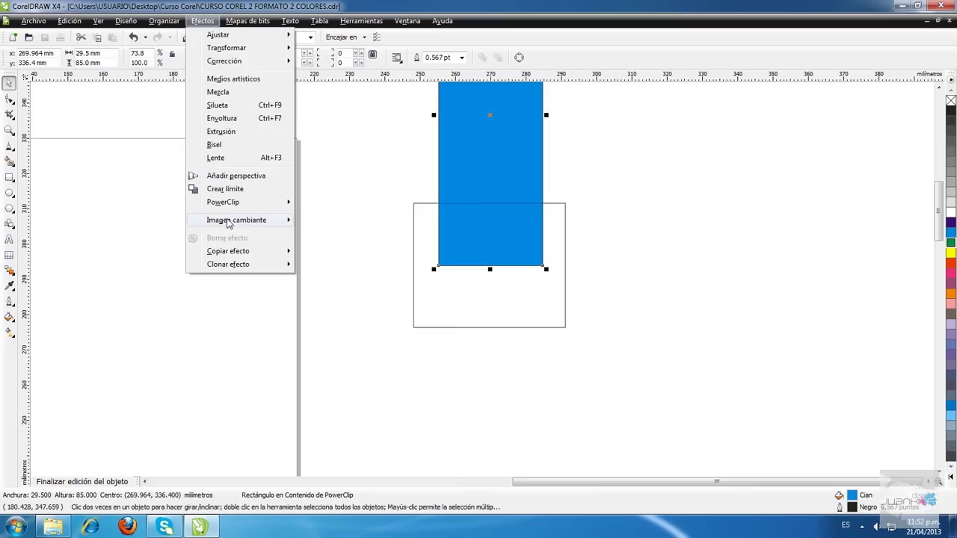
mouse_move(235, 203)
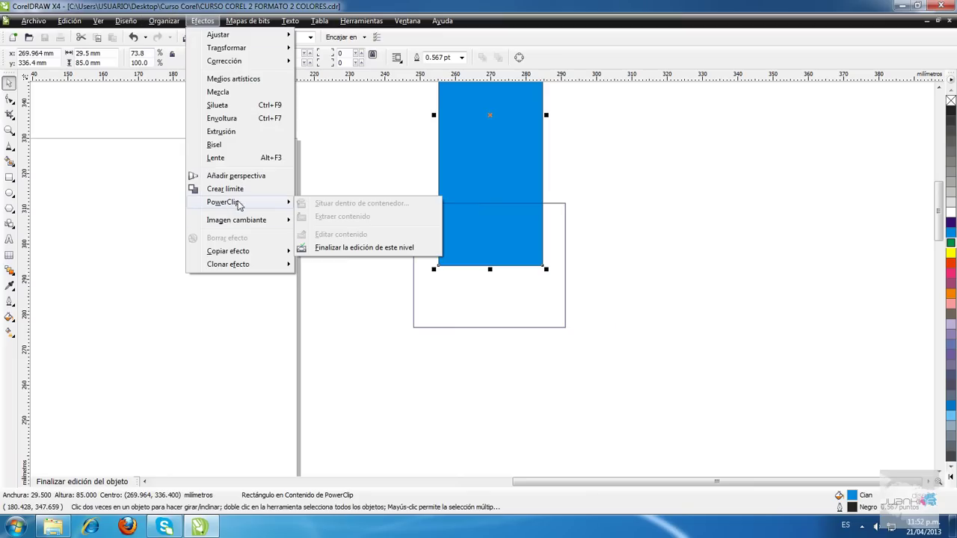
click(348, 255)
key(Escape)
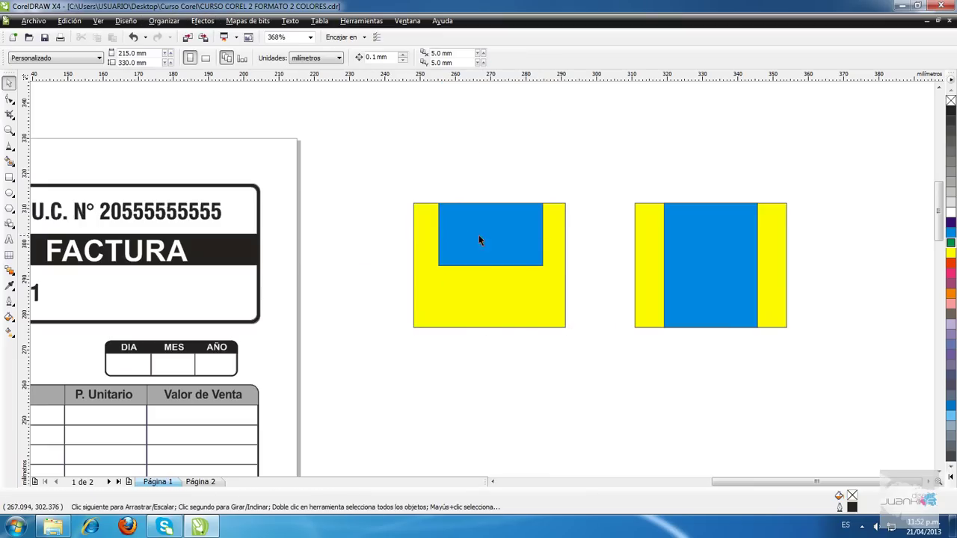
Edit the left PowerClip's contents again, moving the cyan rectangle about 13 mm right and 44 mm down
drag(365, 139, 606, 383)
click(524, 241)
click(472, 169)
click(473, 238)
click(504, 172)
click(476, 203)
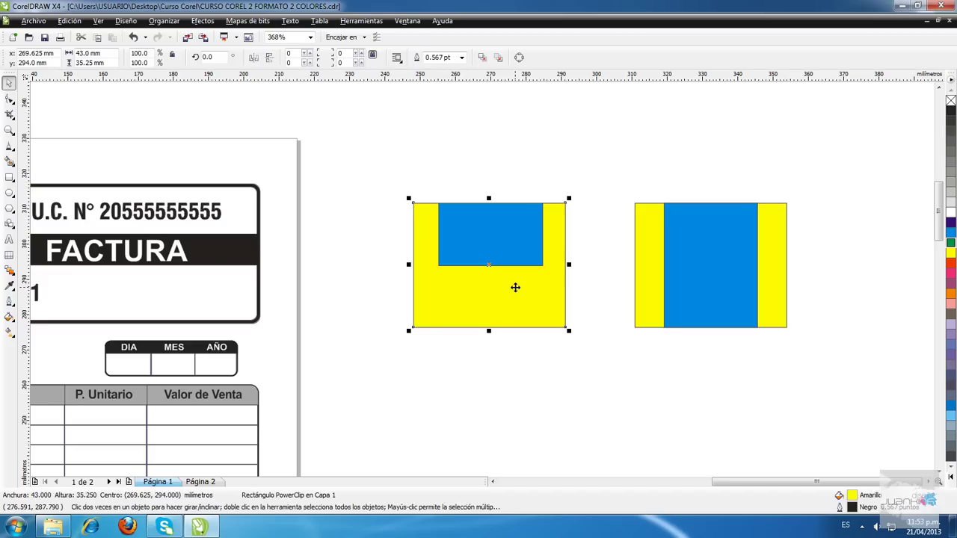
ctrl+click(515, 287)
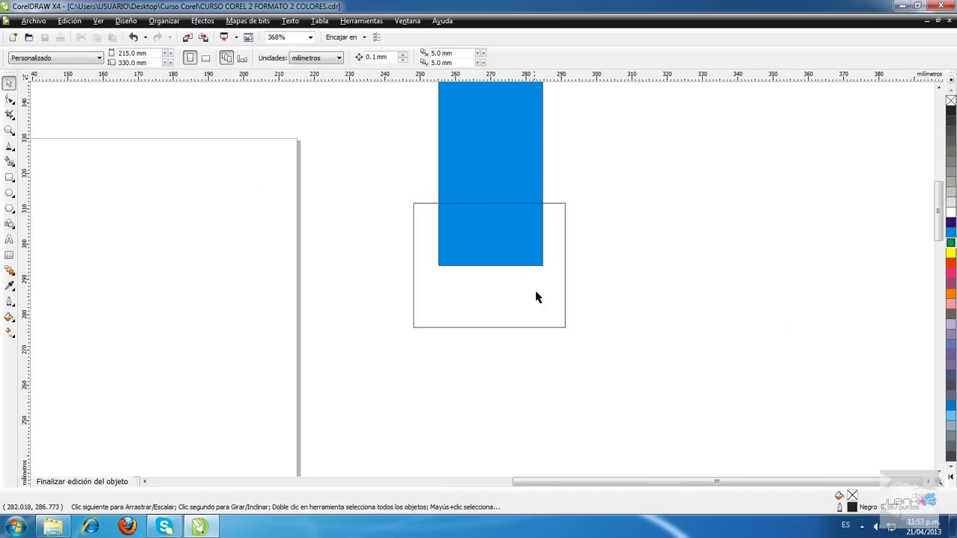
drag(516, 159, 564, 315)
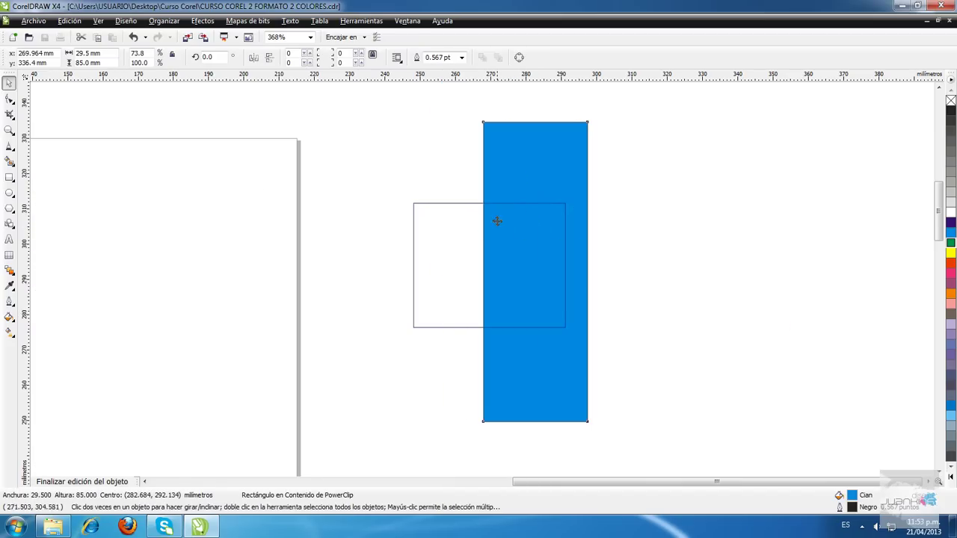
ctrl+click(818, 127)
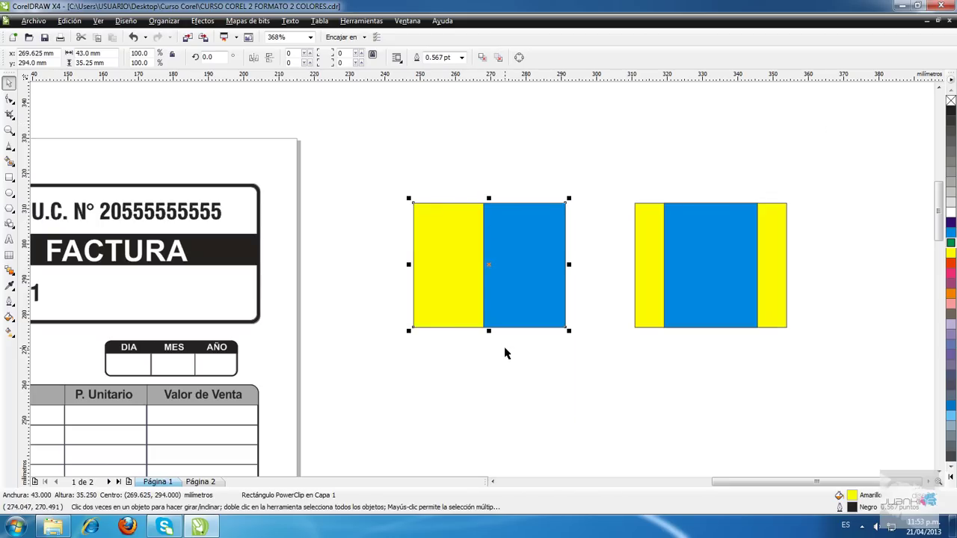
Move the cyan rectangle inside the left PowerClip about 14 mm to the left and finish editing its contents
ctrl+click(521, 280)
drag(550, 256, 501, 255)
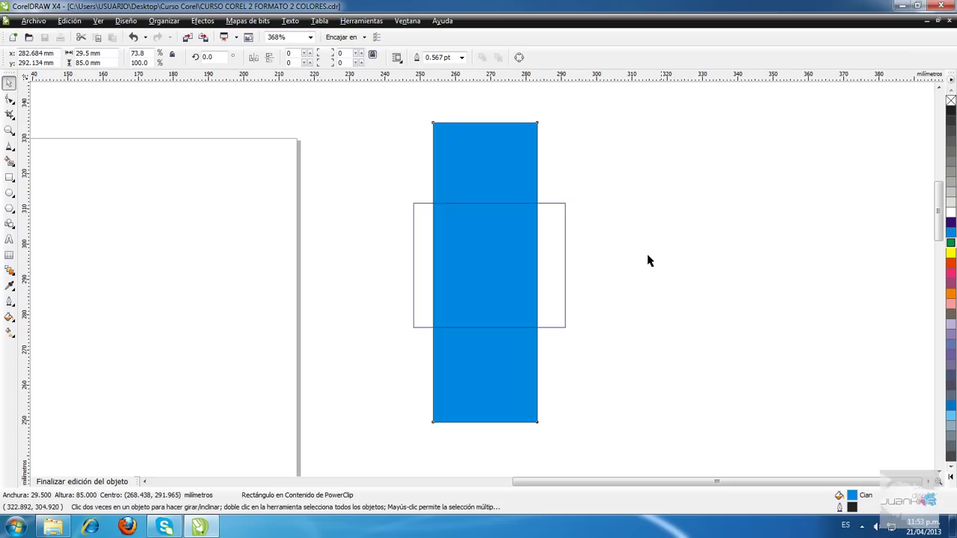
ctrl+click(755, 135)
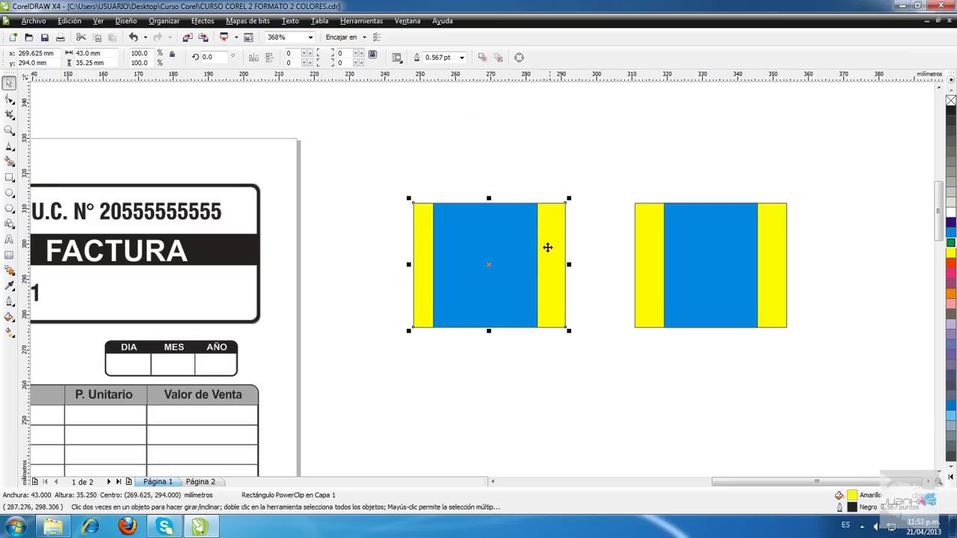
ctrl+click(548, 252)
ctrl+click(744, 143)
ctrl+click(548, 250)
ctrl+click(661, 154)
Delete the left sample PowerClip and select the remaining sample on the right
click(575, 386)
click(550, 280)
key(Delete)
click(665, 277)
key(Delete)
Place the magenta emblem curve inside the black hexagon as a PowerClip
key(F4)
key(F2)
drag(275, 78, 366, 158)
key(space)
click(431, 206)
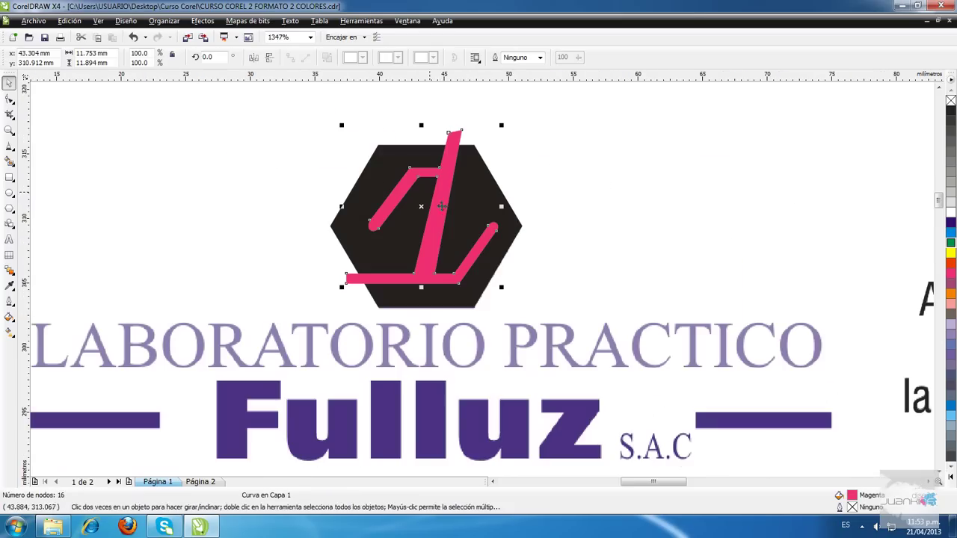
click(201, 21)
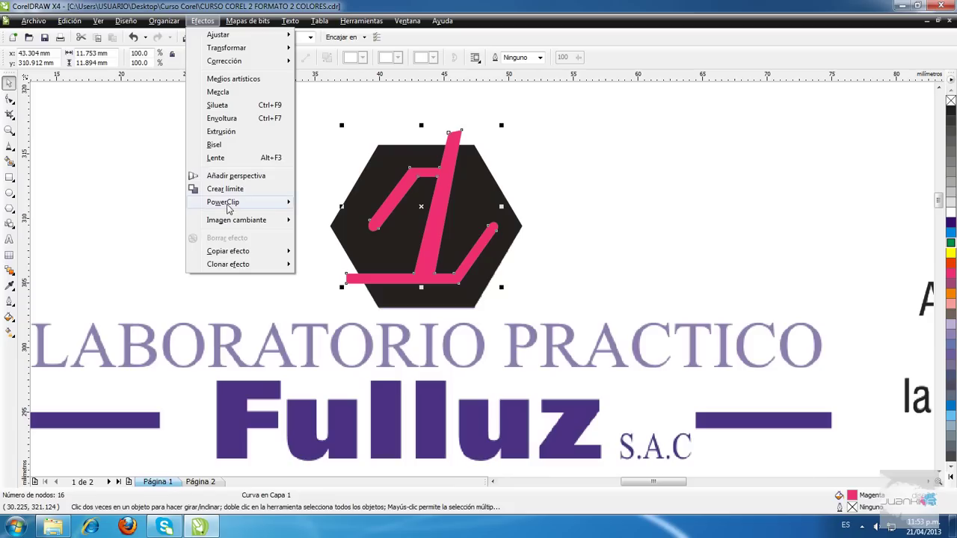
mouse_move(228, 204)
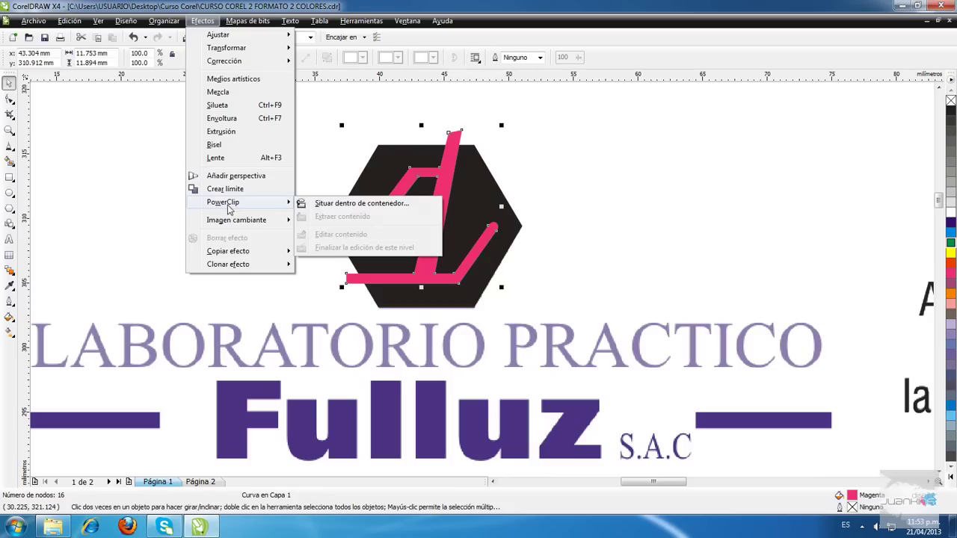
click(351, 206)
click(335, 222)
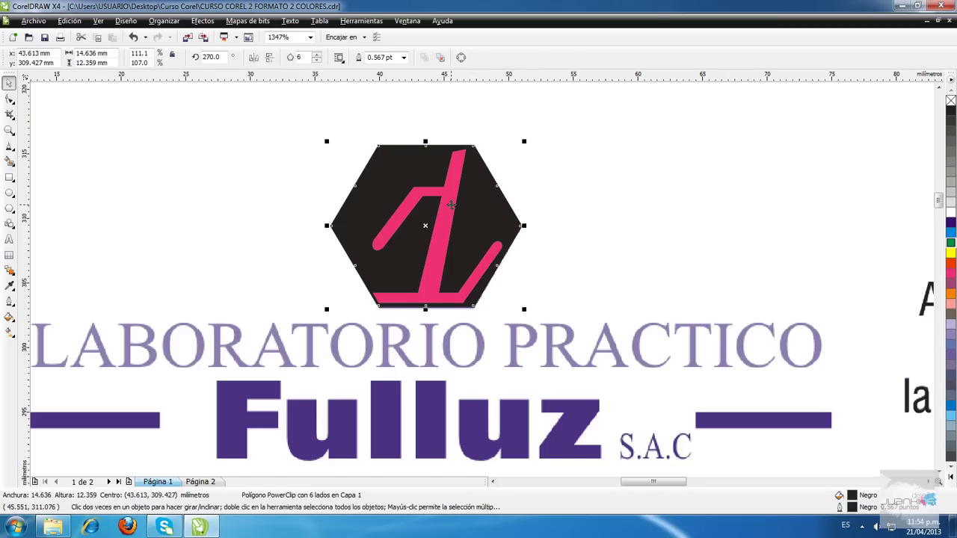
Undo placing the magenta curve inside the hexagon
drag(561, 101, 298, 296)
click(310, 193)
click(445, 168)
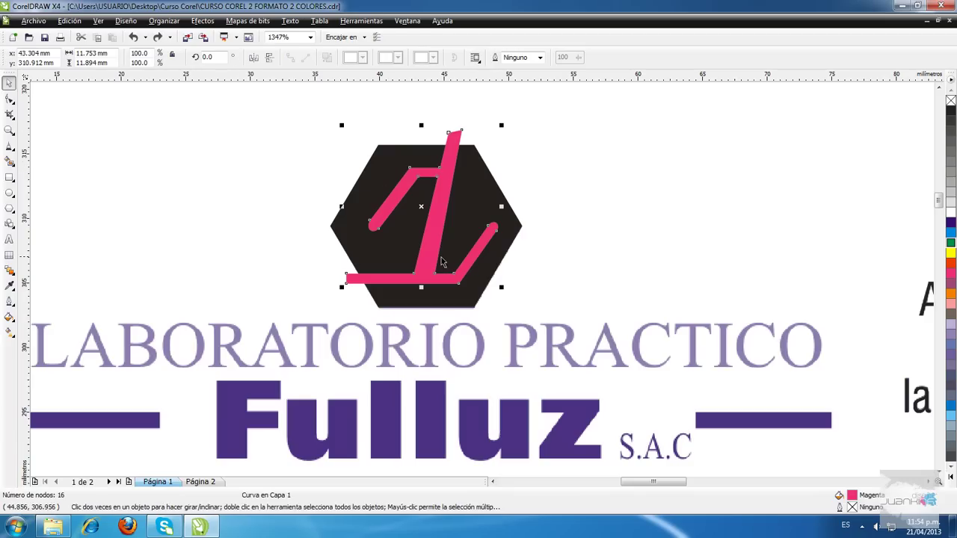
click(630, 211)
Turn off automatic centering of new PowerClip content in the program's editing options
click(362, 20)
click(369, 35)
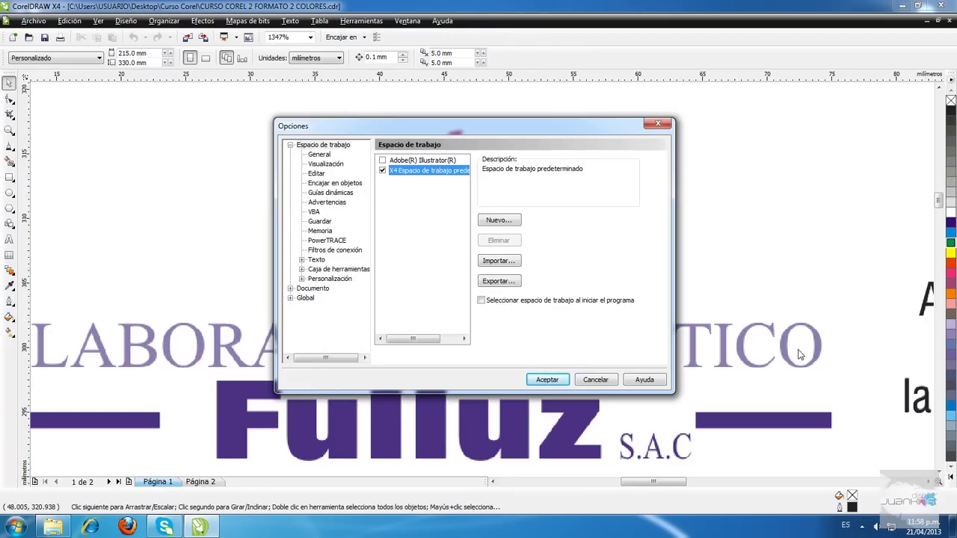
click(318, 174)
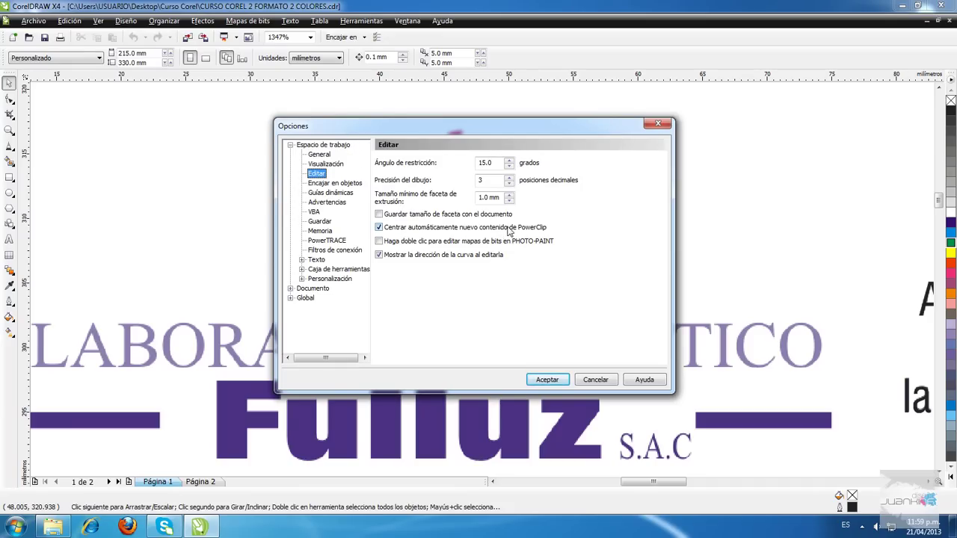
click(379, 227)
click(535, 382)
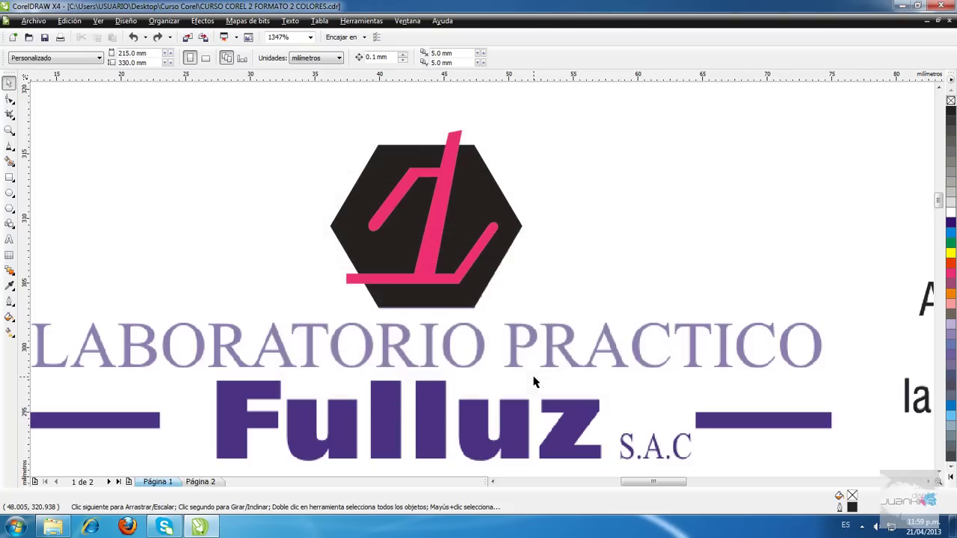
Clip the overhanging magenta curve into the black hexagon with PowerClip, using the hexagon as its container
click(447, 193)
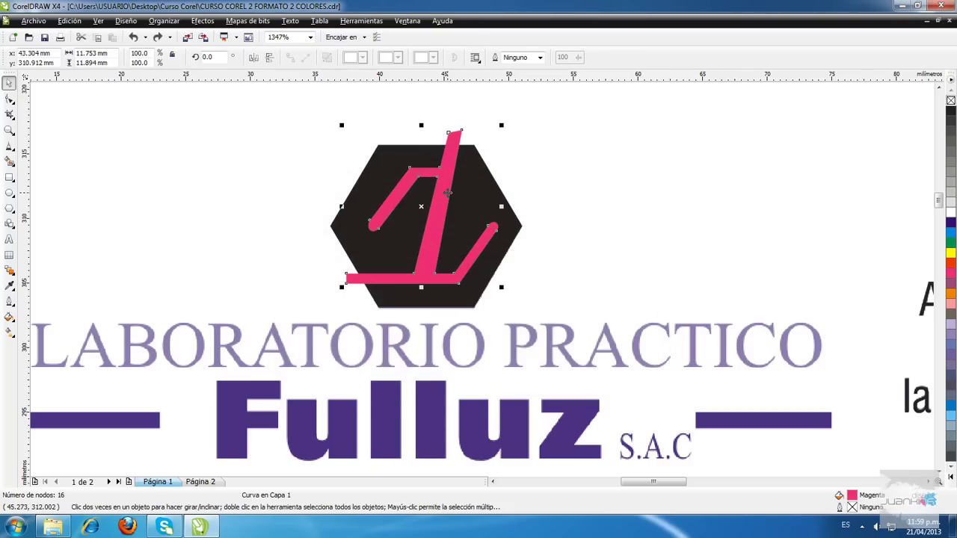
click(202, 21)
mouse_move(238, 205)
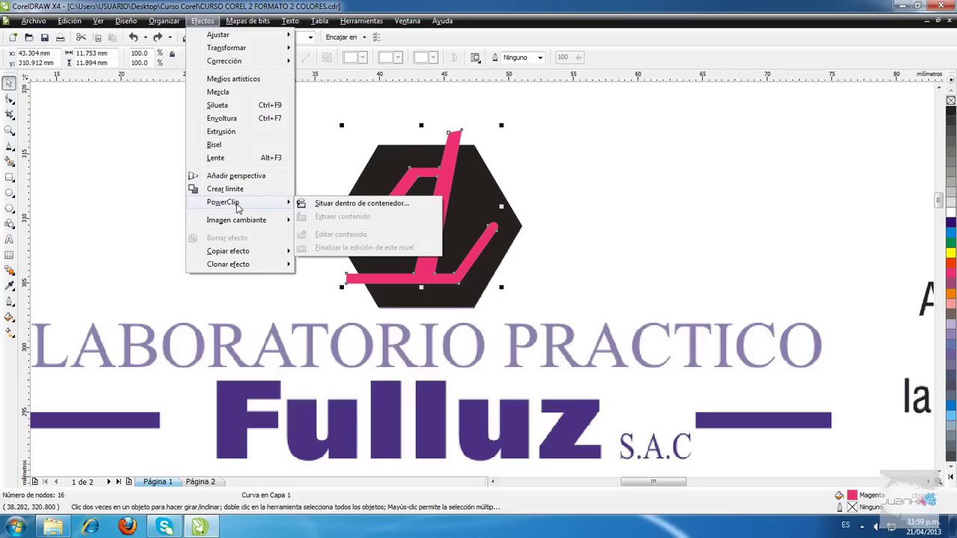
click(338, 203)
click(346, 227)
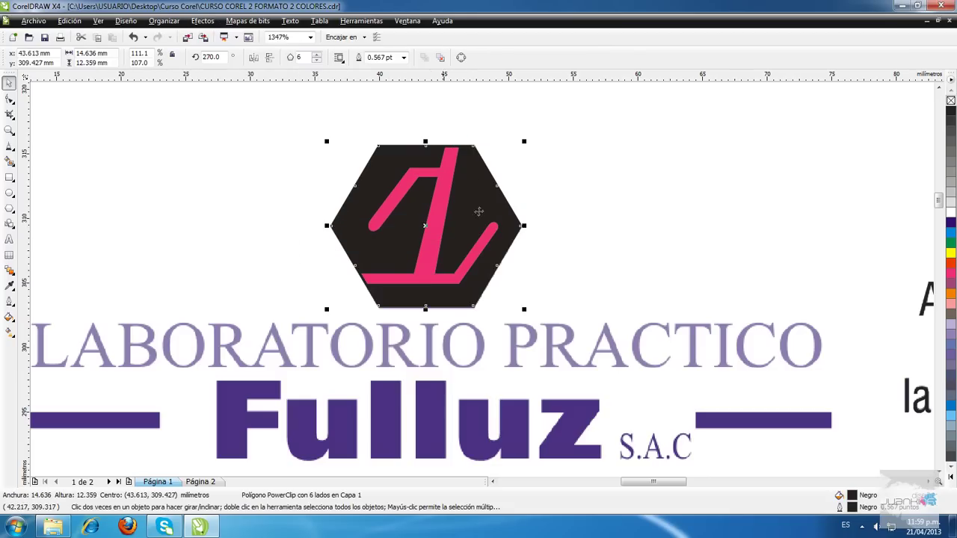
click(556, 143)
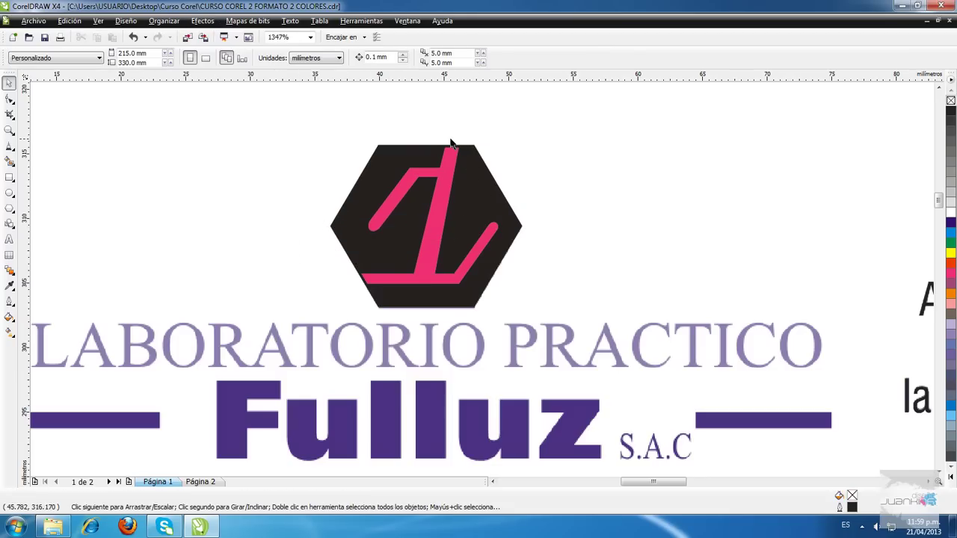
Remove the outline from the hexagon PowerClip
scroll(456, 149, up, 3)
scroll(453, 251, down, 3)
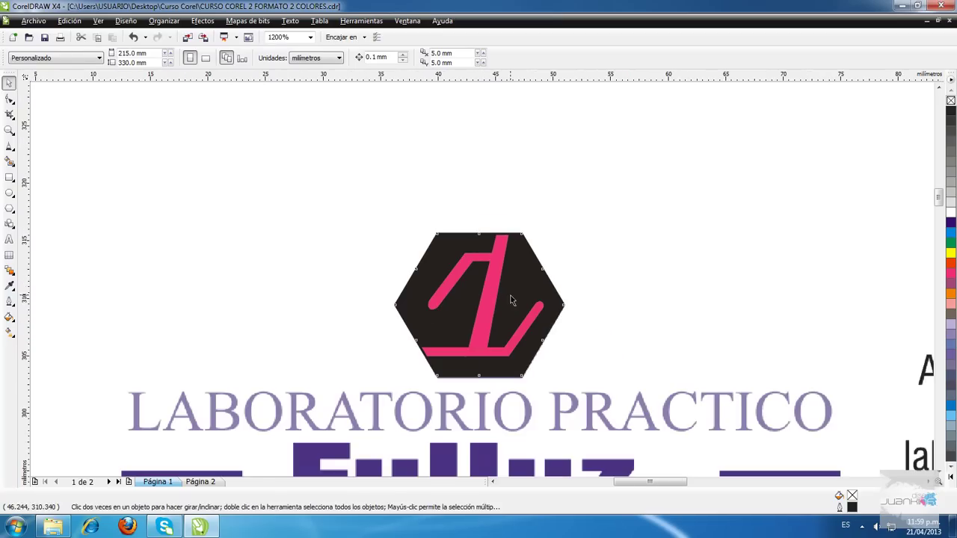
click(487, 284)
right_click(951, 101)
click(594, 257)
Move the hexagon PowerClip about 16 mm right, off the logo image beneath it, and undo the move
scroll(491, 278, down, 1)
scroll(513, 295, up, 1)
click(470, 274)
drag(469, 274, 658, 275)
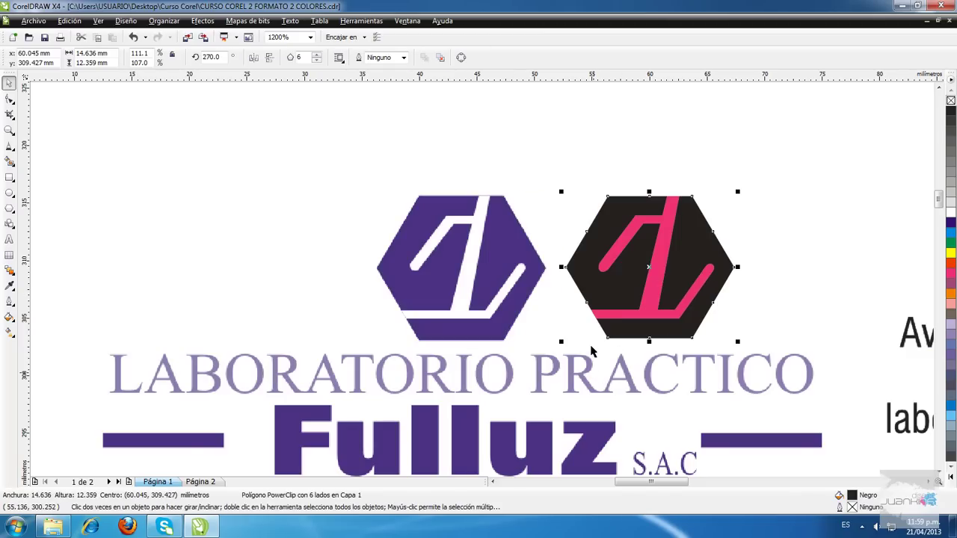
key(ctrl+z)
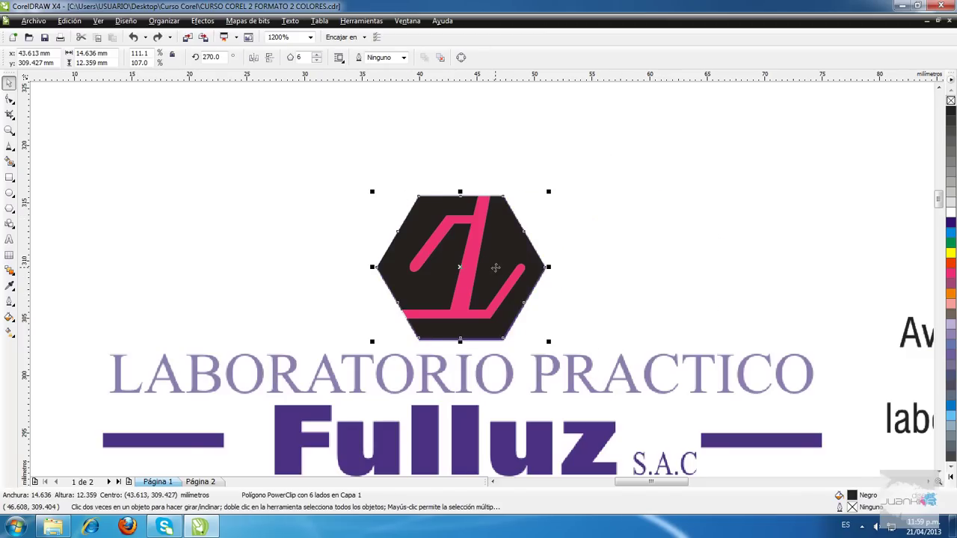
Edit the hexagon PowerClip's contents and fill the magenta curve with white
ctrl+click(496, 268)
drag(376, 145, 626, 367)
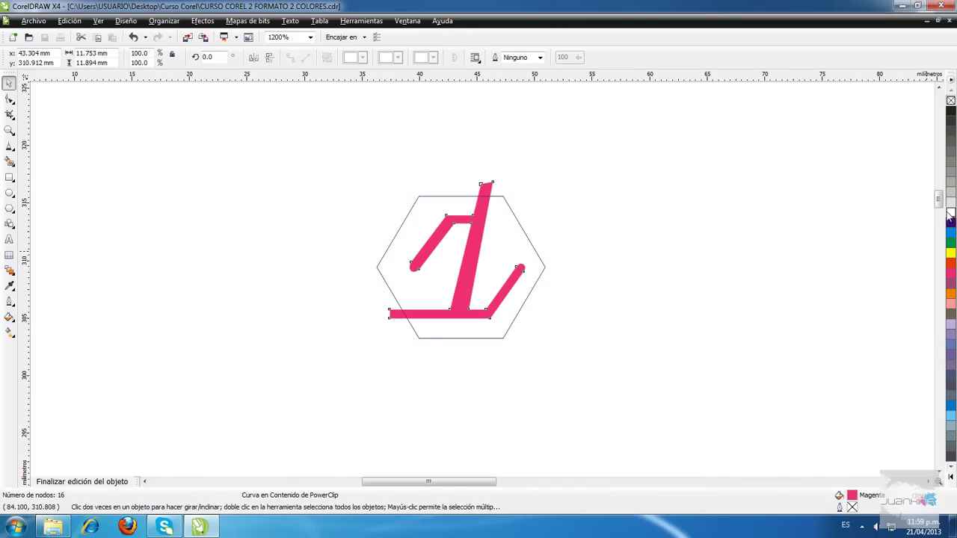
click(950, 214)
click(599, 200)
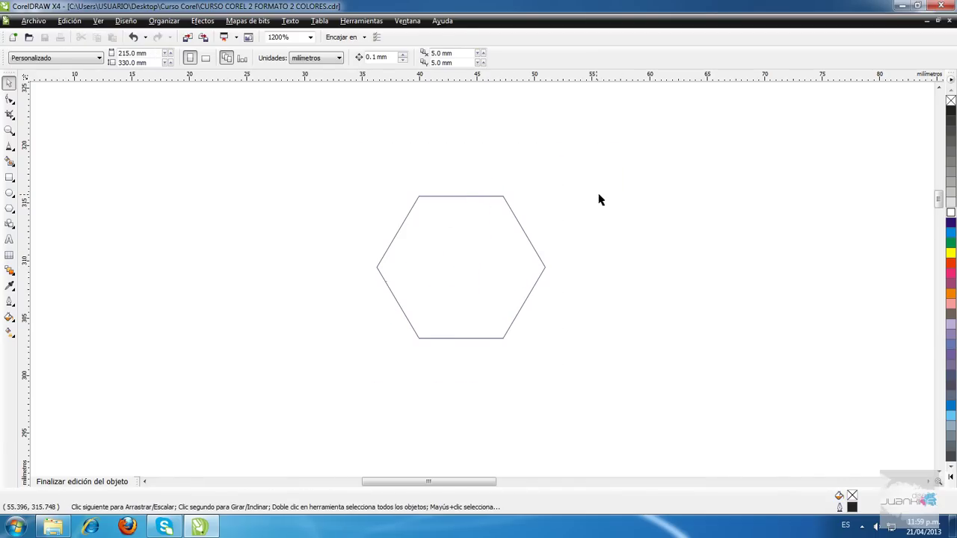
ctrl+click(679, 220)
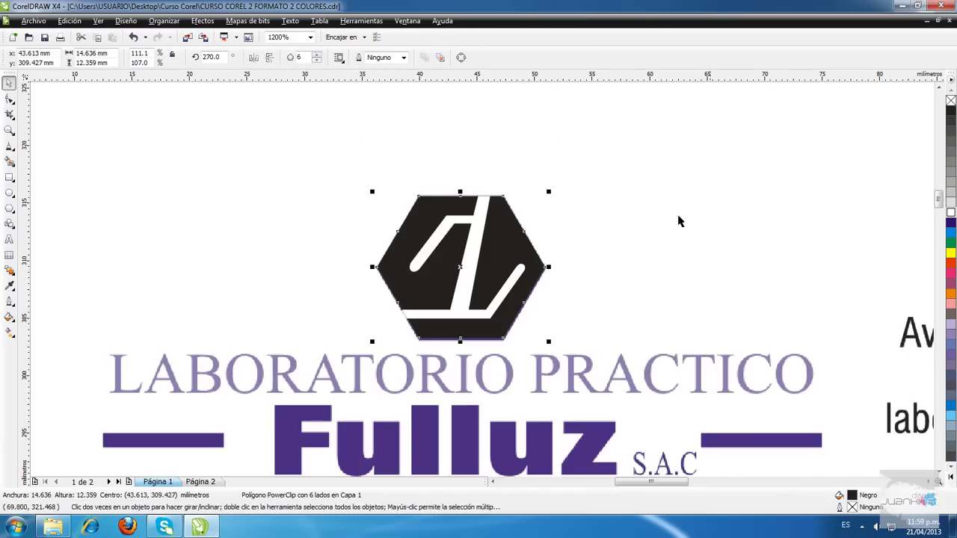
Stretch the black hexagon's lower edge down slightly, to a height of about 12.5 mm
click(694, 240)
scroll(549, 286, down, 1)
scroll(473, 286, up, 1)
click(457, 291)
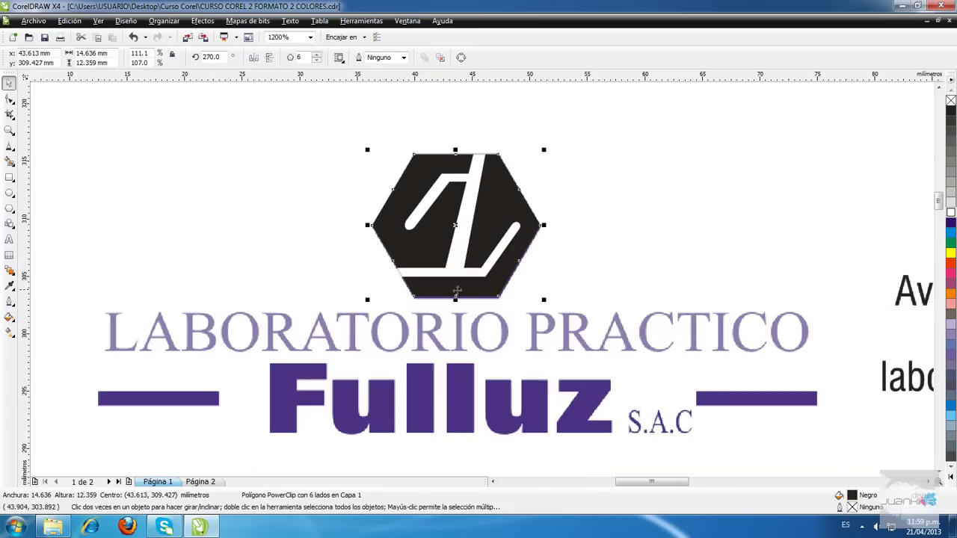
scroll(456, 291, up, 1)
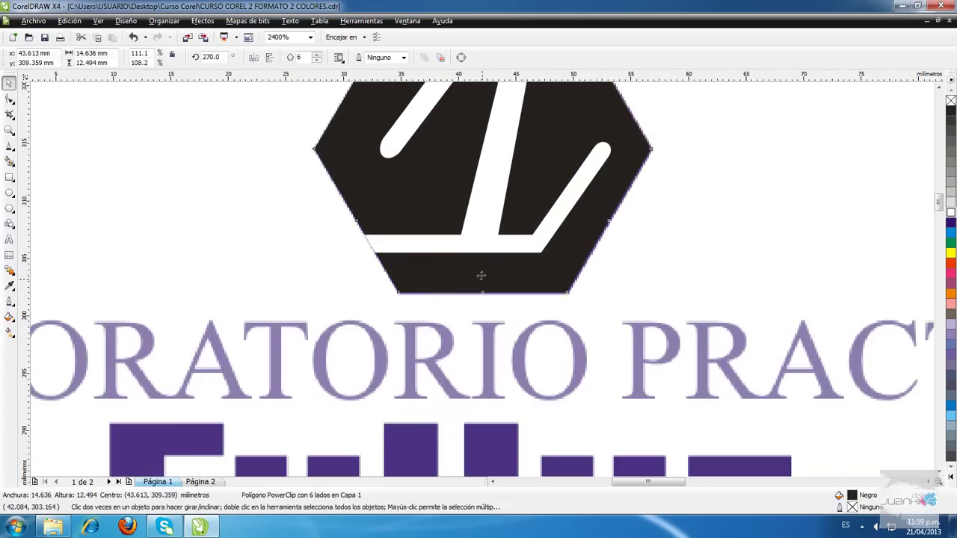
Add the artistic text "LABORATORIO PRACTICO" on the page above the hexagonal emblem
scroll(482, 288, down, 2)
drag(256, 154, 833, 374)
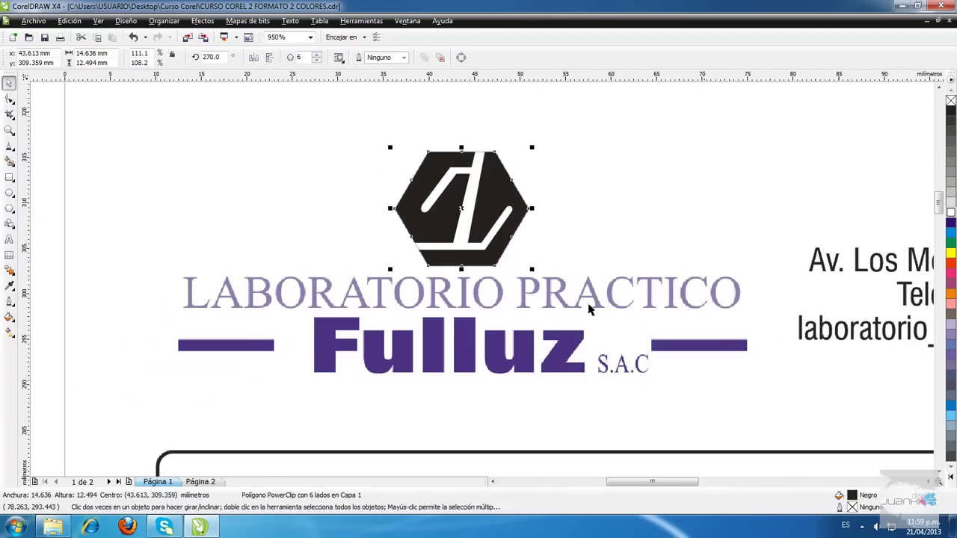
key(F8)
text(LABO)
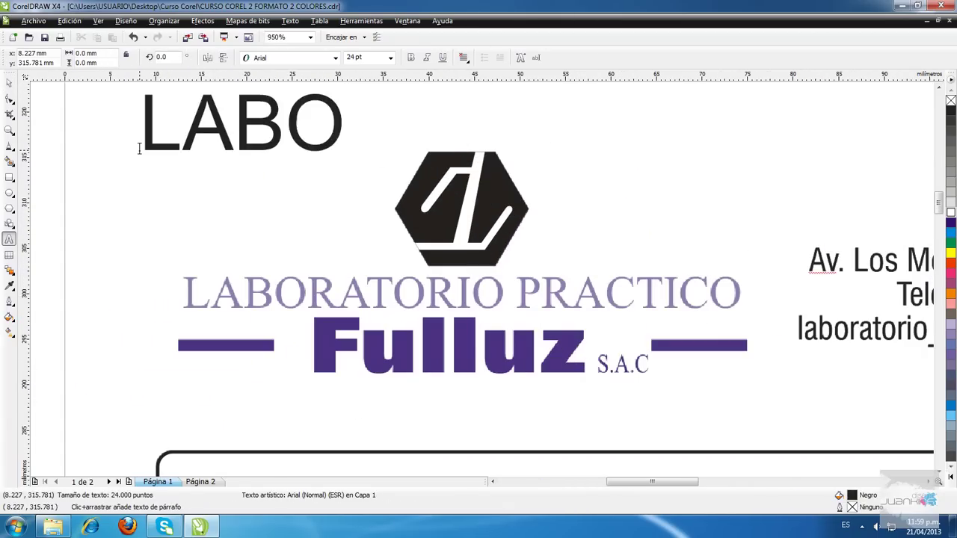
text(RATORIO PRACTICOP)
key(BackSpace)
key(BackSpace)
text(O)
key(ctrl+space)
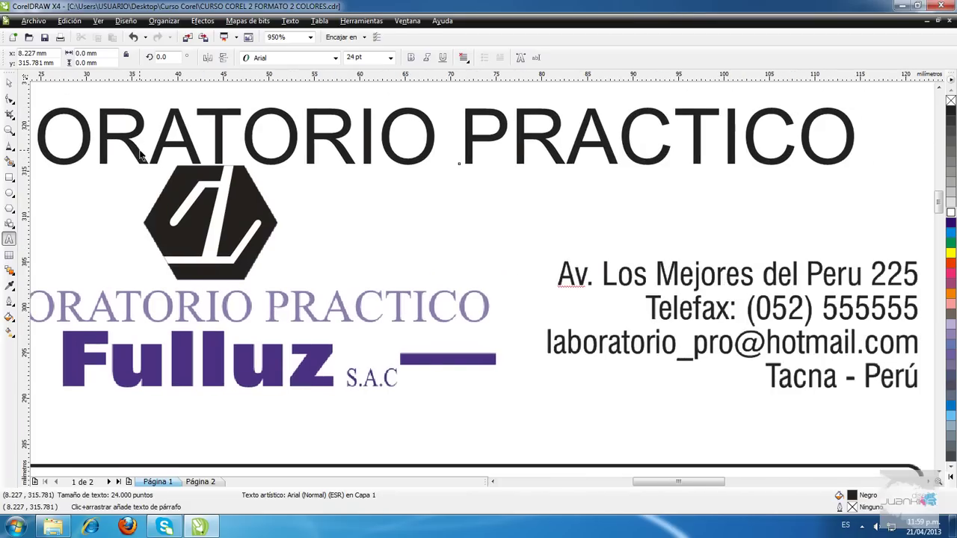
Shrink the "LABORATORIO PRACTICO" text to about 12.8 pt, place it above the emblem and set its font to Times New Roman
scroll(314, 214, down, 1)
drag(769, 216, 526, 224)
drag(387, 243, 422, 219)
click(334, 58)
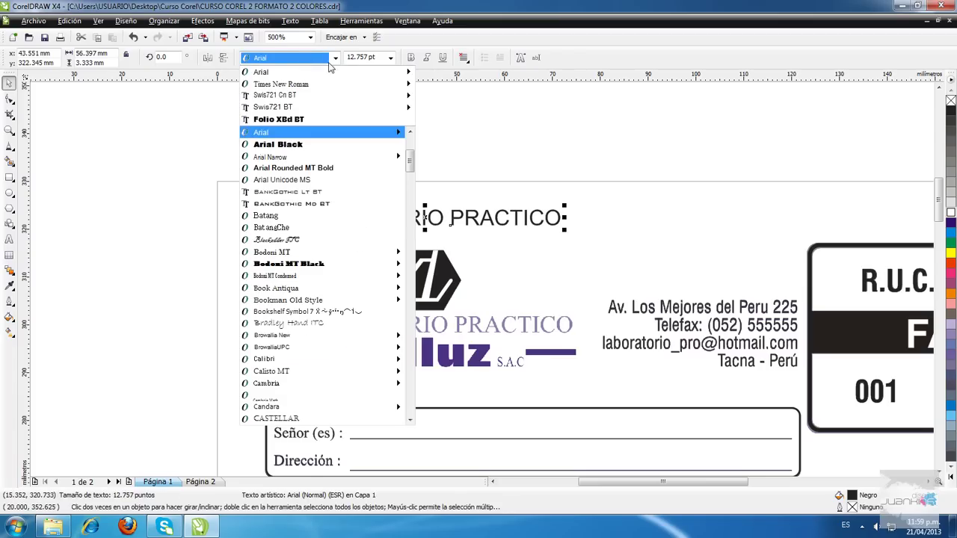
click(263, 87)
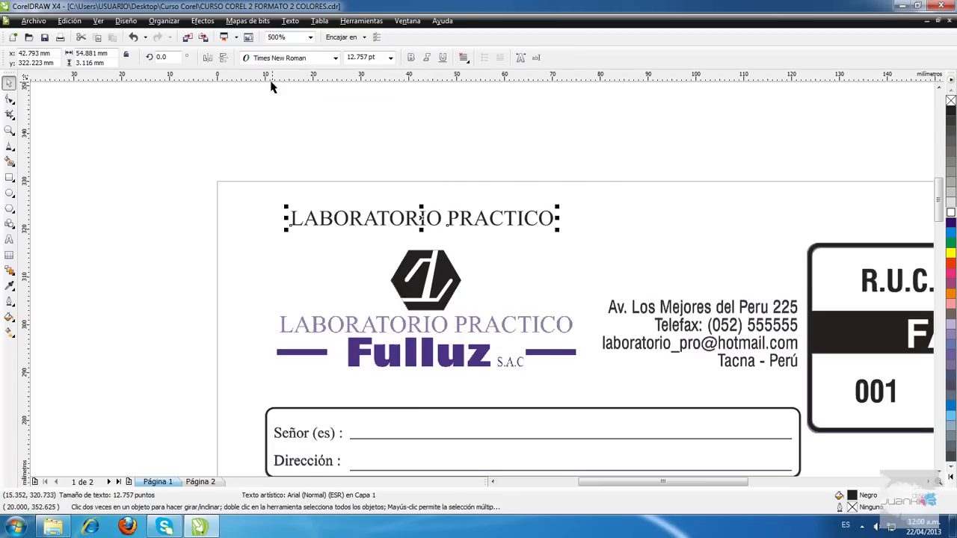
Move "LABORATORIO PRACTICO" onto the matching lilac lettering of the header logo and enlarge it to cover that line
key(F2)
drag(222, 182, 596, 411)
drag(419, 173, 402, 332)
drag(228, 257, 761, 391)
drag(757, 258, 822, 226)
scroll(561, 210, down, 1)
Add the text "Fulluz" below the header logo and set its font to Folio XBd BT
key(F2)
drag(217, 187, 769, 391)
key(F8)
click(355, 323)
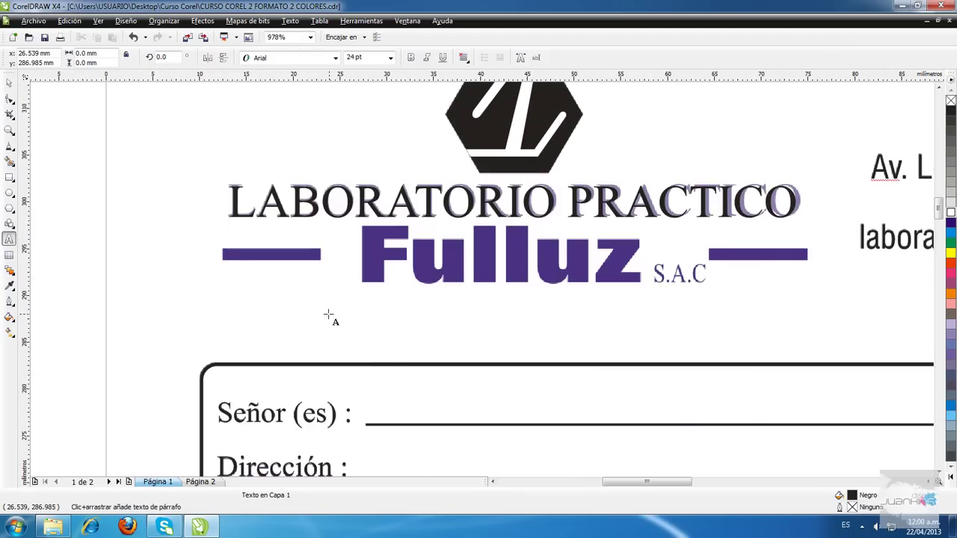
text(Fulluz)
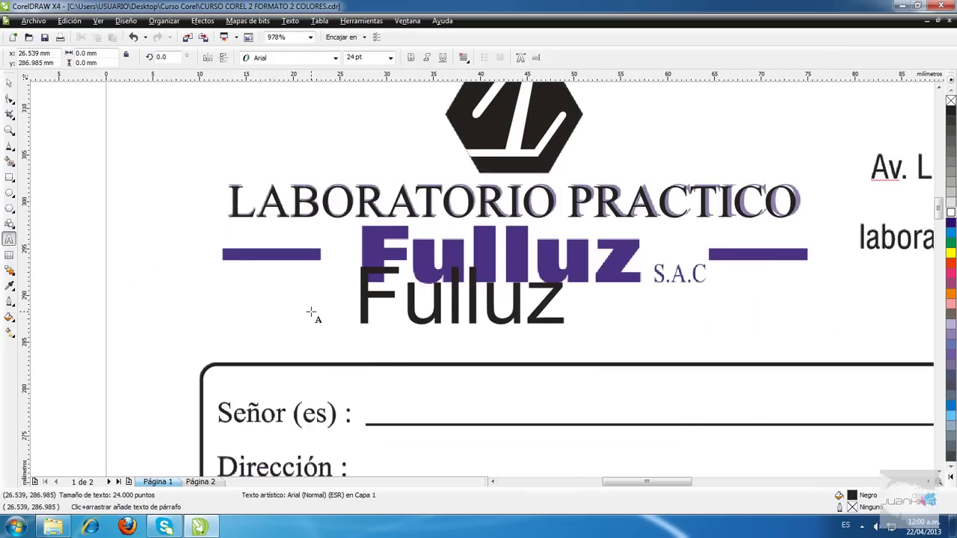
key(ctrl+space)
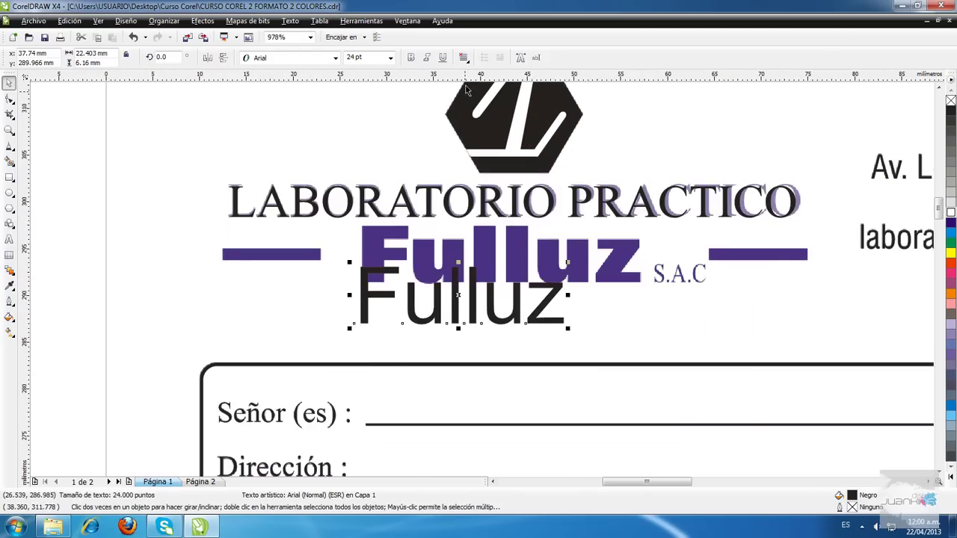
click(336, 58)
mouse_move(298, 283)
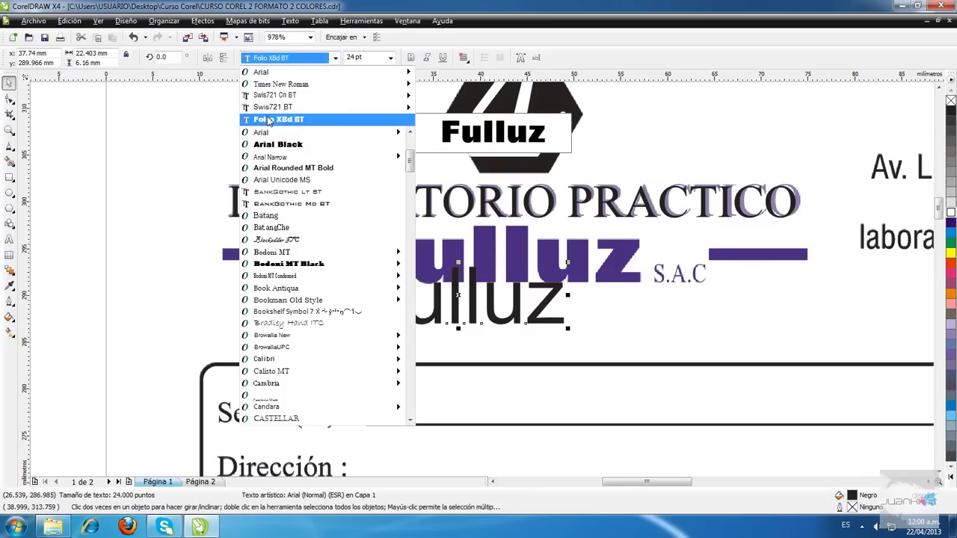
click(275, 120)
Move "Fulluz" onto the purple Fulluz lettering of the logo and enlarge it to match
drag(427, 310, 432, 270)
drag(627, 255, 649, 255)
click(658, 299)
Add the text "S.A.C." beside Fulluz and set its font to Times New Roman
scroll(663, 292, up, 1)
key(F8)
click(482, 309)
click(481, 306)
text(S.A.C.)
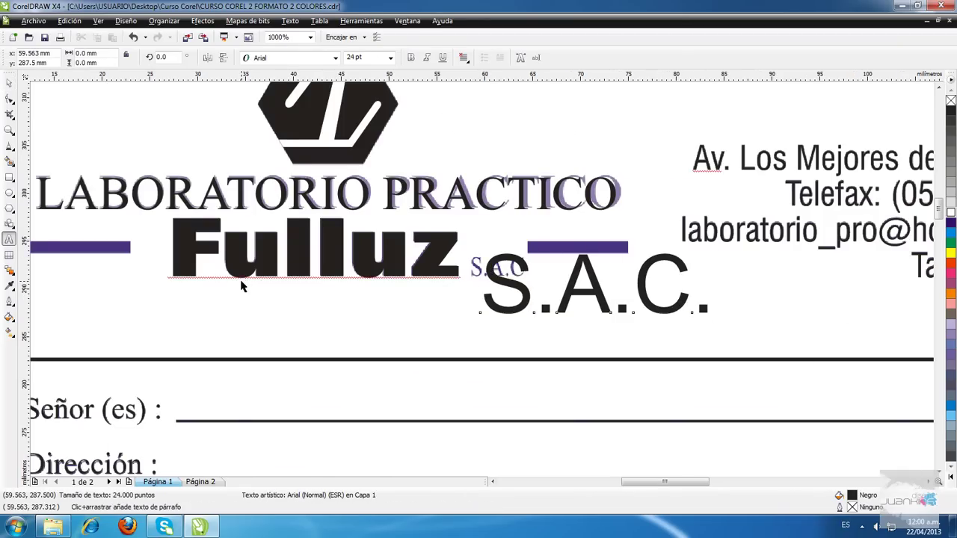
key(ctrl+space)
click(334, 58)
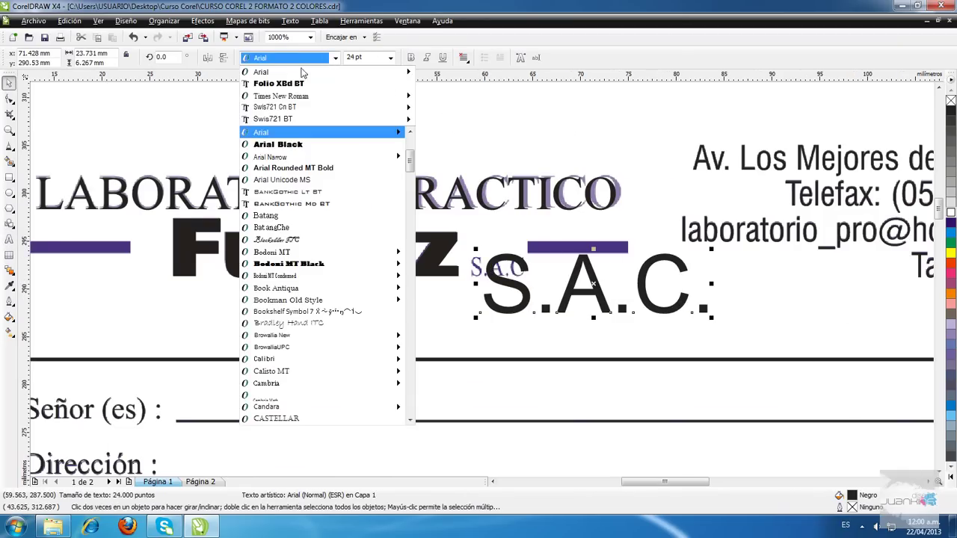
click(300, 95)
Shrink "S.A.C." to about 7.7 pt and fit it over the purple S.A.C lettering of the logo
drag(696, 254, 545, 241)
scroll(483, 280, up, 1)
drag(480, 347, 471, 289)
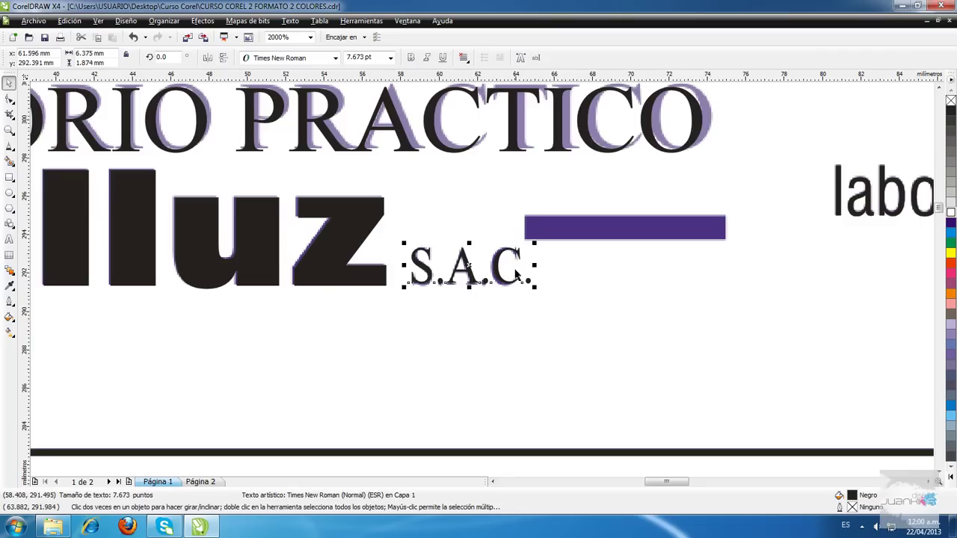
drag(533, 267, 529, 266)
Draw a rectangle about 10.4 by 1.2 mm over the purple bar after S.A.C. and fill it with black
drag(513, 204, 745, 264)
key(F6)
drag(527, 216, 731, 242)
key(space)
click(952, 111)
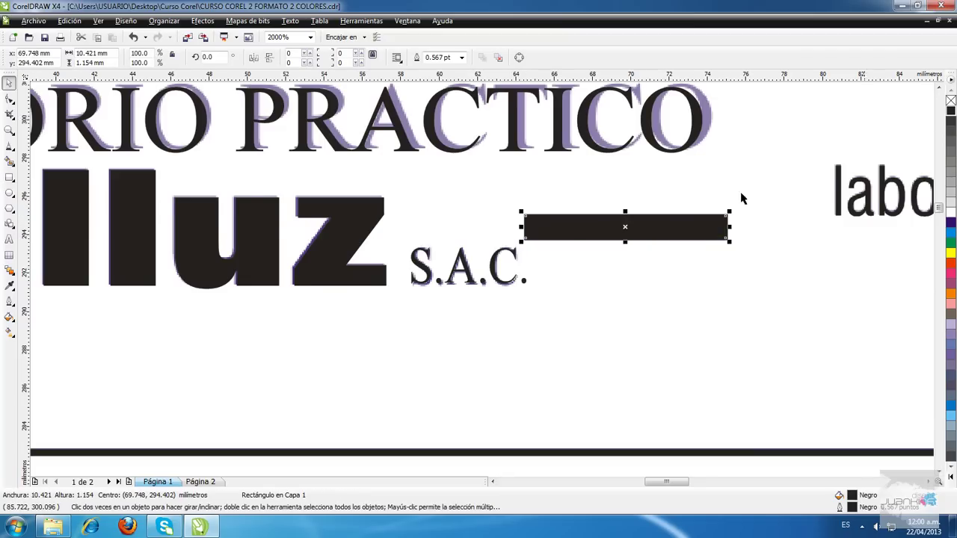
Copy the black bar onto the purple bar on the other side of Fulluz
scroll(487, 277, down, 5)
scroll(487, 277, up, 3)
click(790, 271)
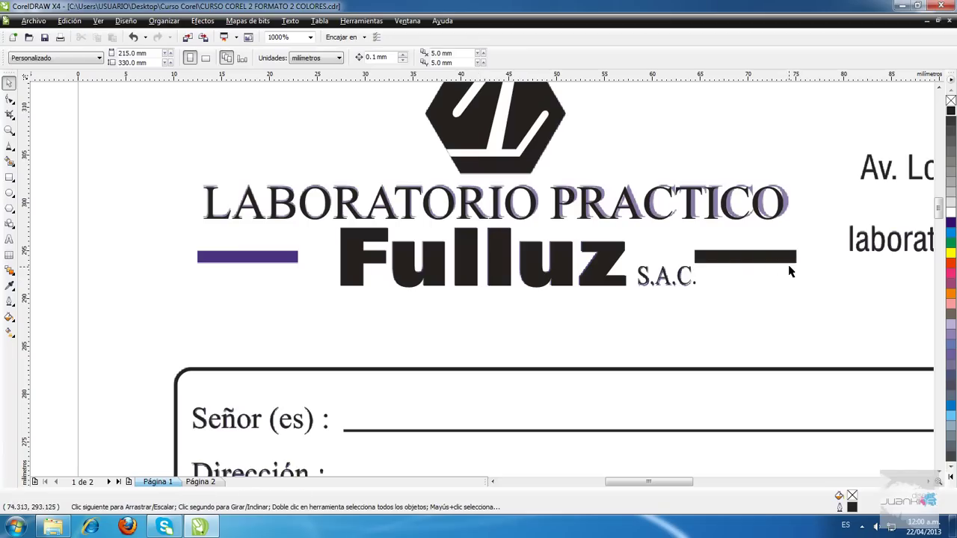
drag(738, 260, 265, 274)
click(295, 311)
Select the six redrawn header logo objects and bring them down beside the item table
scroll(478, 258, down, 2)
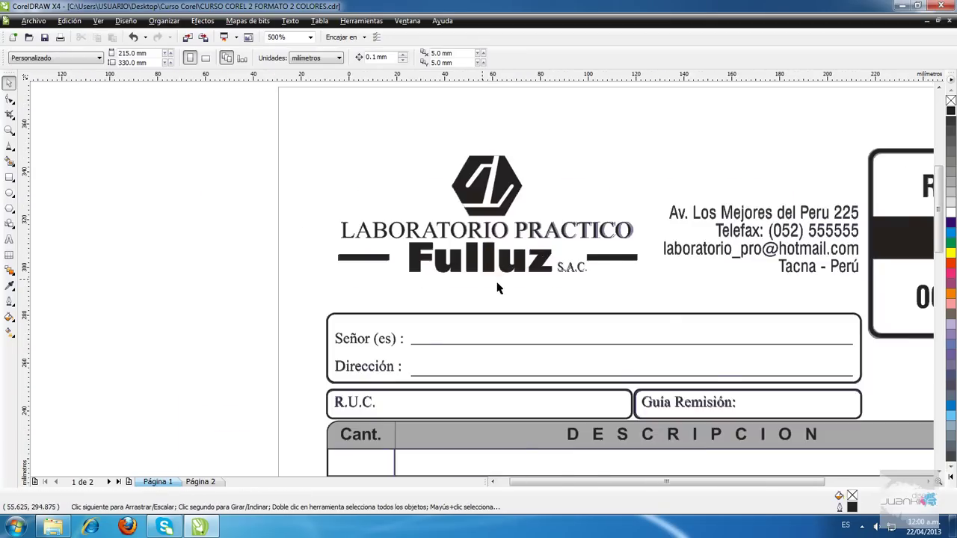
scroll(499, 288, right, 2)
drag(526, 287, 526, 286)
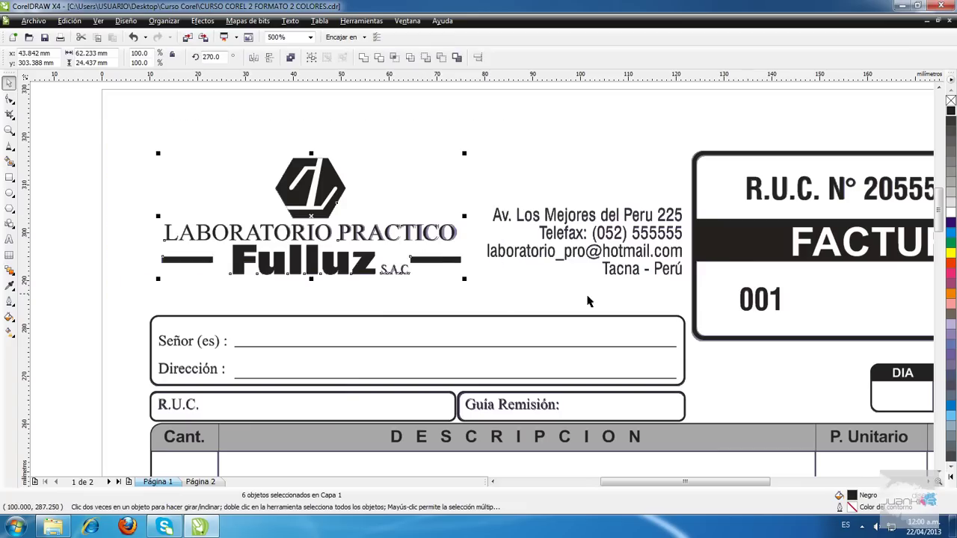
scroll(479, 294, down, 1)
drag(224, 175, 441, 278)
mouse_move(324, 239)
mouse_down()
mouse_move(182, 380)
mouse_move(185, 404)
mouse_up()
Place the logo objects over the faded watermark in the item table and enlarge them to about 87.6 mm wide, matching the emblem
scroll(482, 281, up, 1)
key(F2)
drag(212, 175, 778, 386)
drag(73, 187, 347, 367)
drag(209, 241, 639, 262)
drag(769, 238, 868, 198)
drag(700, 236, 699, 223)
scroll(702, 300, up, 1)
scroll(478, 254, down, 1)
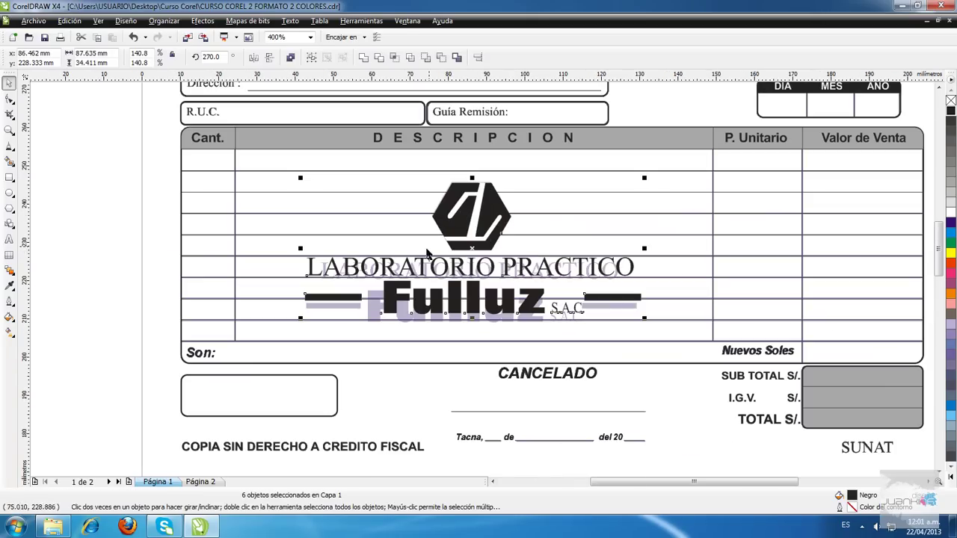
Move both bars, Fulluz and S.A.C. down about 2.2 mm onto the watermark, and shift Fulluz left to its watermark's start
click(108, 236)
key(F2)
drag(190, 178, 761, 390)
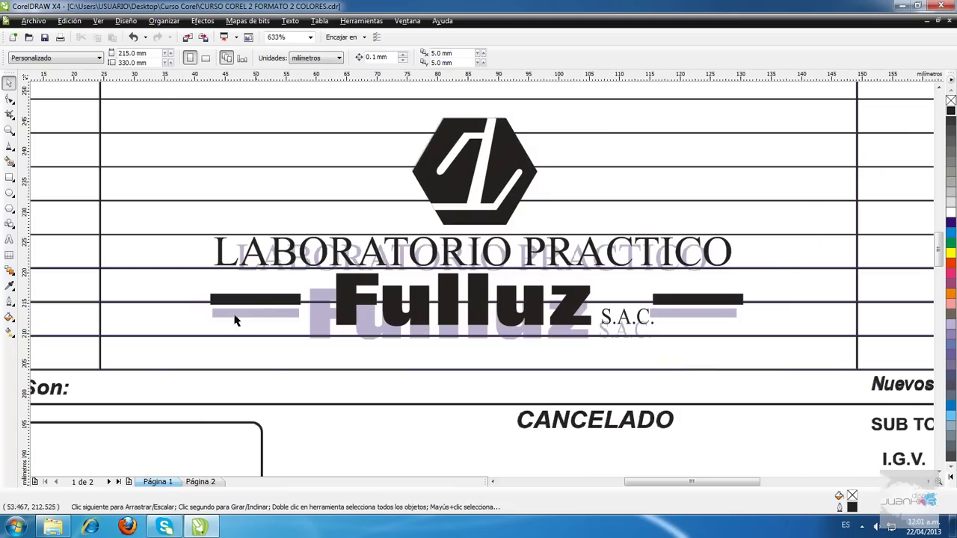
drag(155, 366, 781, 258)
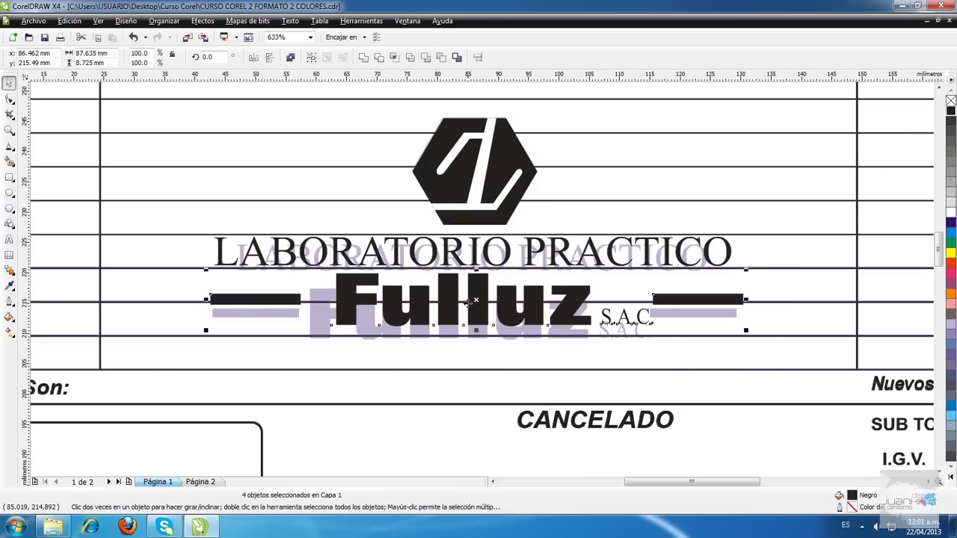
drag(451, 304, 457, 316)
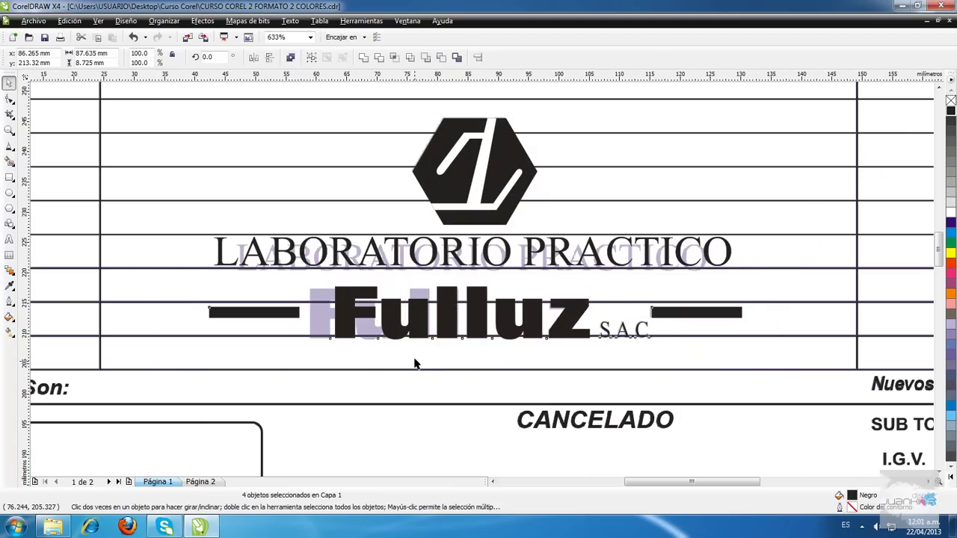
click(398, 314)
drag(357, 315, 327, 314)
Insert a third "l" so the watermark text reads "Fullluz", and narrow it to about 46.9 mm
double_click(472, 311)
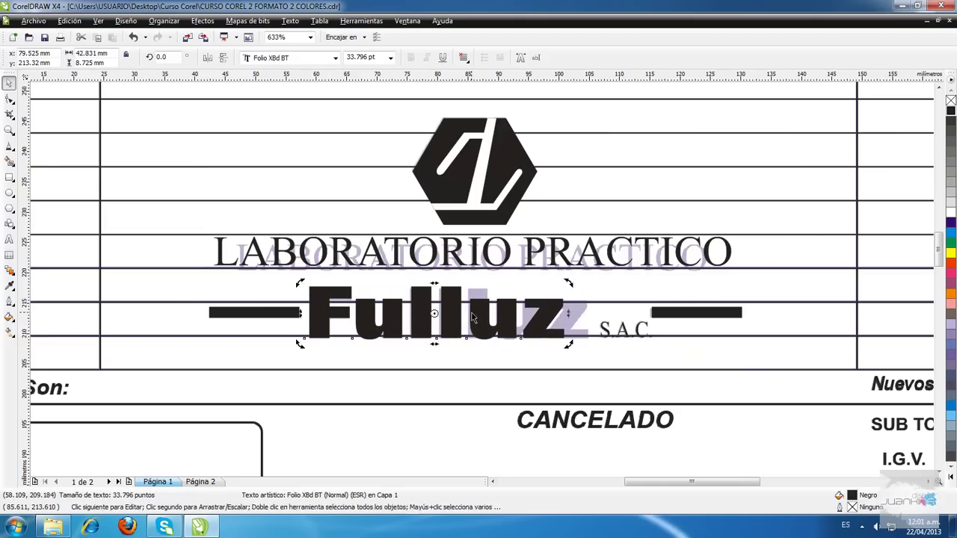
text(L)
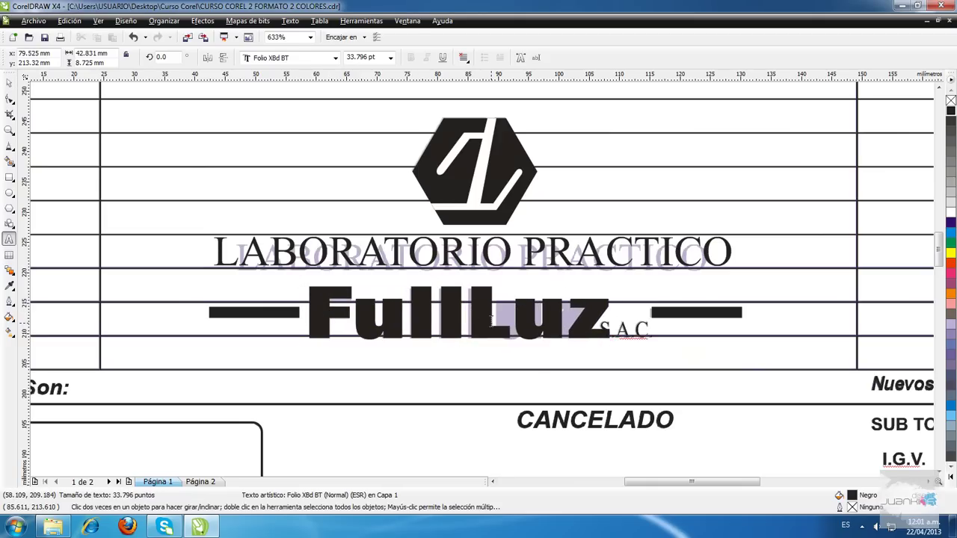
key(BackSpace)
text(l)
key(ctrl+space)
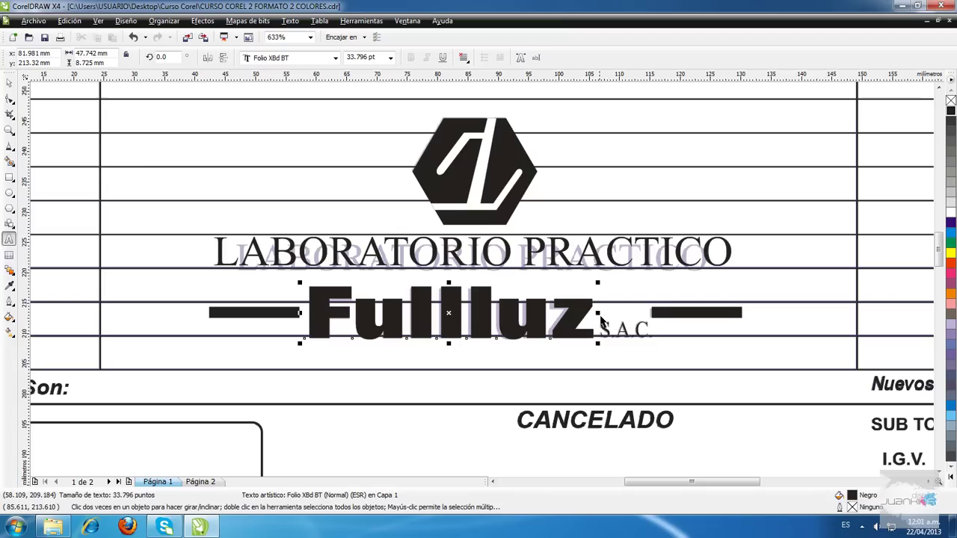
drag(597, 313, 593, 312)
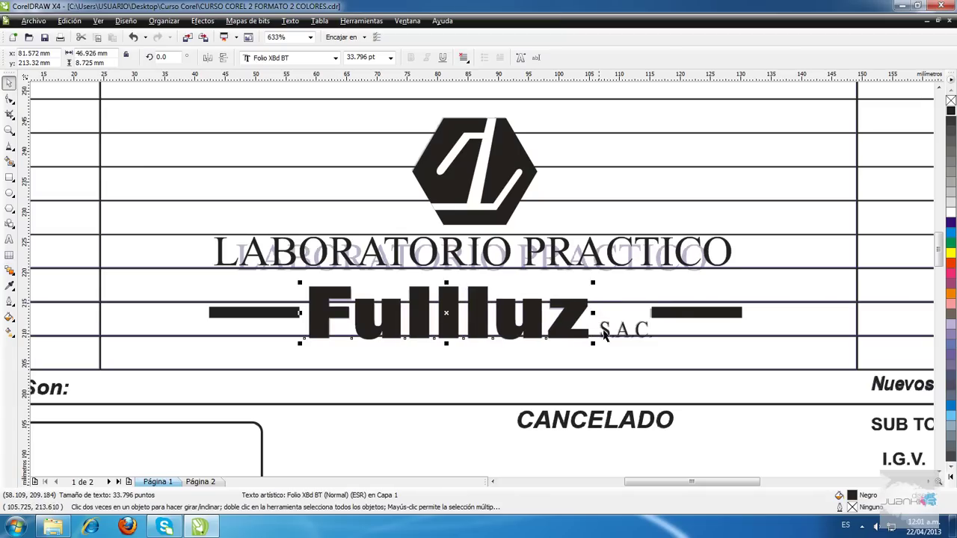
click(677, 313)
Align "LABORATORIO PRACTICO" with the start of its watermark lettering and shrink it to about 18 pt to match
drag(417, 257, 434, 256)
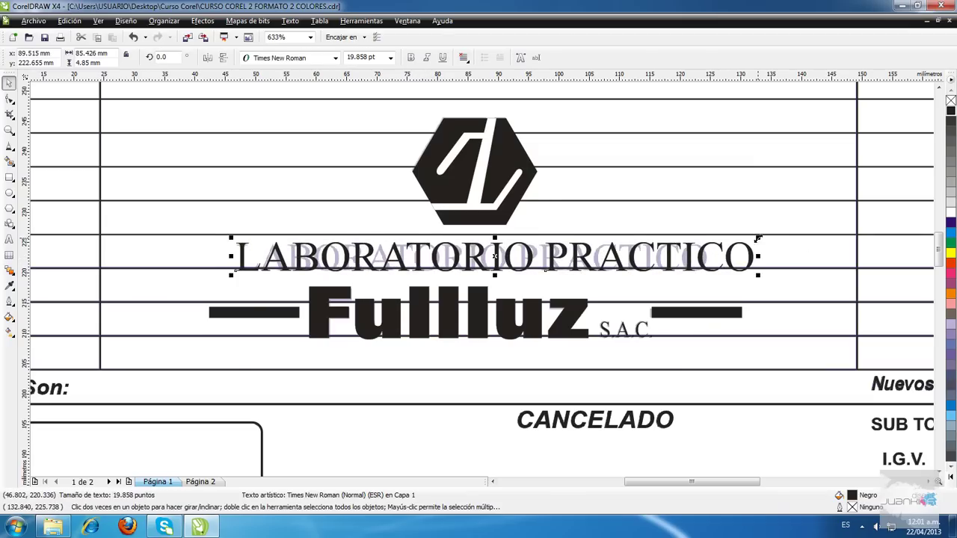
drag(758, 239, 710, 238)
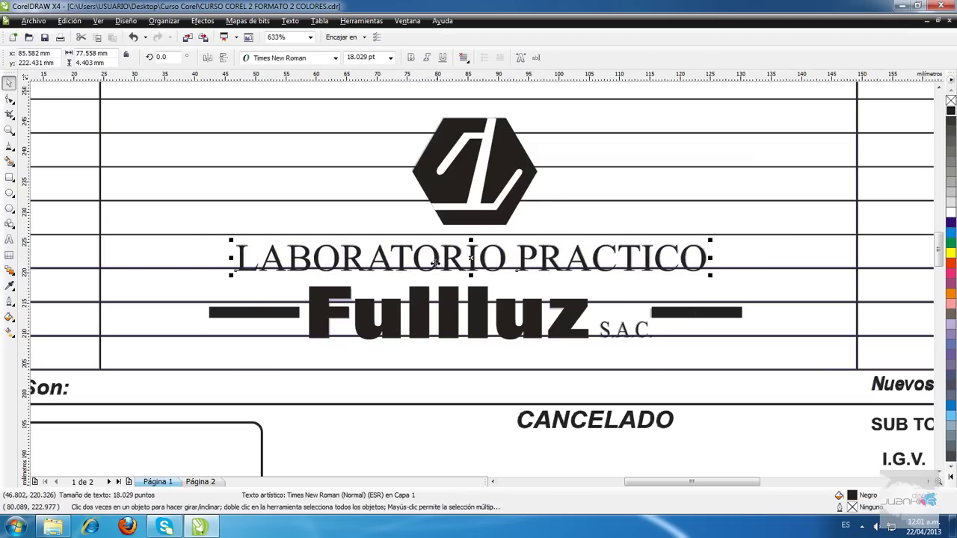
scroll(500, 274, down, 1)
scroll(478, 276, up, 1)
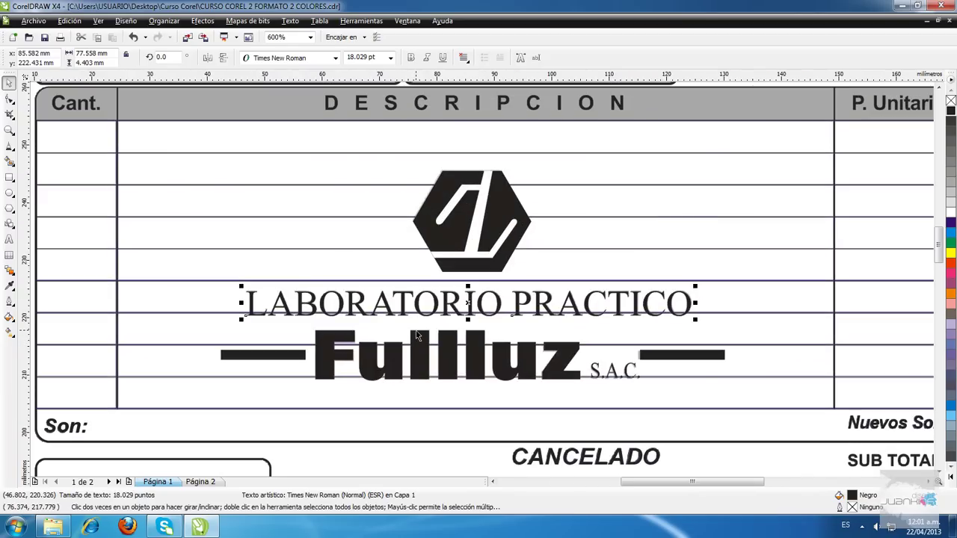
Bring the "Fullluz" text down to the blank page area below the invoice
scroll(430, 331, down, 4)
scroll(489, 271, up, 2)
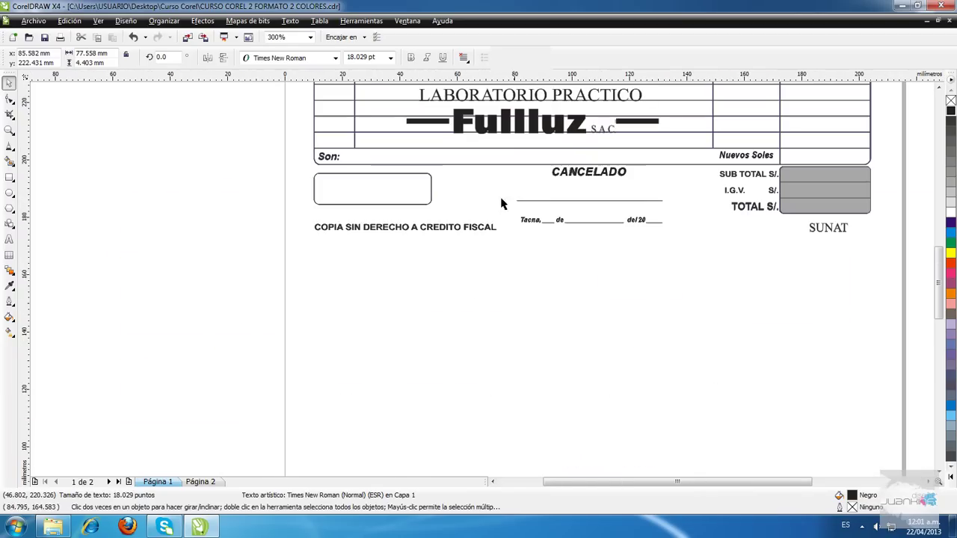
key(Escape)
drag(485, 129, 524, 335)
scroll(576, 323, up, 2)
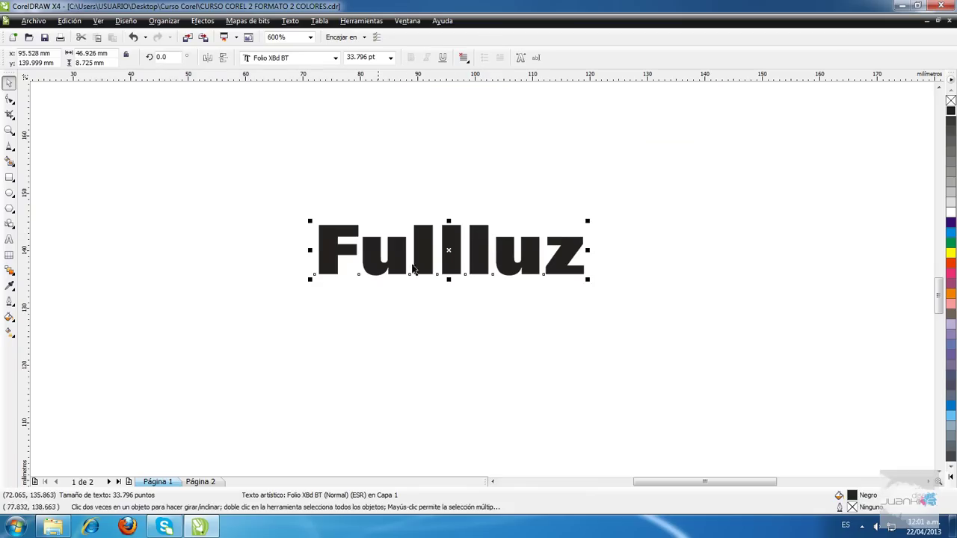
Apply a Uniform transparency of 50 to the "Fullluz" text below the invoice
click(10, 273)
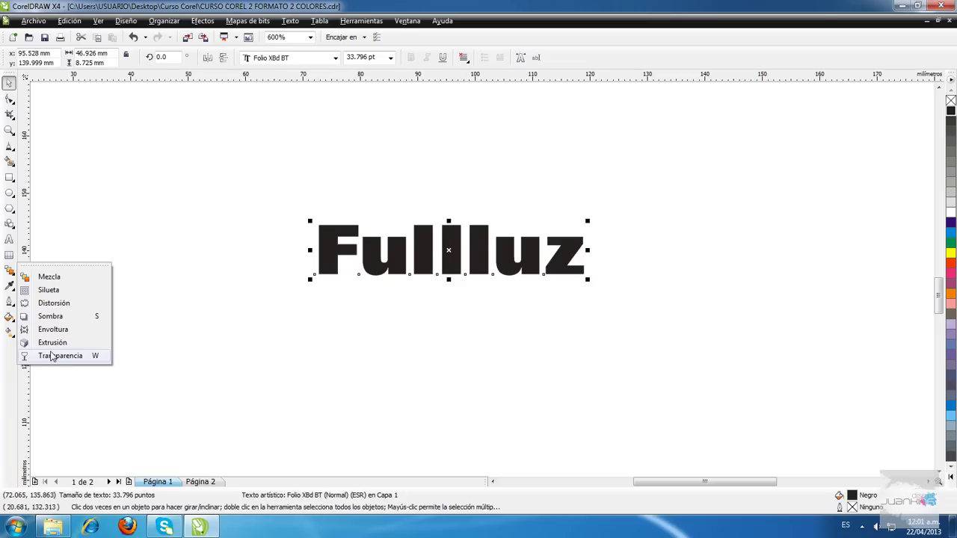
click(52, 357)
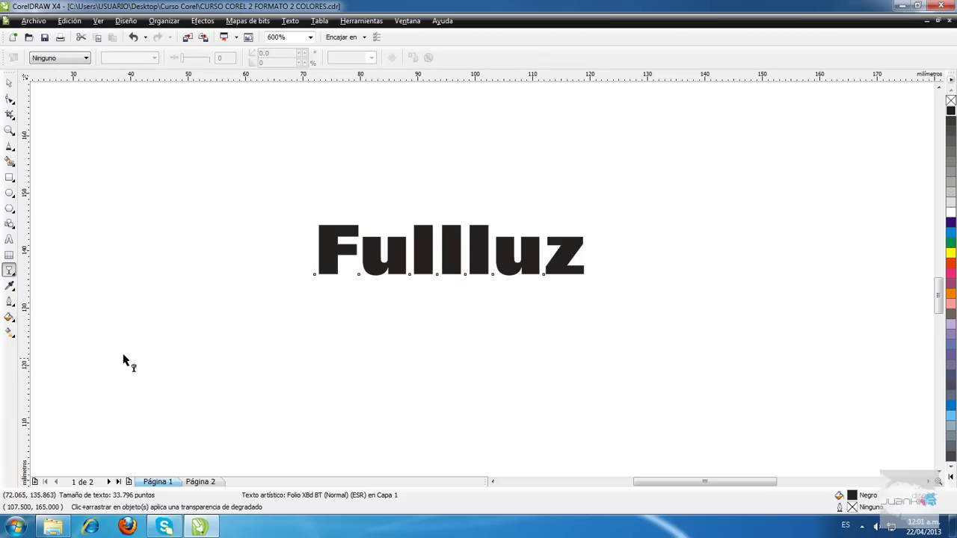
click(47, 58)
click(53, 76)
double_click(224, 58)
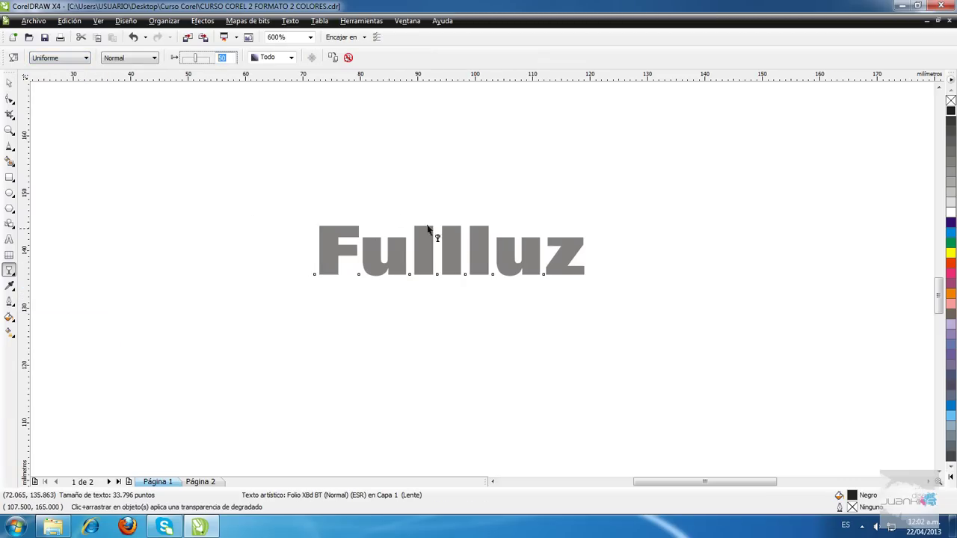
Duplicate the semi-transparent "Fullluz" text about 13.6 mm straight above the original
key(space)
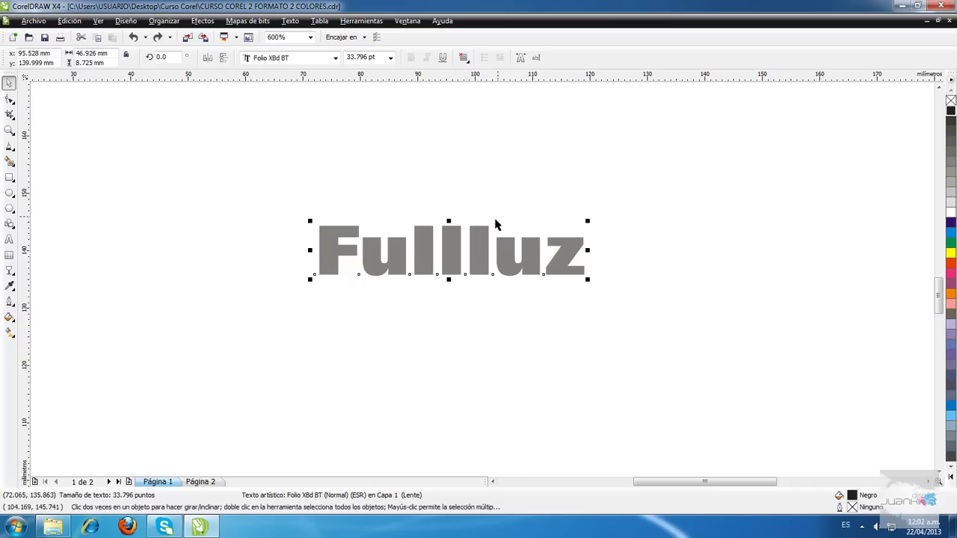
drag(474, 261, 474, 184)
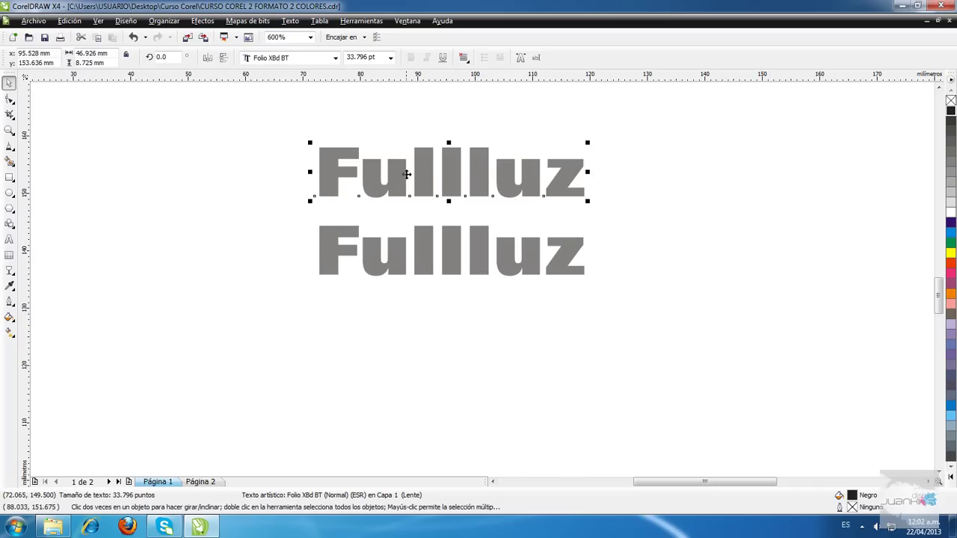